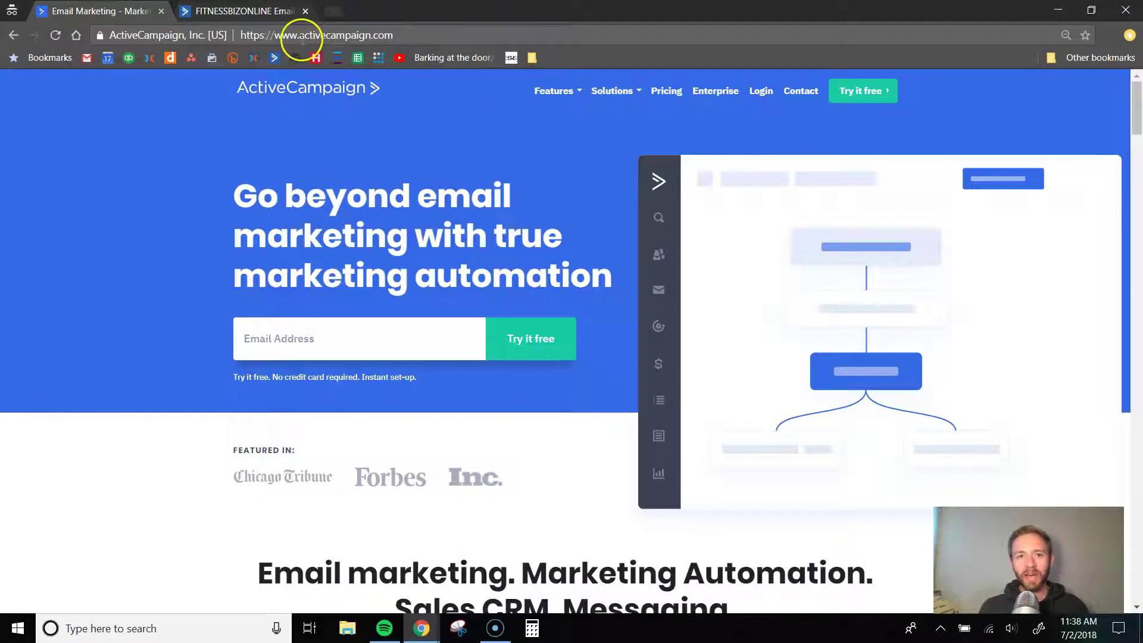
- Compare plan prices on the pricing page at 2,500 and 500 contacts, ending at 500 (Lite $9/mo)
left_click(665, 101)
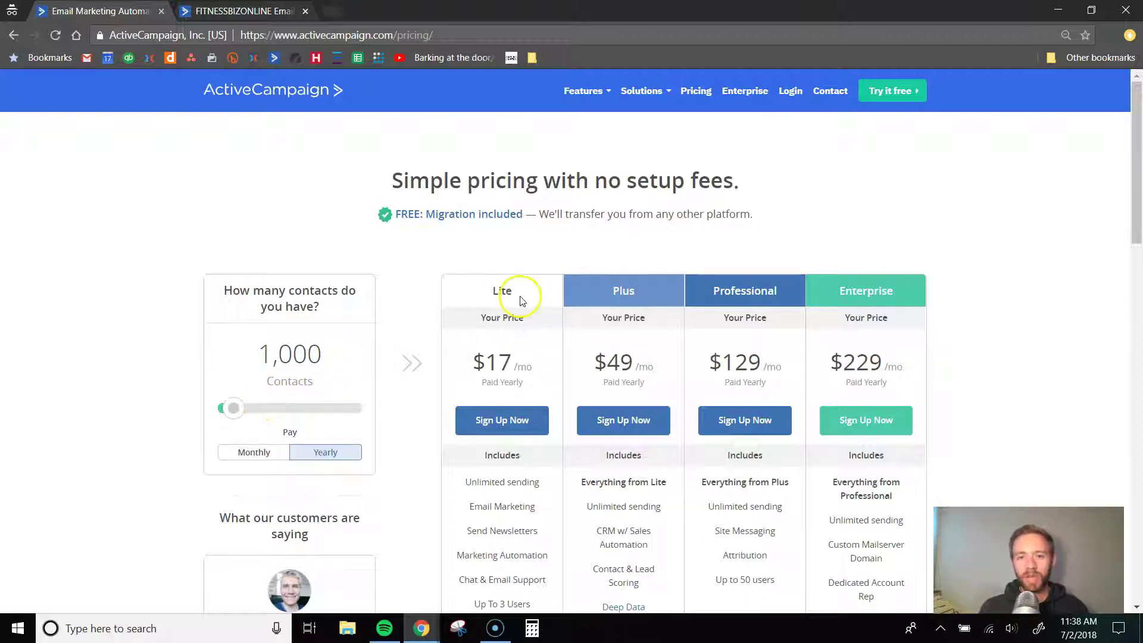
left_click_drag(235, 410, 224, 407)
scroll(417, 411, "down", 2)
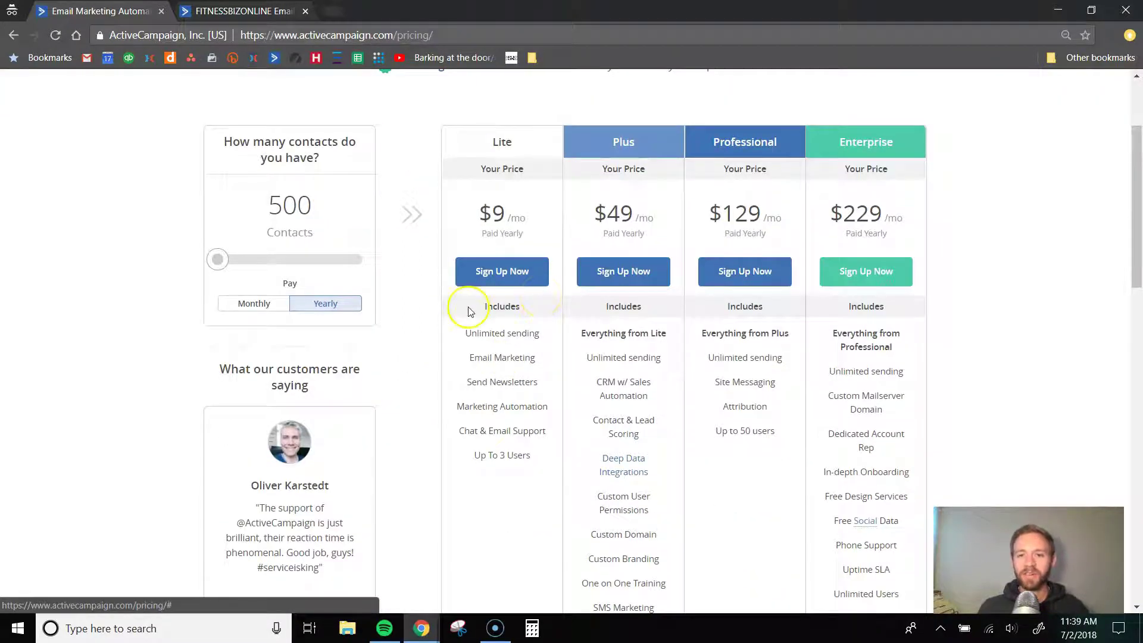
left_click_drag(221, 267, 261, 265)
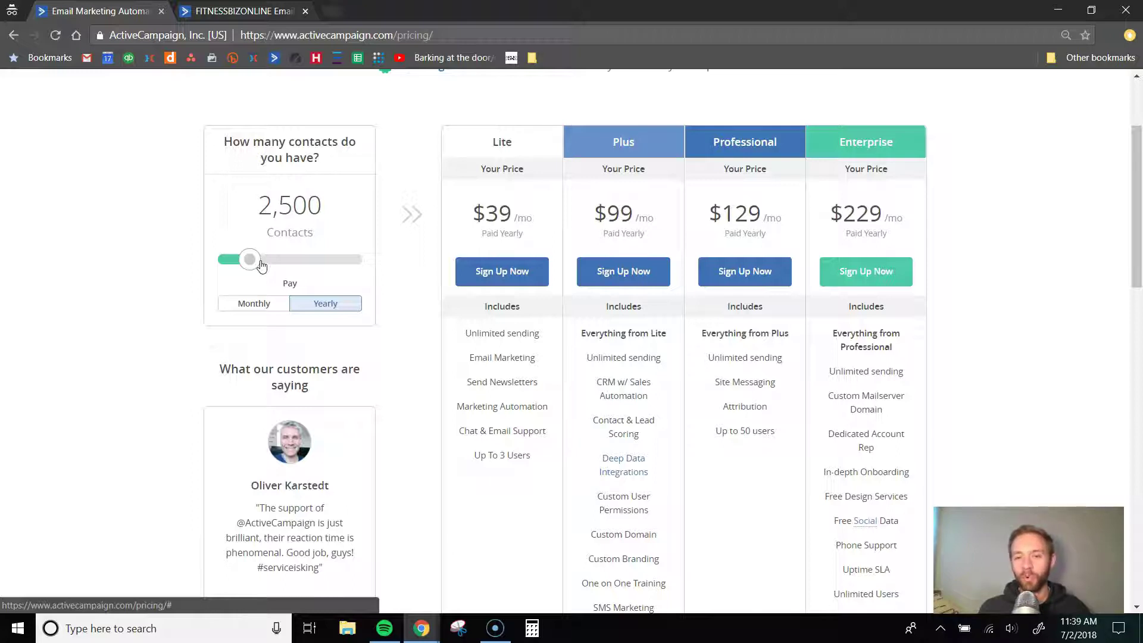
left_click_drag(237, 257, 199, 260)
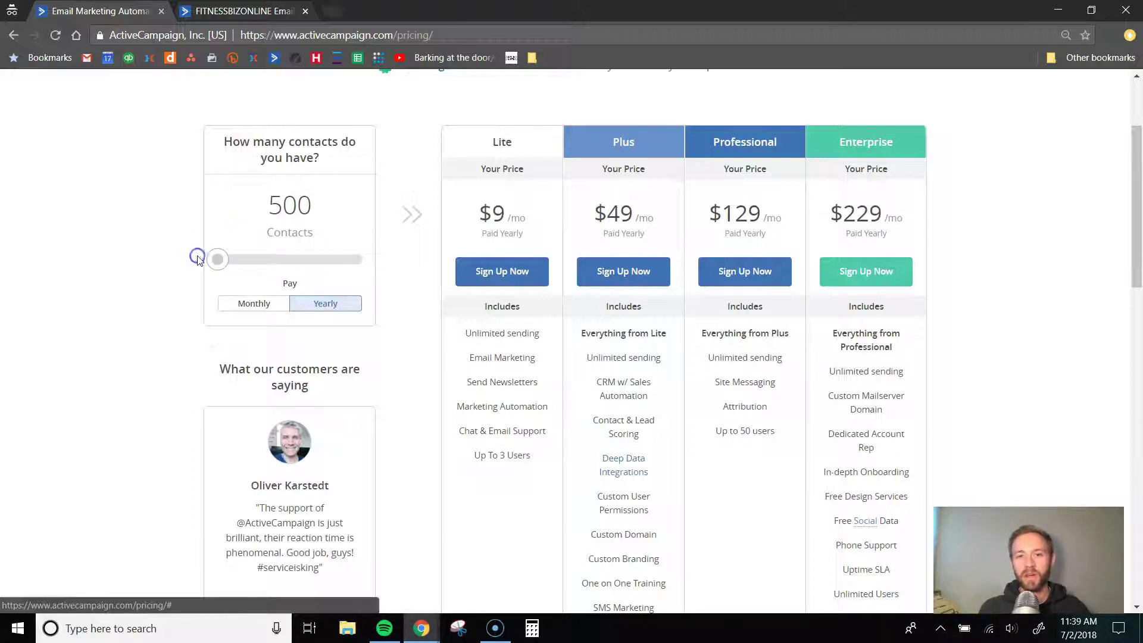
scroll(693, 357, "up", 1)
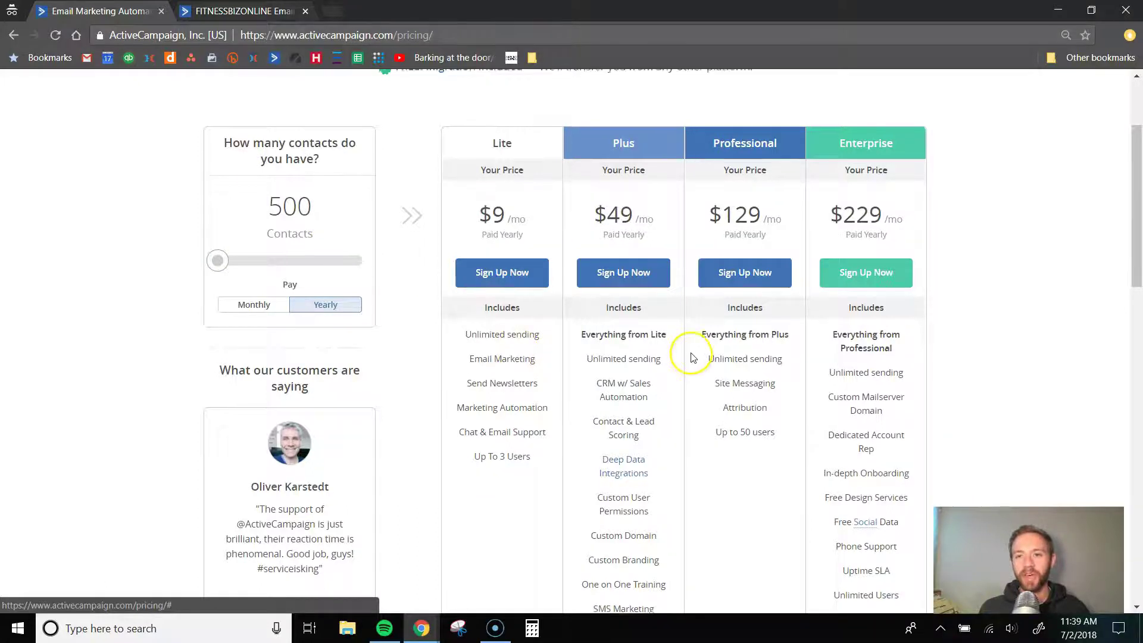
scroll(693, 357, "up", 2)
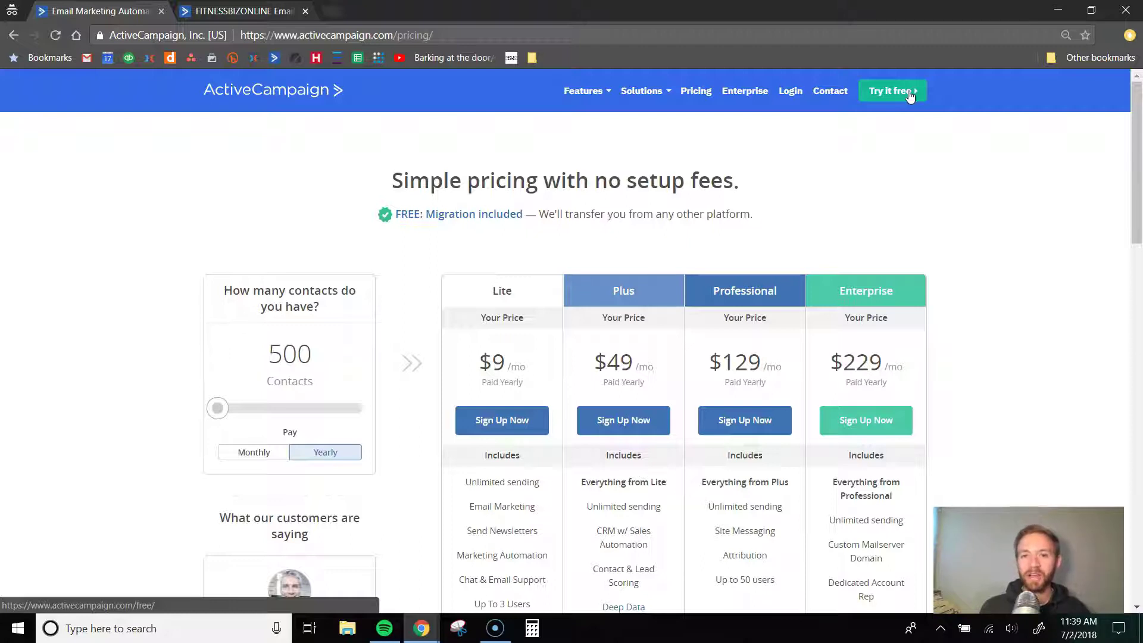
- Visit the free-trial sign-up page, then go back to the logged-in account's dashboard
left_click(909, 93)
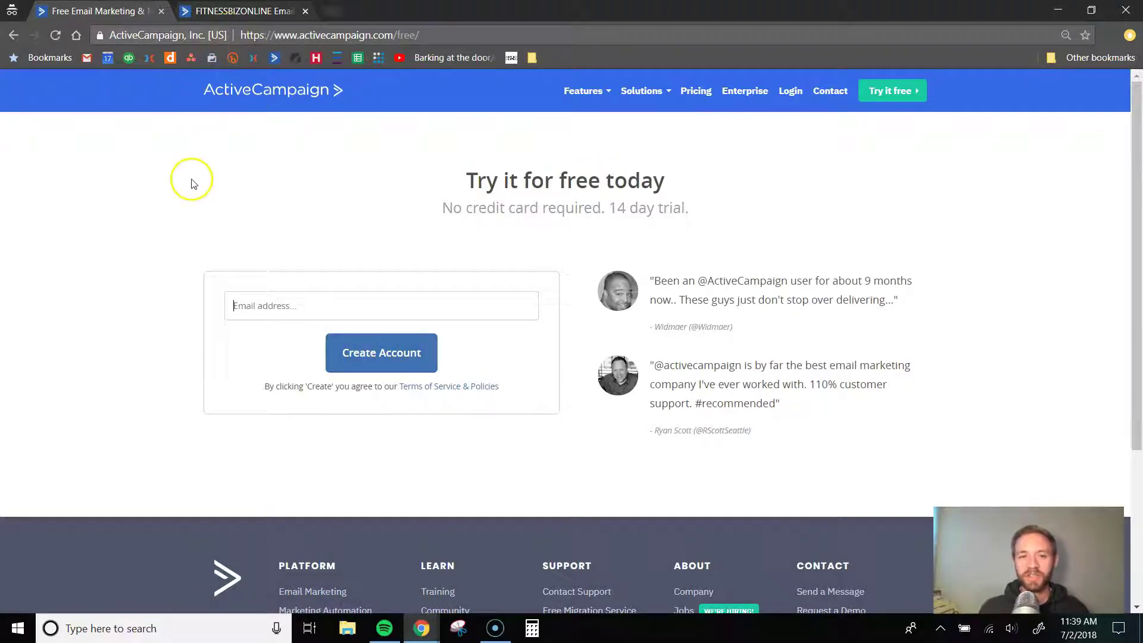
left_click(221, 14)
left_click(19, 91)
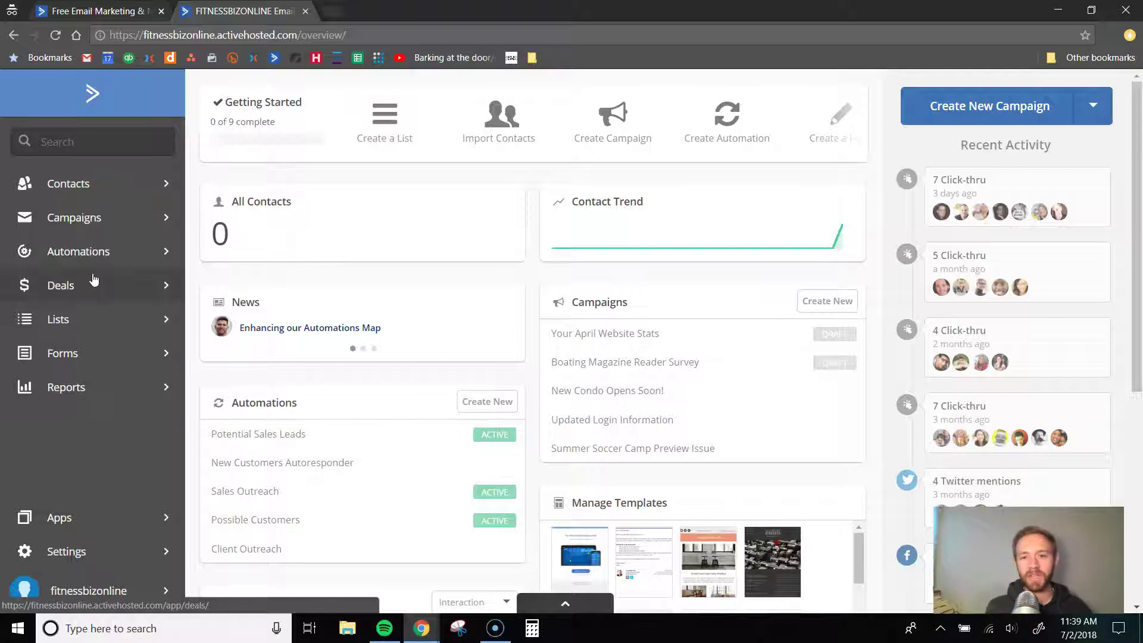
- Open Manage Lists from the sidebar, which shows no lists created yet
left_click(86, 321)
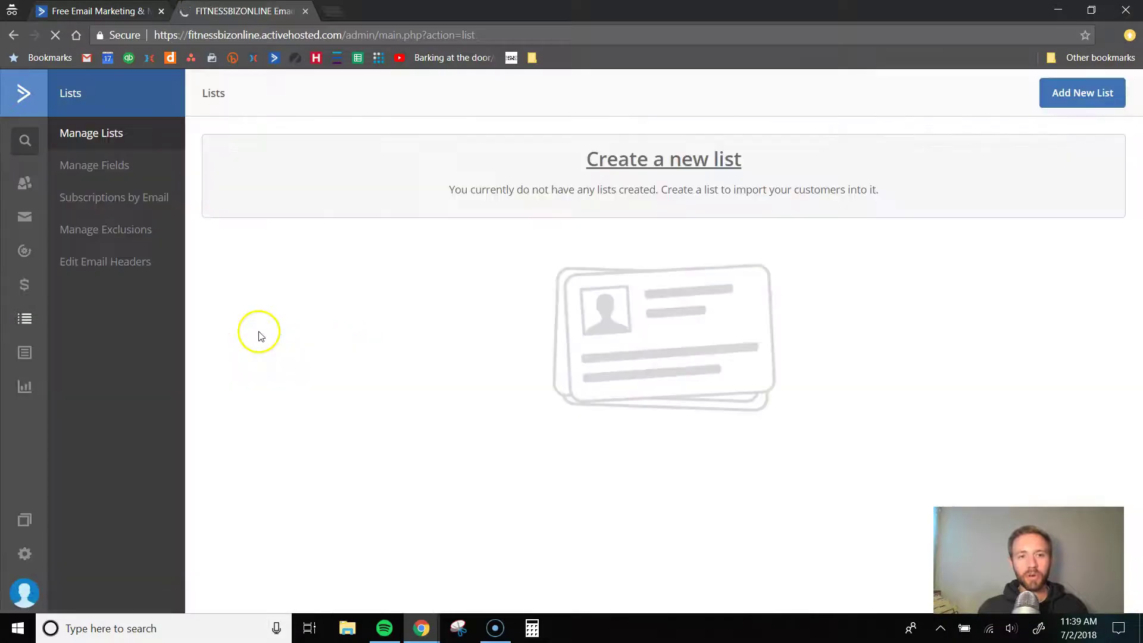
left_click(1075, 99)
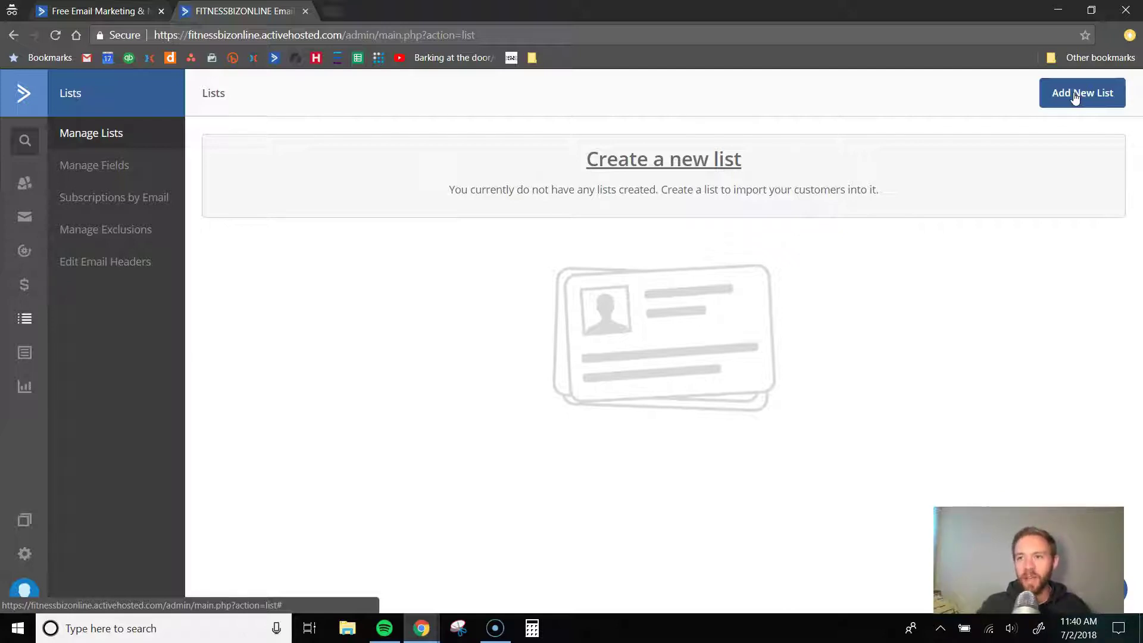
left_click(1075, 95)
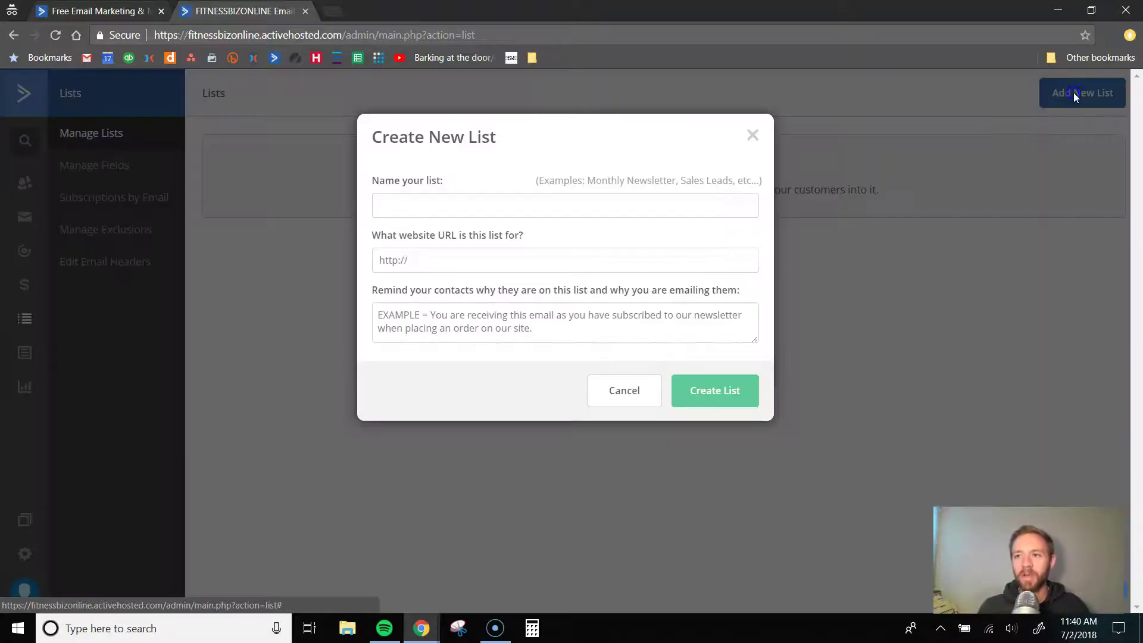
left_click(498, 207)
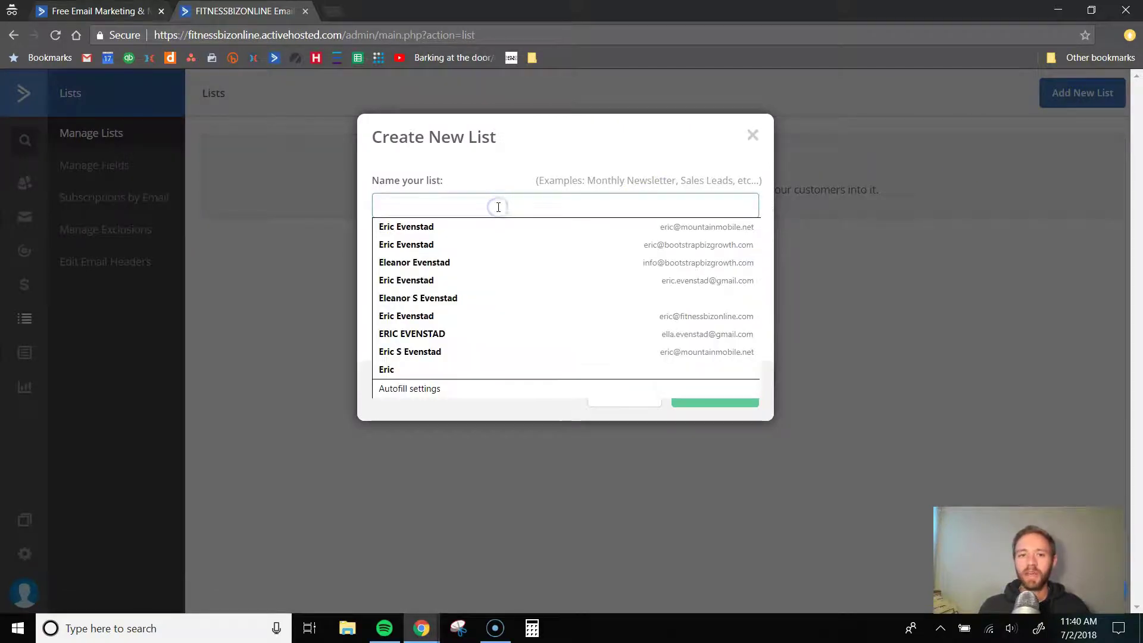
type("Personal ")
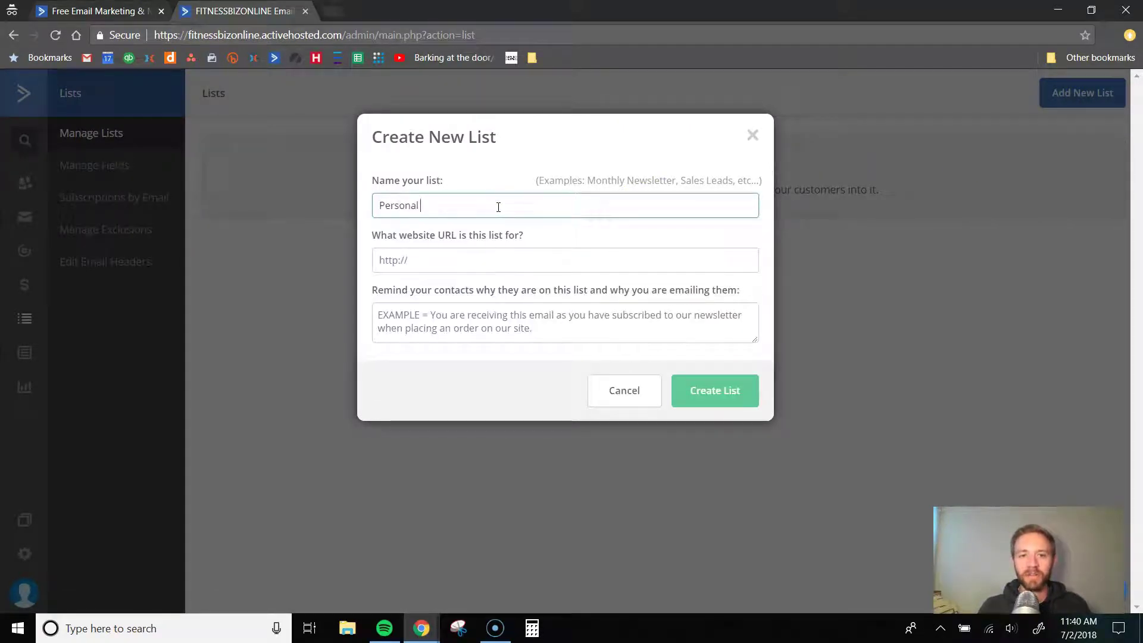
type("Trainers List")
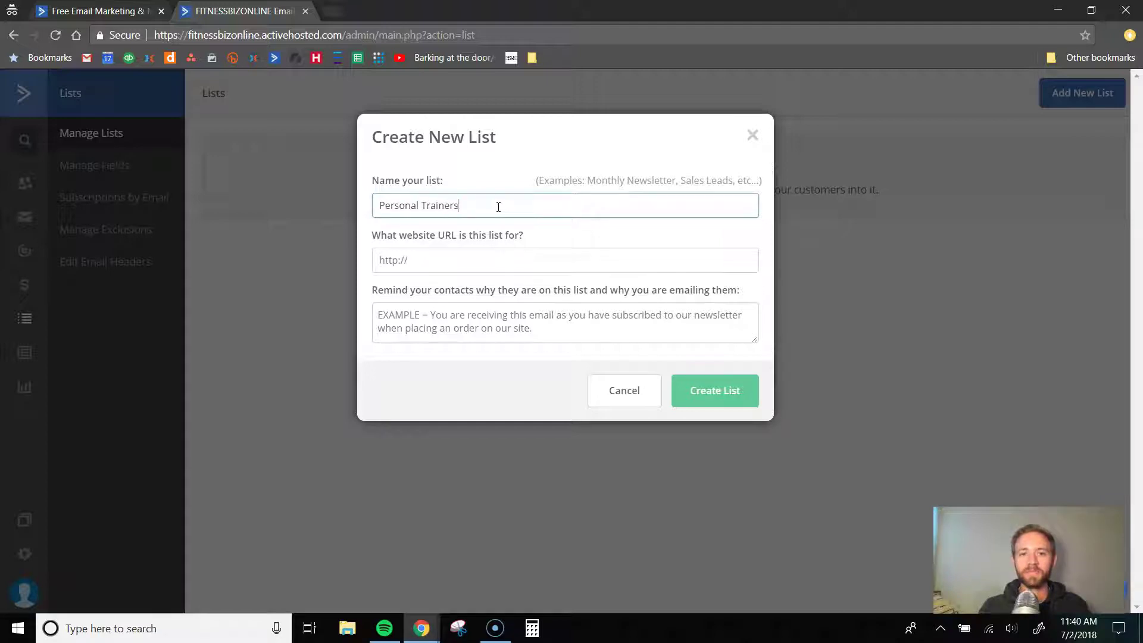
left_click(476, 258)
type("www.")
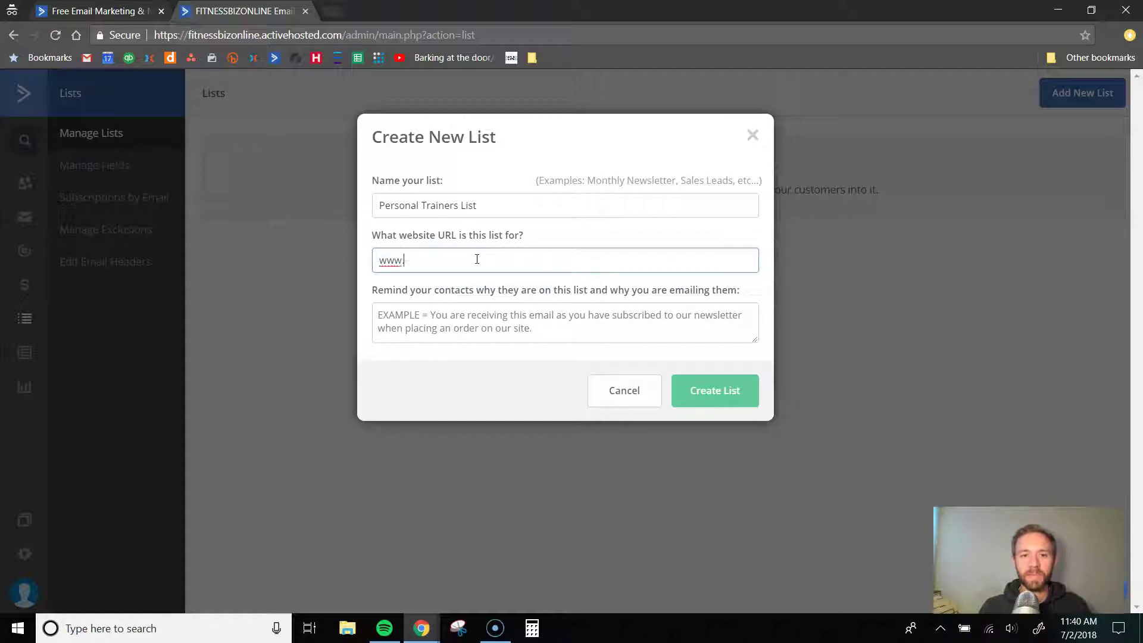
type("ftitnessbizonline.com")
key("Tab")
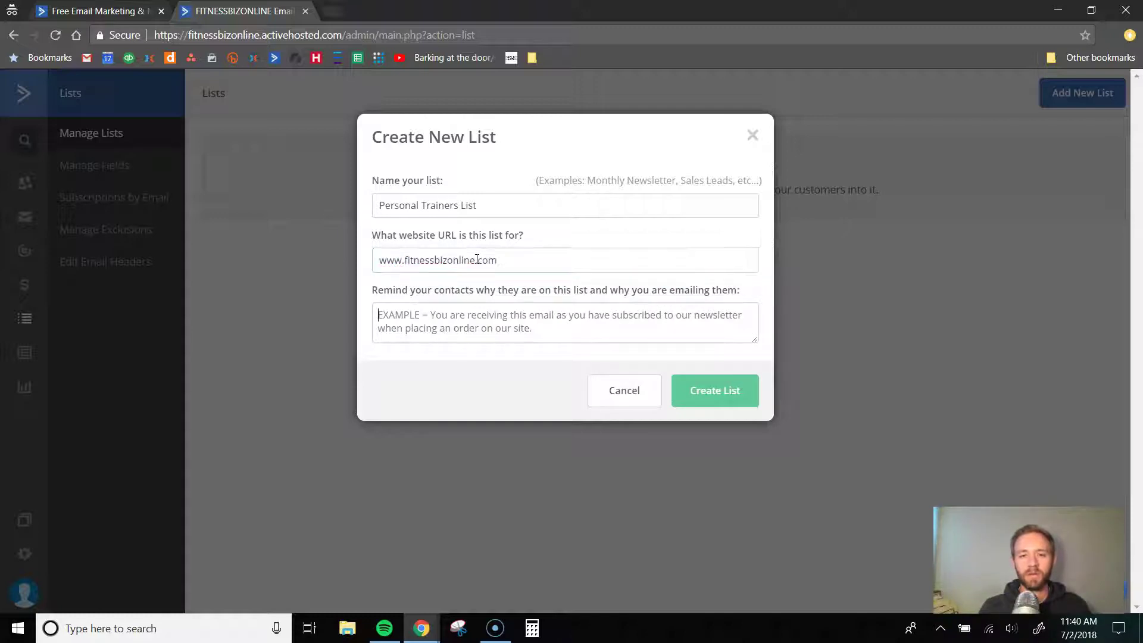
- Add the reminder 'You are receiving this email because you opted in at our website' and create the list
left_click(437, 321)
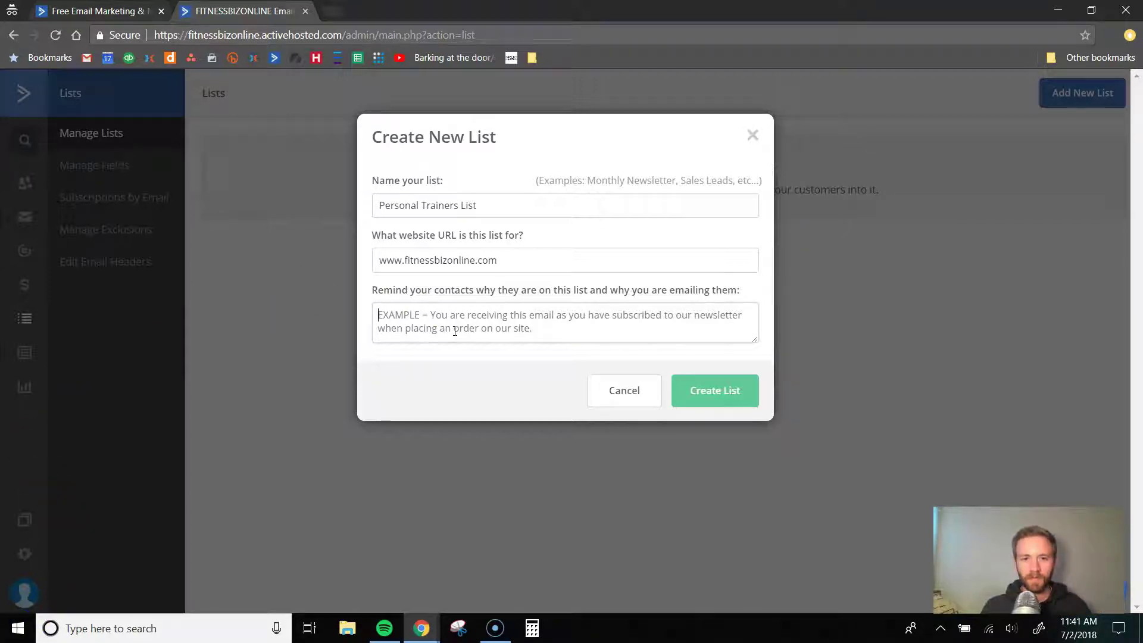
left_click(455, 331)
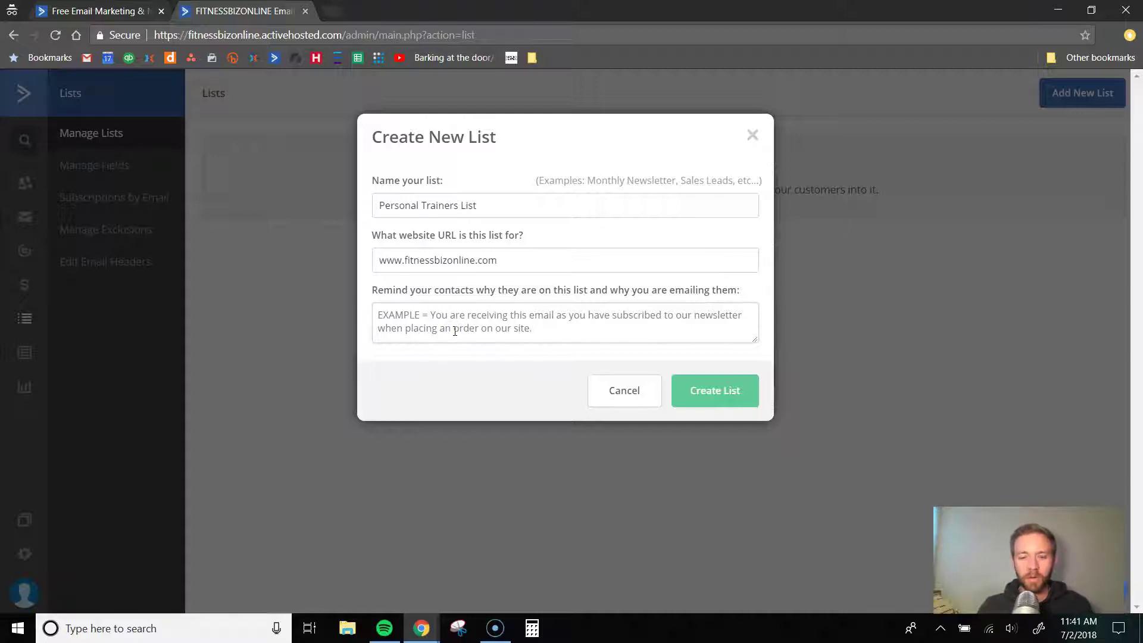
type("Y")
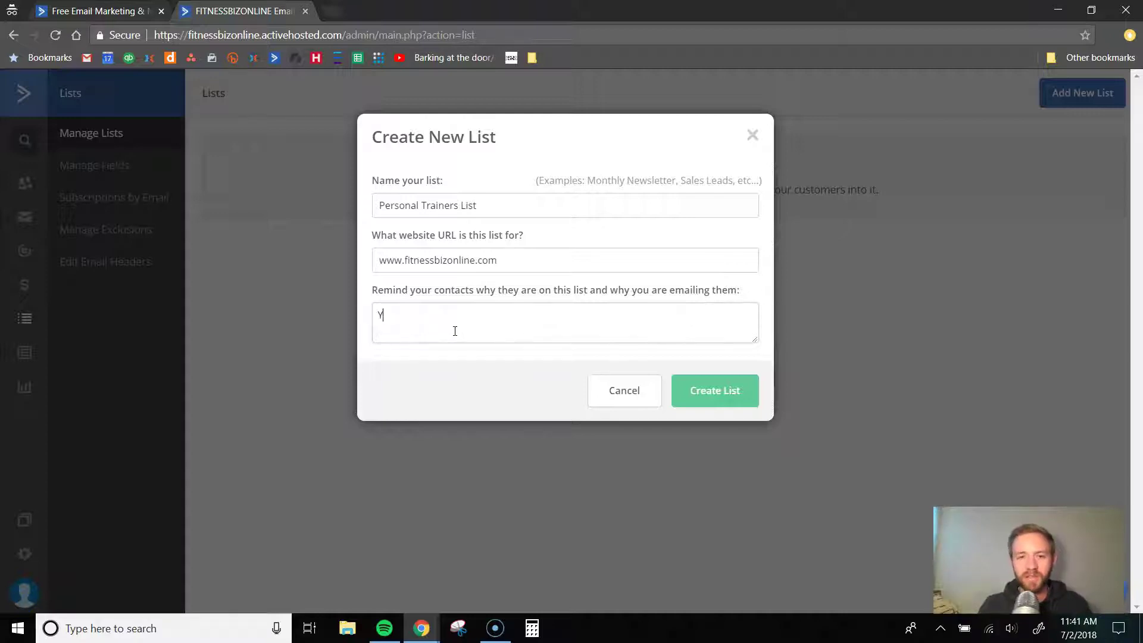
type("ou are receiving")
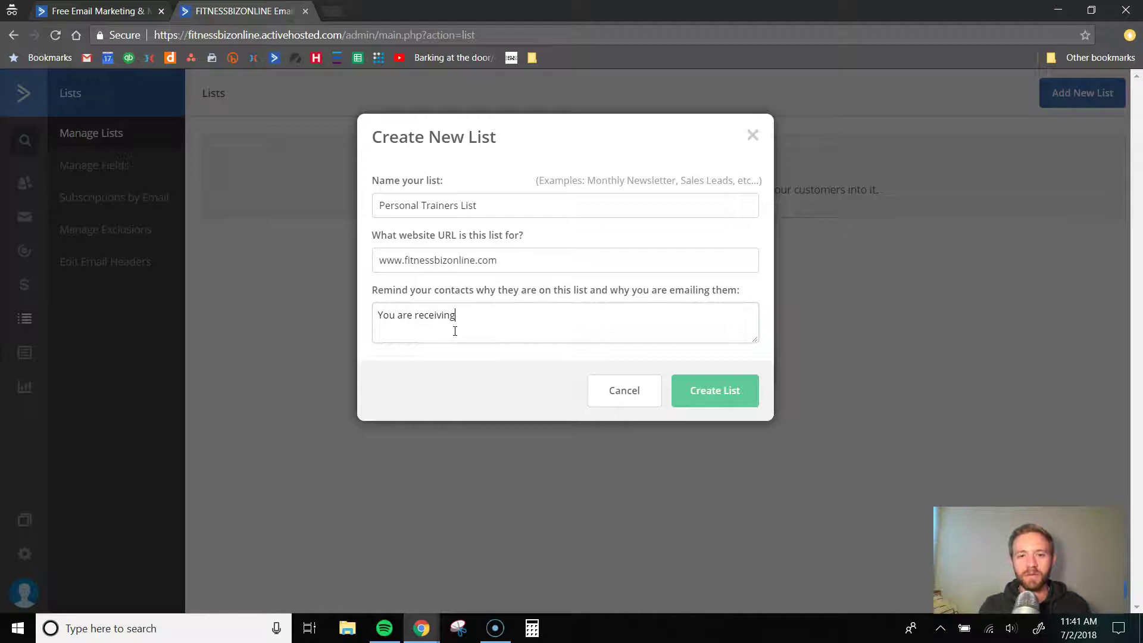
type(" this email becausey")
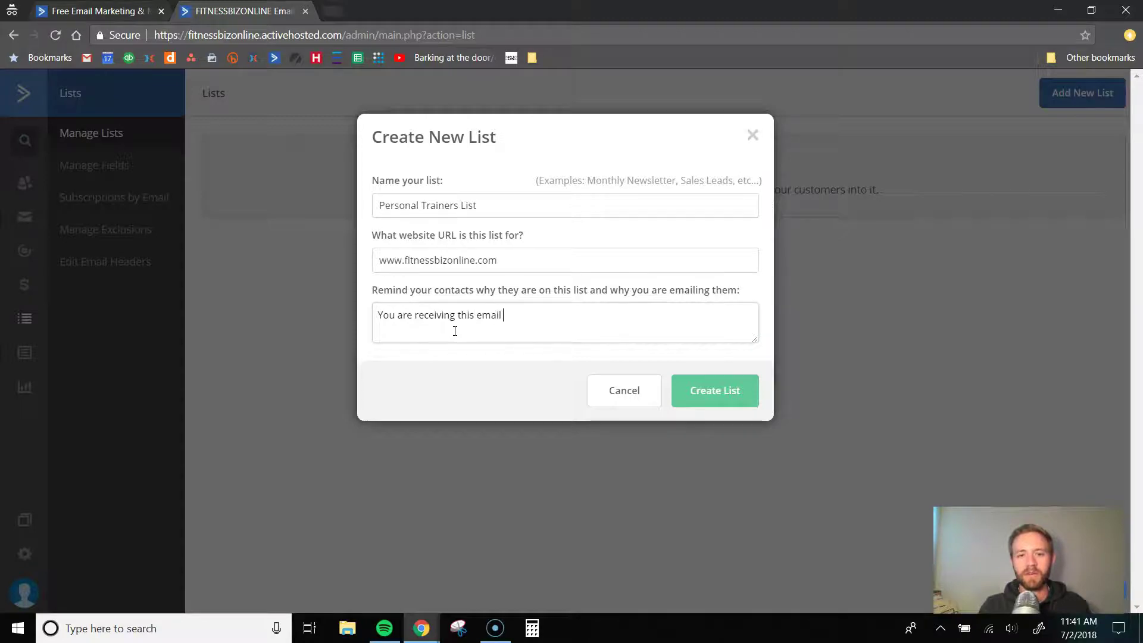
key("BackSpace")
key("BackSpace")
type("you opted in at")
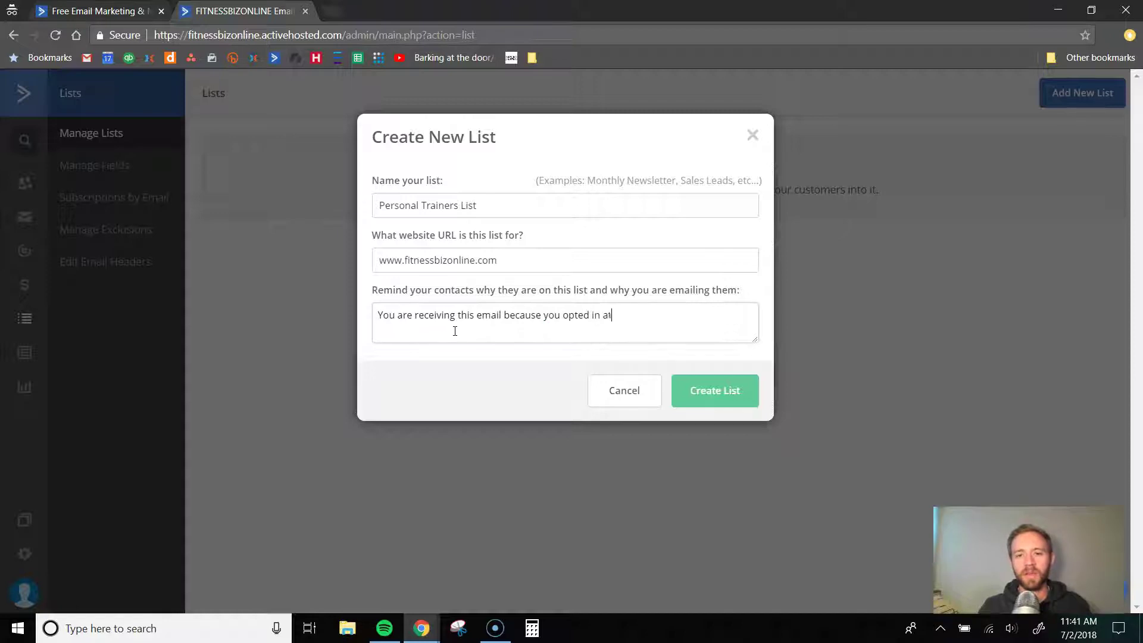
type(" our website")
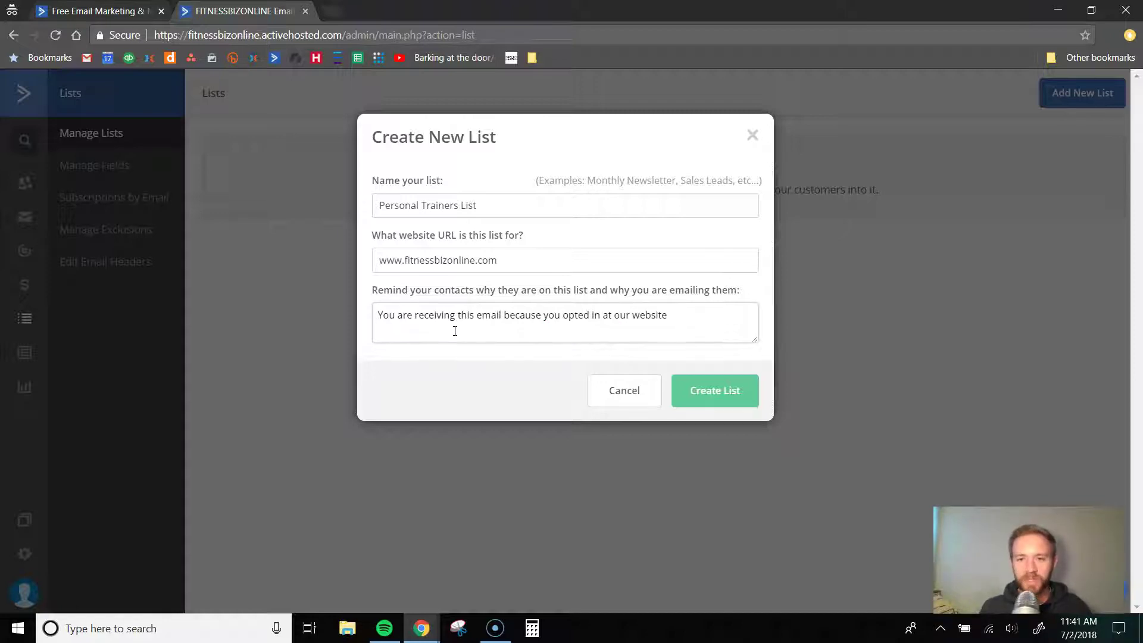
left_click(713, 396)
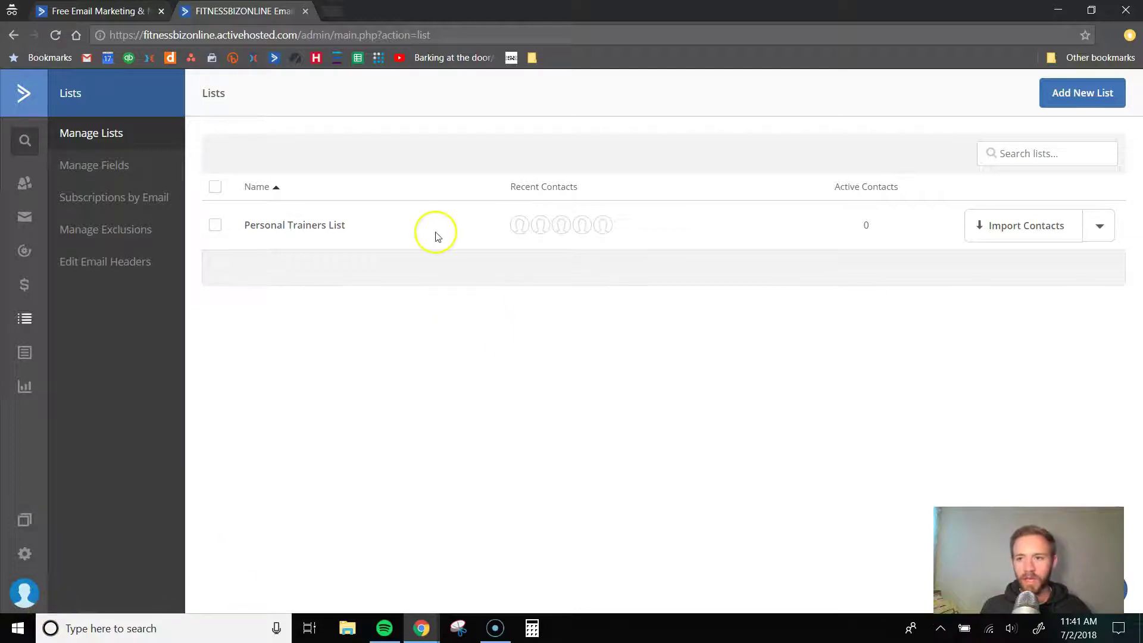
- View Personal Trainers List's contacts and preview the New Contact form twice without saving
left_click(310, 227)
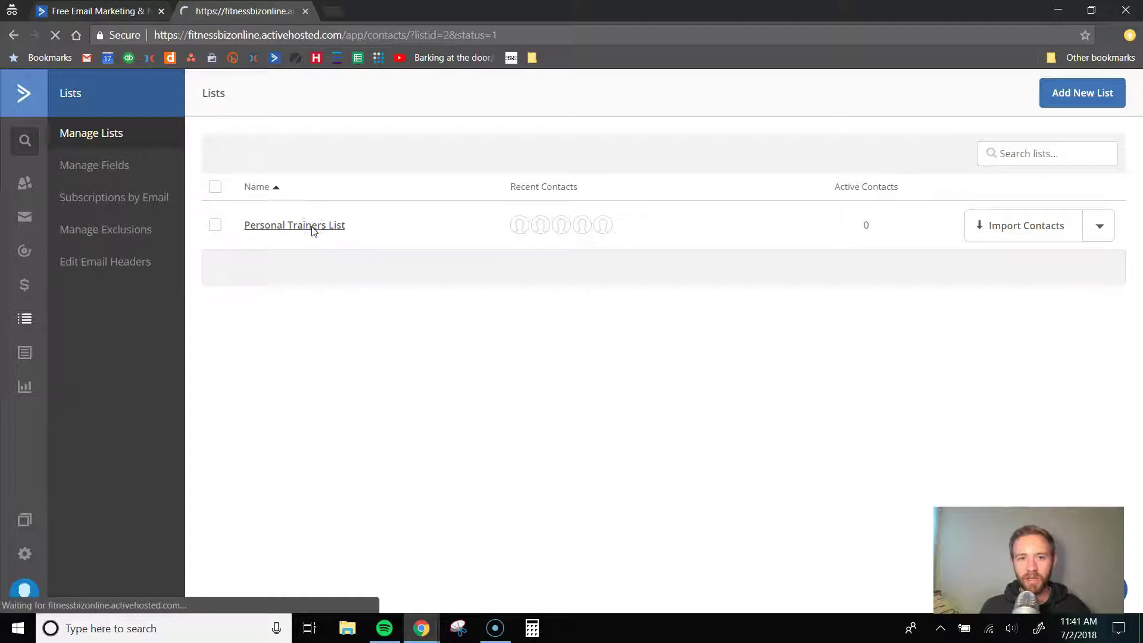
left_click(333, 239)
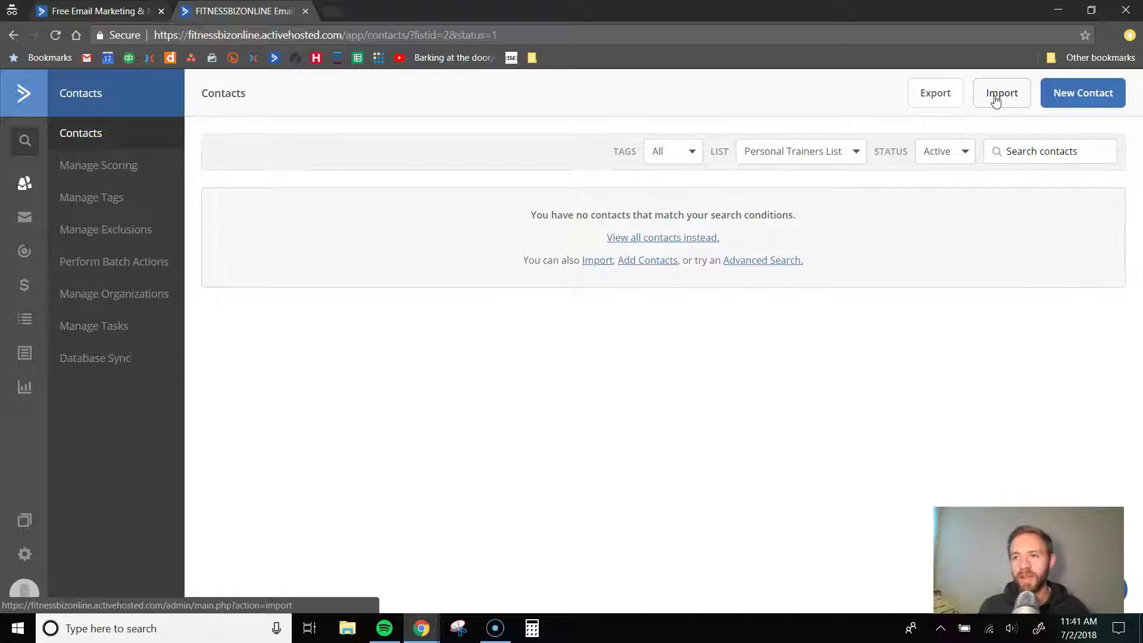
left_click(1067, 95)
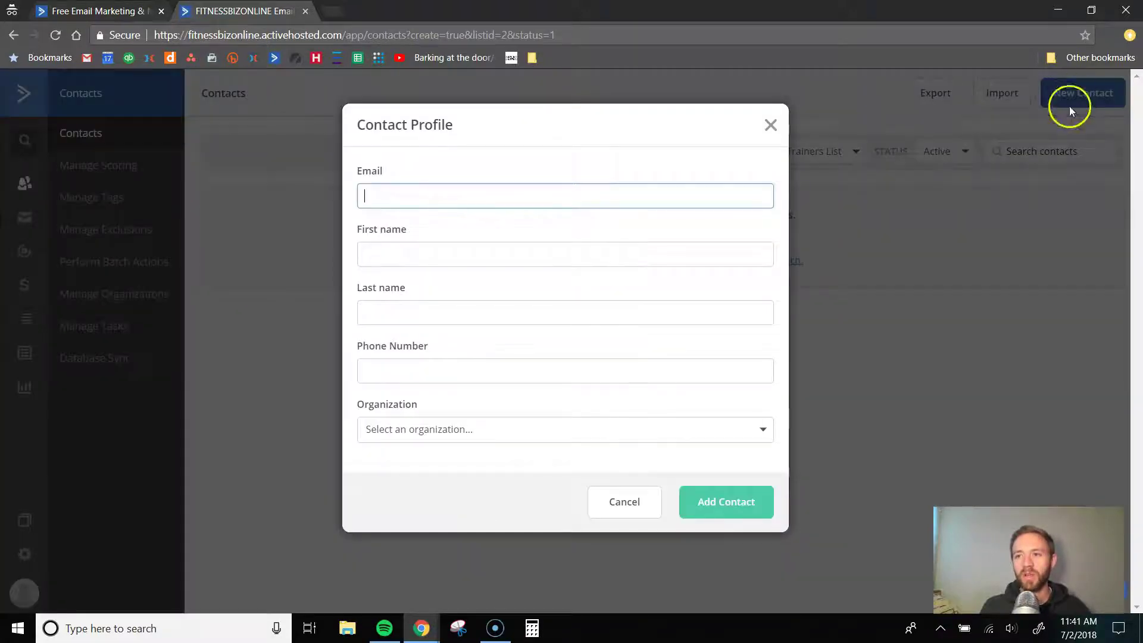
left_click(770, 125)
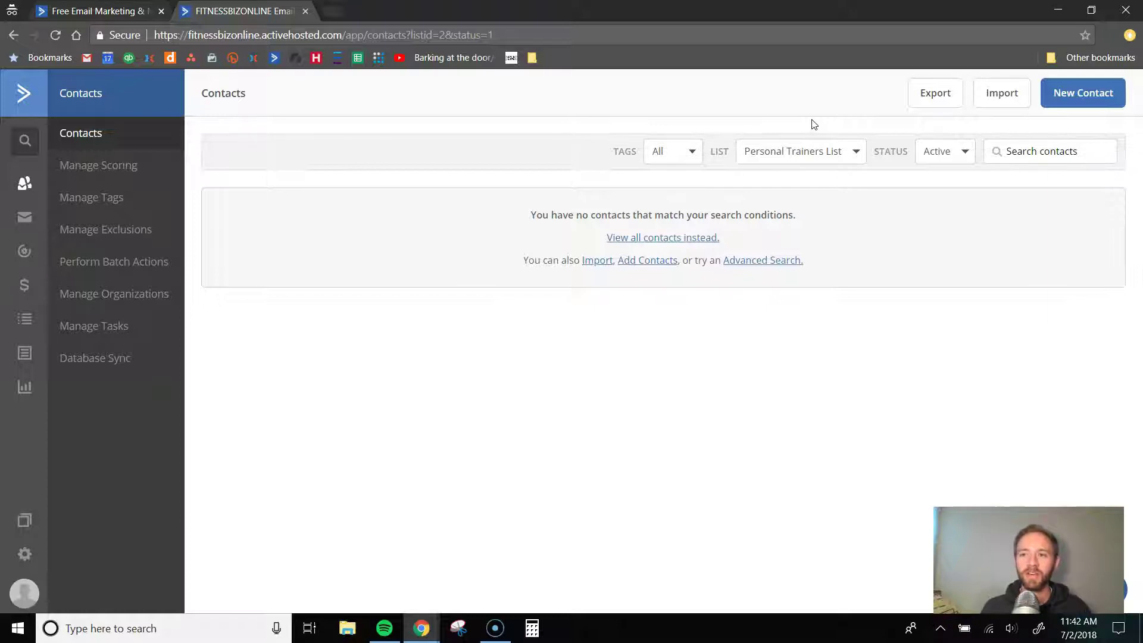
left_click(1087, 96)
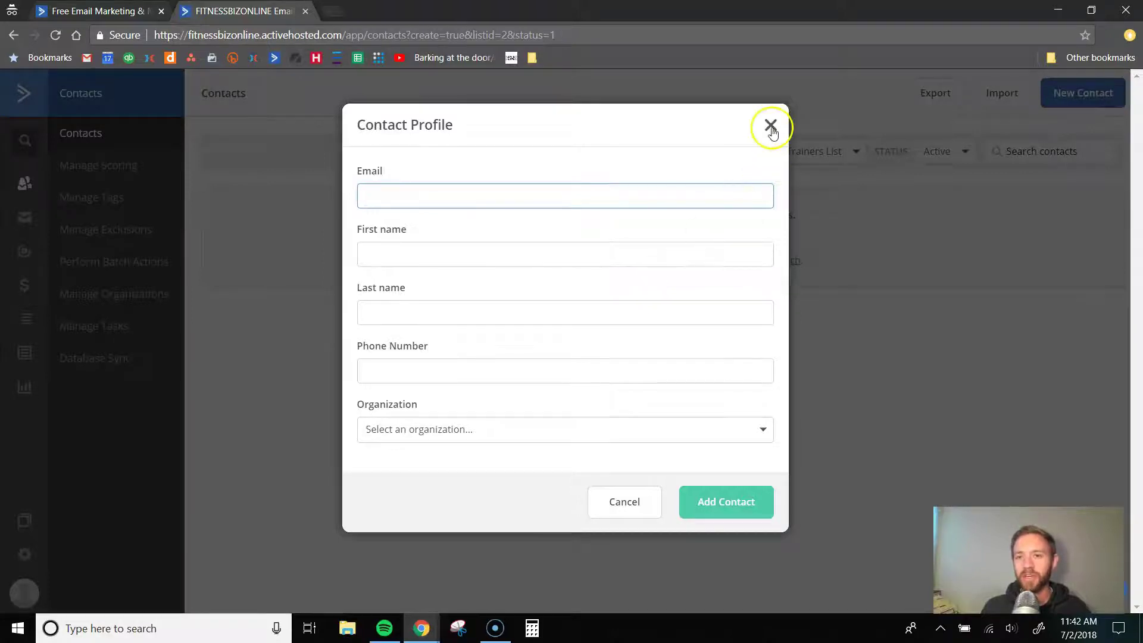
left_click(770, 125)
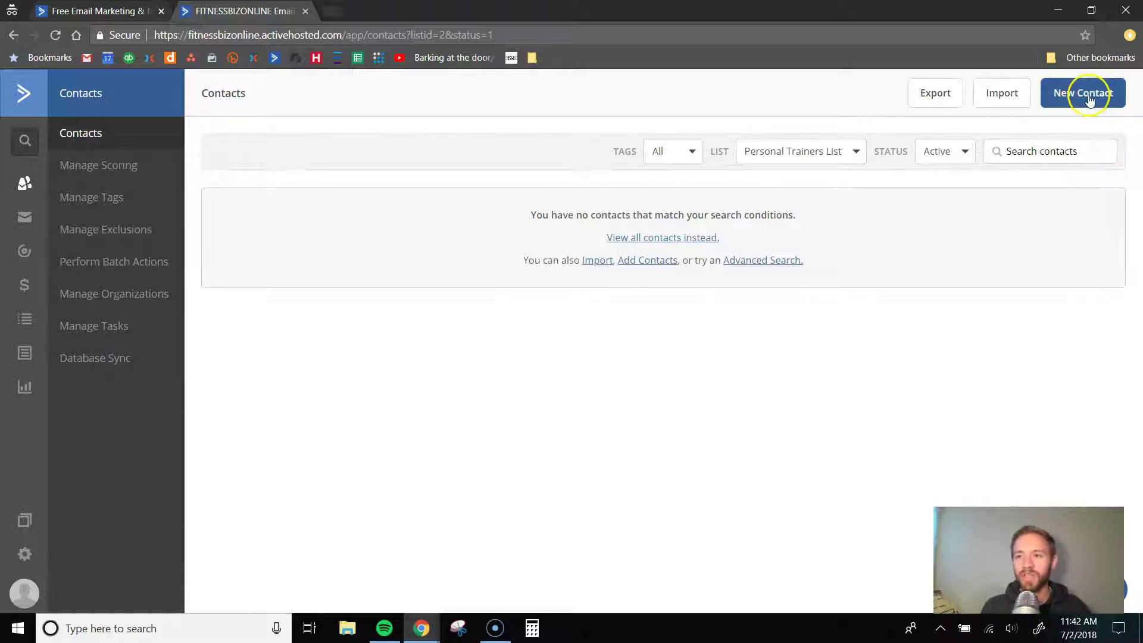
left_click(451, 279)
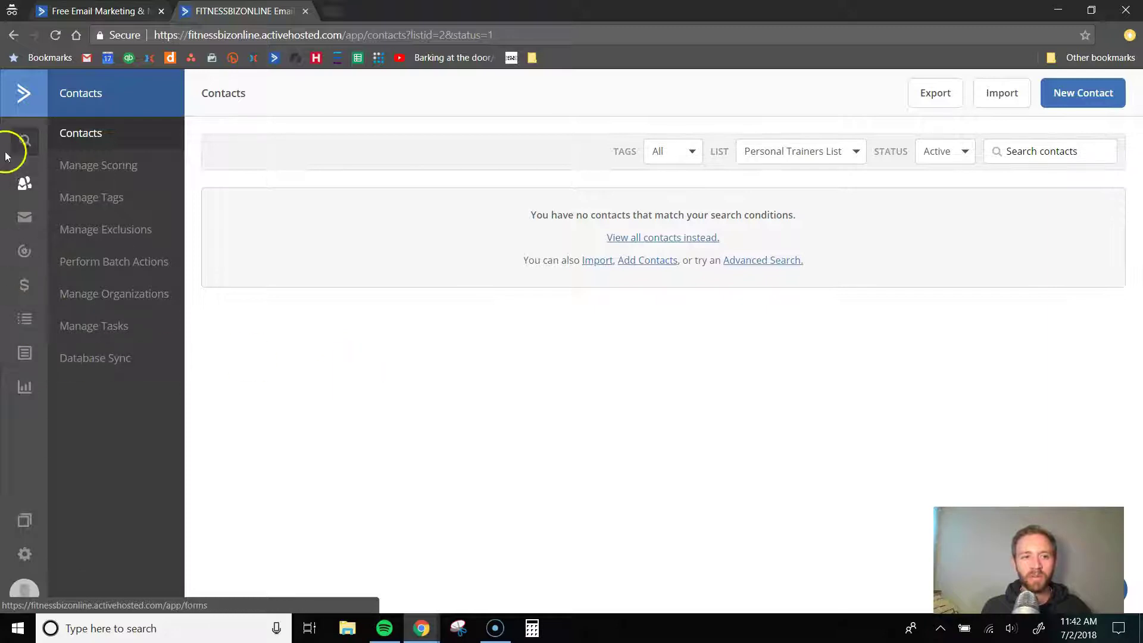
- Create the inline form 'Personal Trainer Opt-in' with a Subscribe to List action for Personal Trainers List
left_click(25, 355)
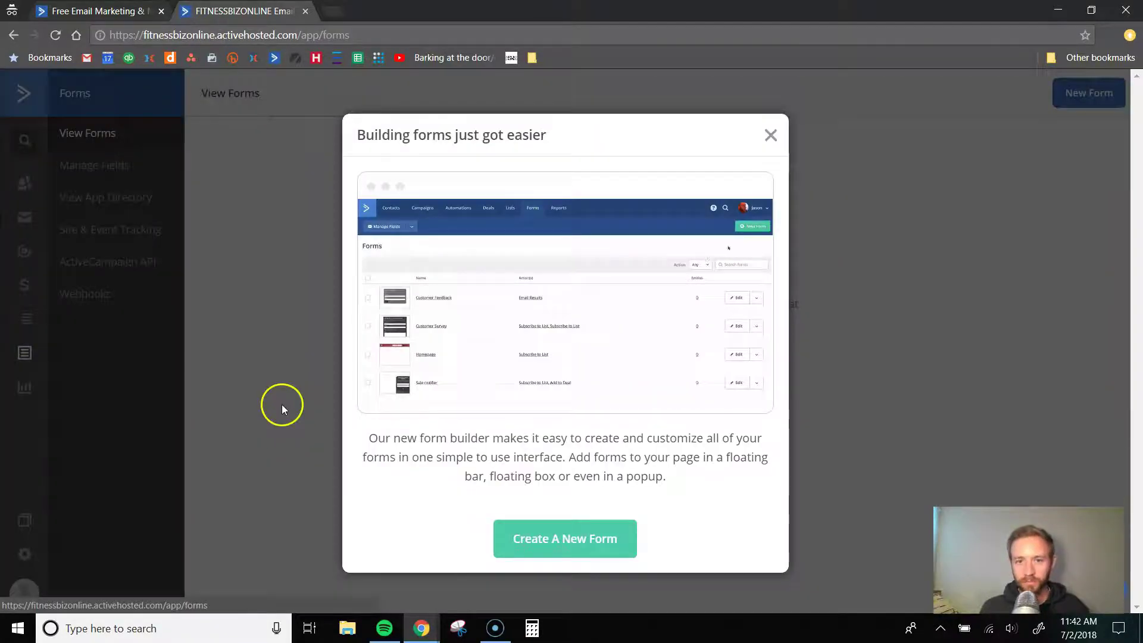
left_click(539, 541)
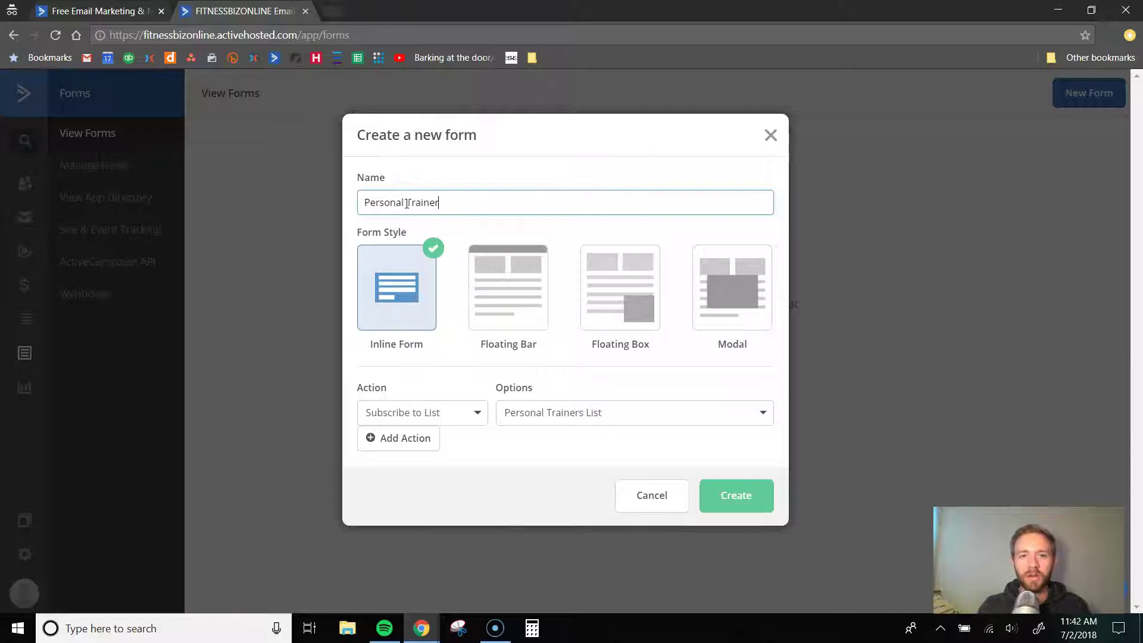
left_click(398, 307)
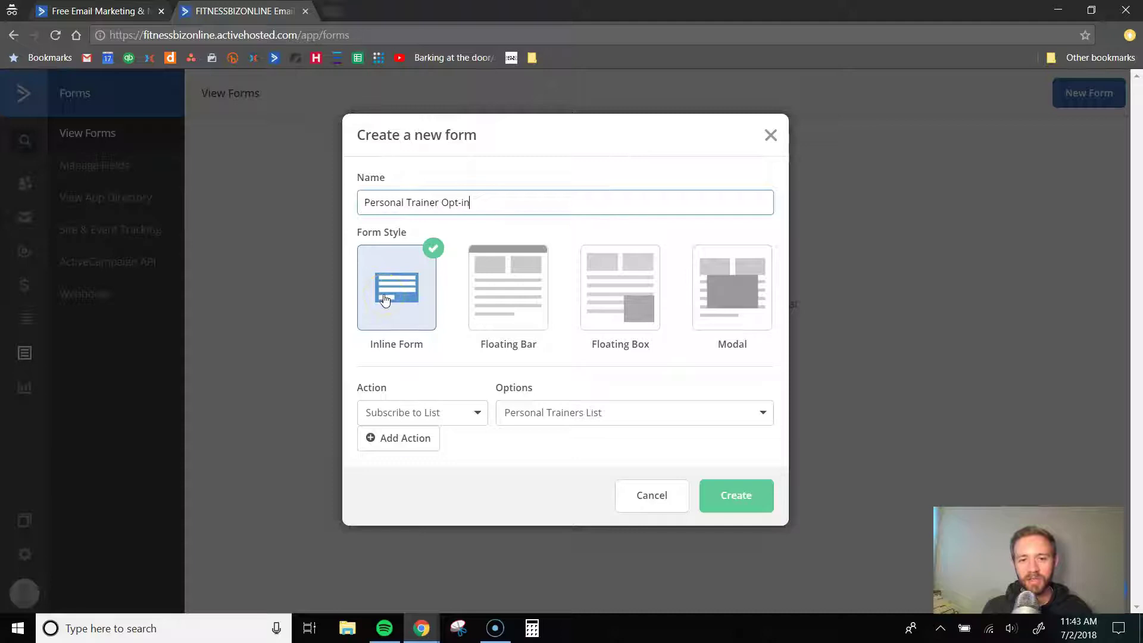
left_click(445, 412)
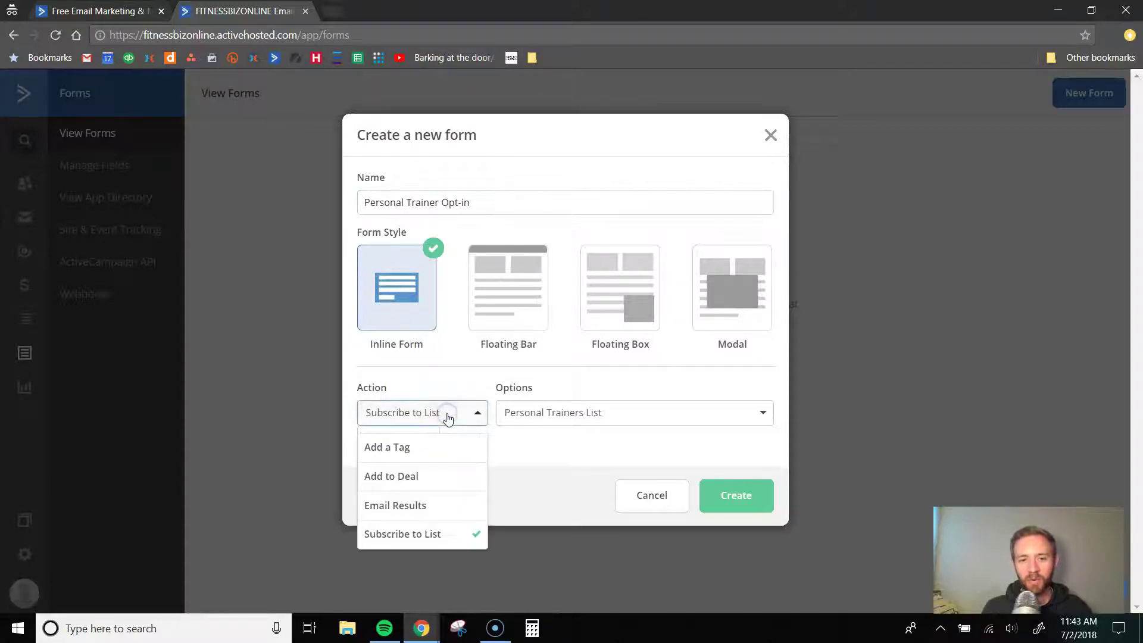
left_click(613, 413)
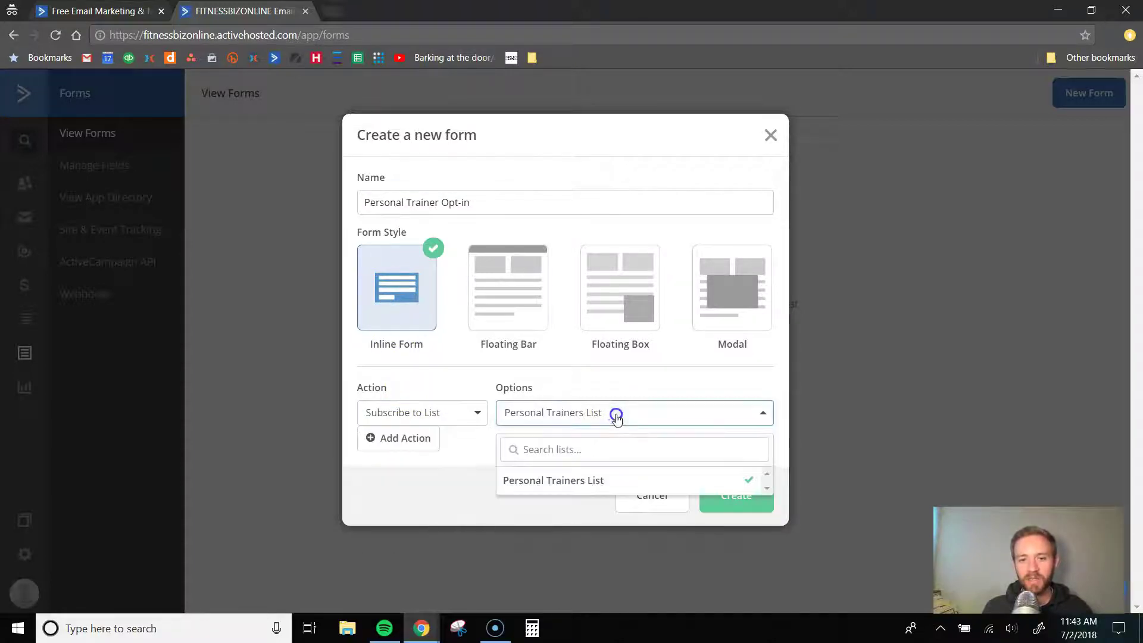
left_click(595, 480)
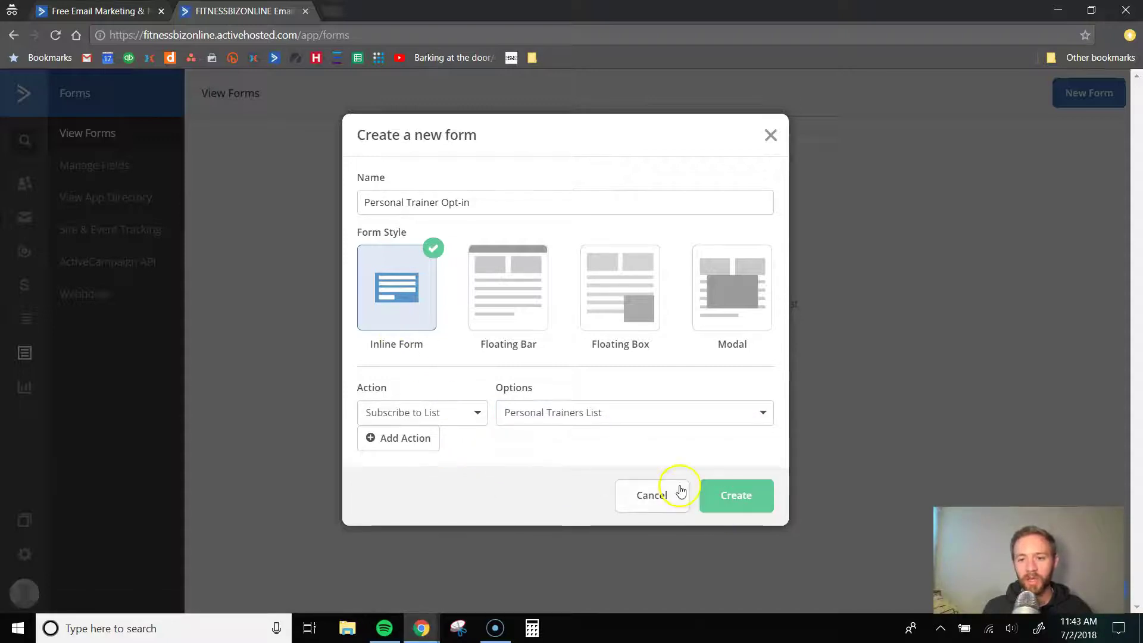
left_click(738, 496)
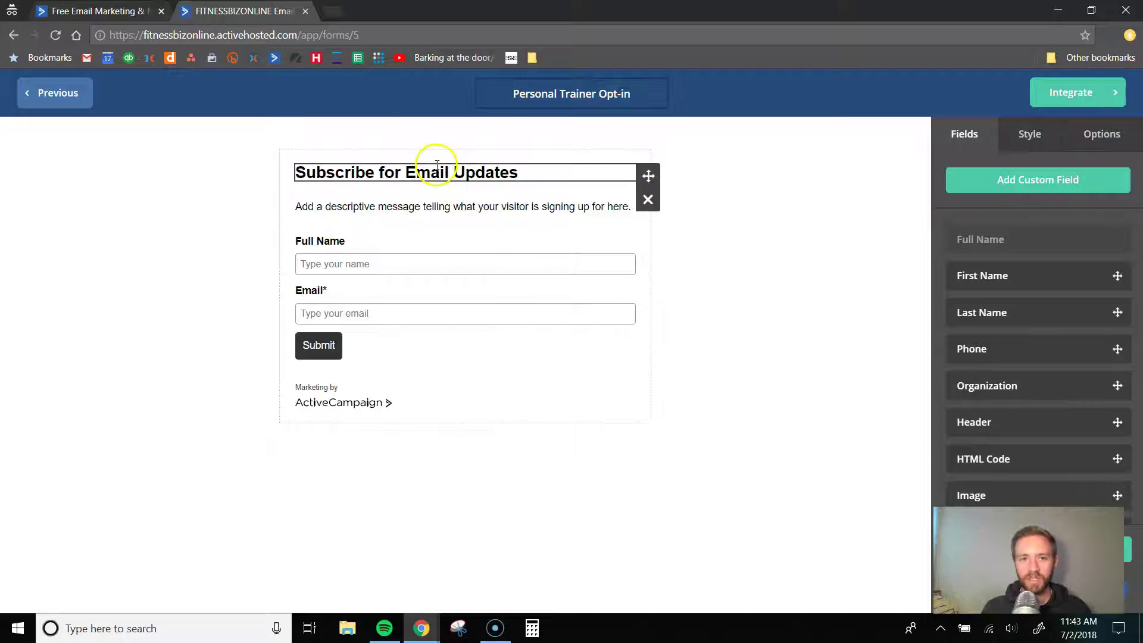
- Replace the form heading with 'Grow Your Personal Training Business ... FAST!'
left_click(412, 167)
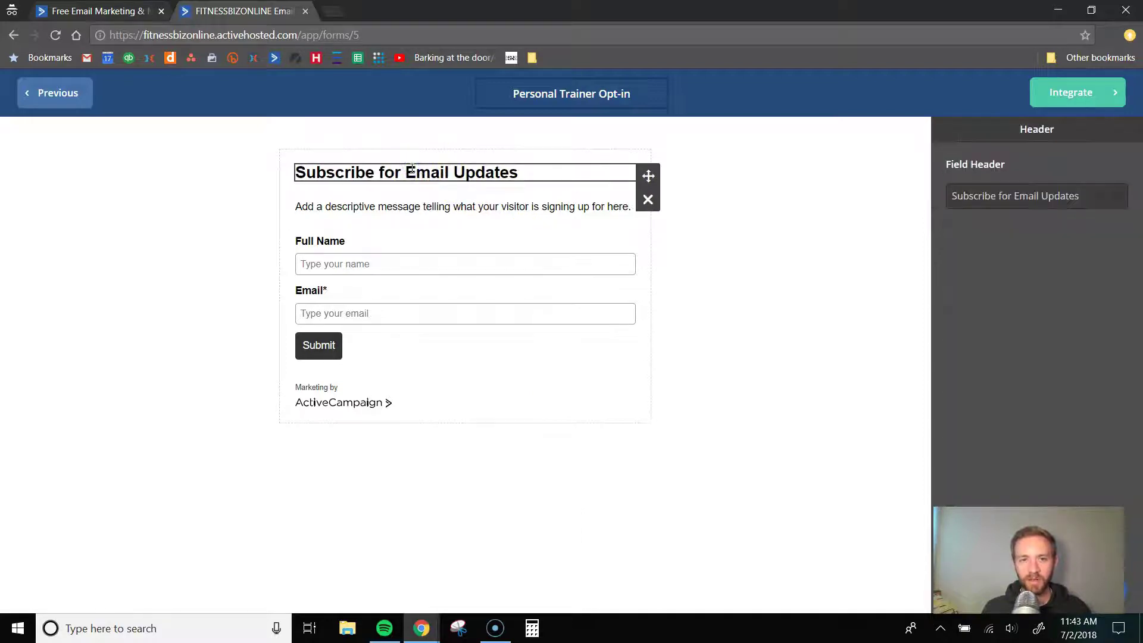
triple_click(1018, 191)
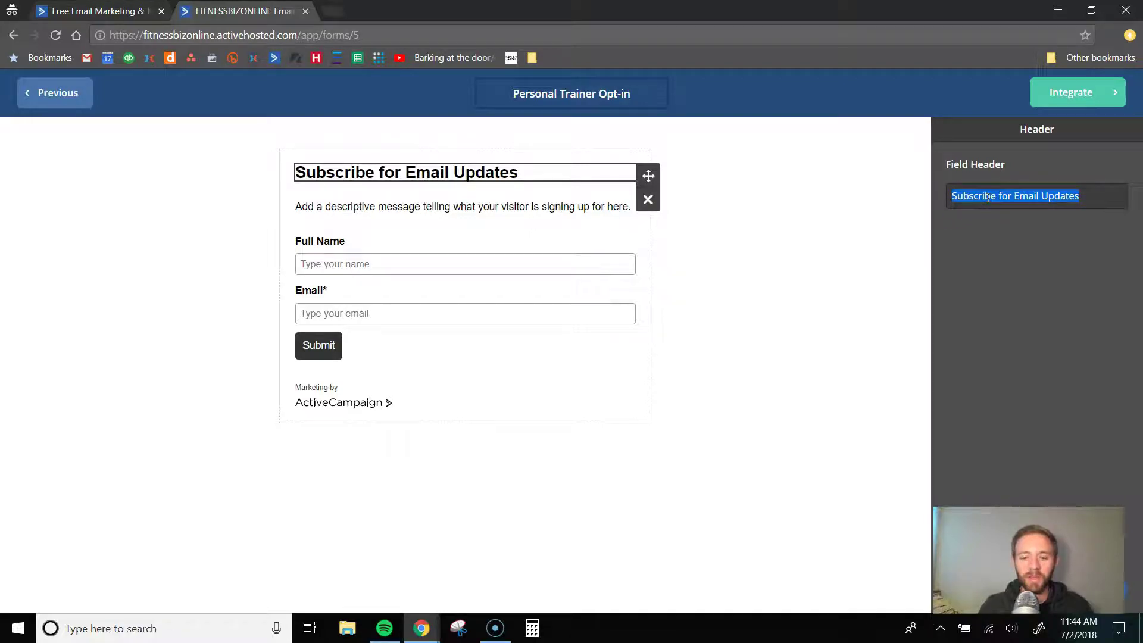
left_click(988, 198)
triple_click(991, 198)
type("Grow")
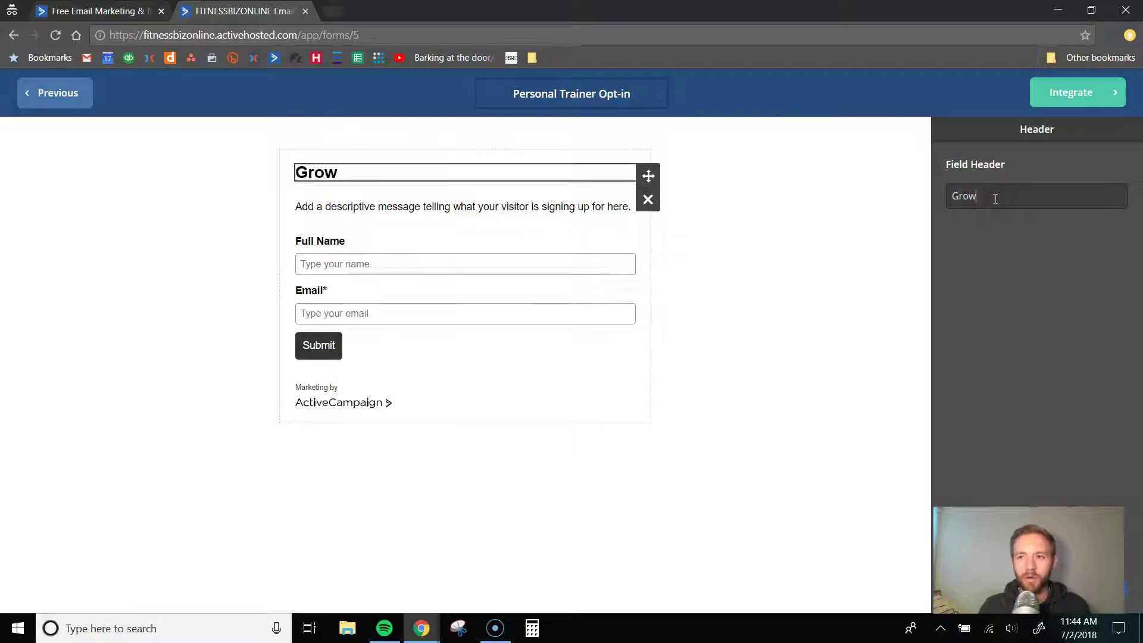
type(" Your Personal")
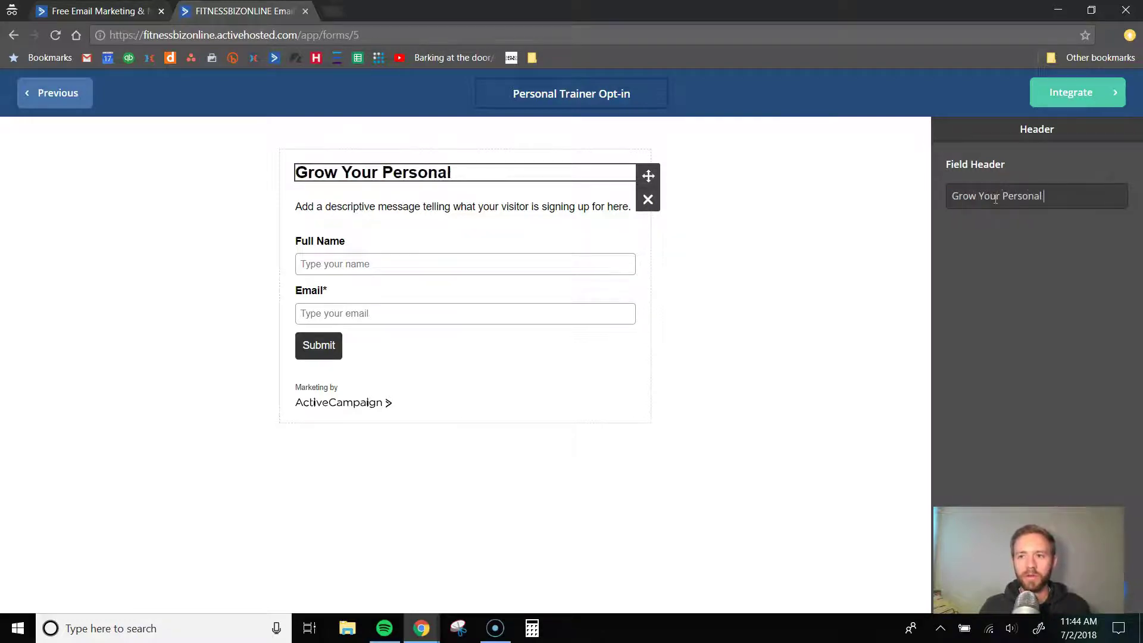
type(" TrainerB")
key("BackSpace")
type("ing Business F")
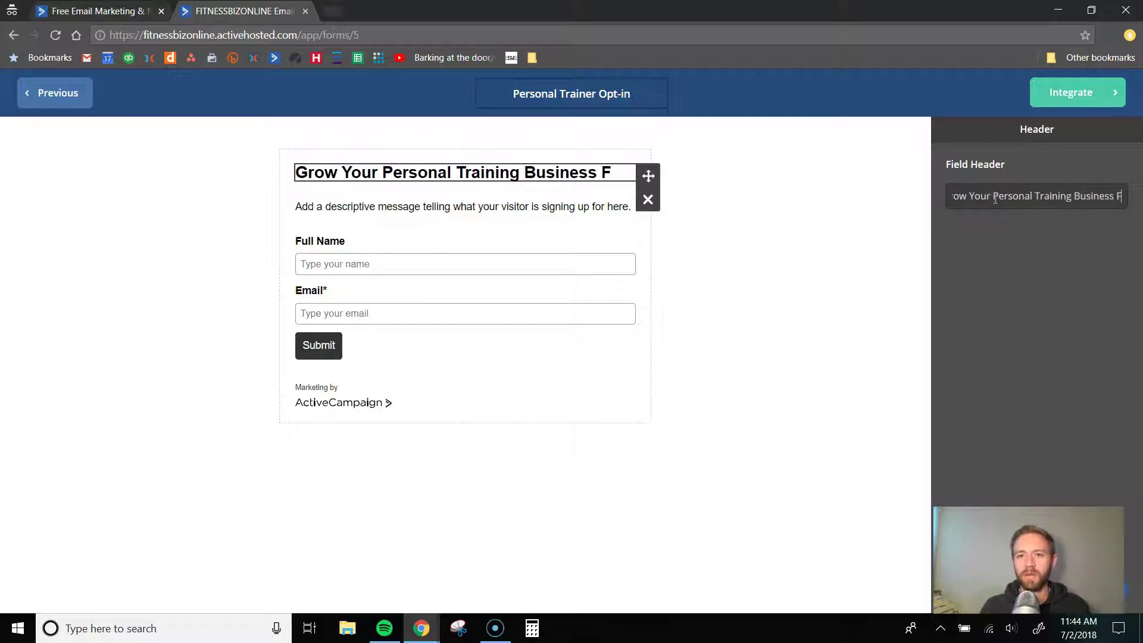
key("BackSpace")
type("... FAST!")
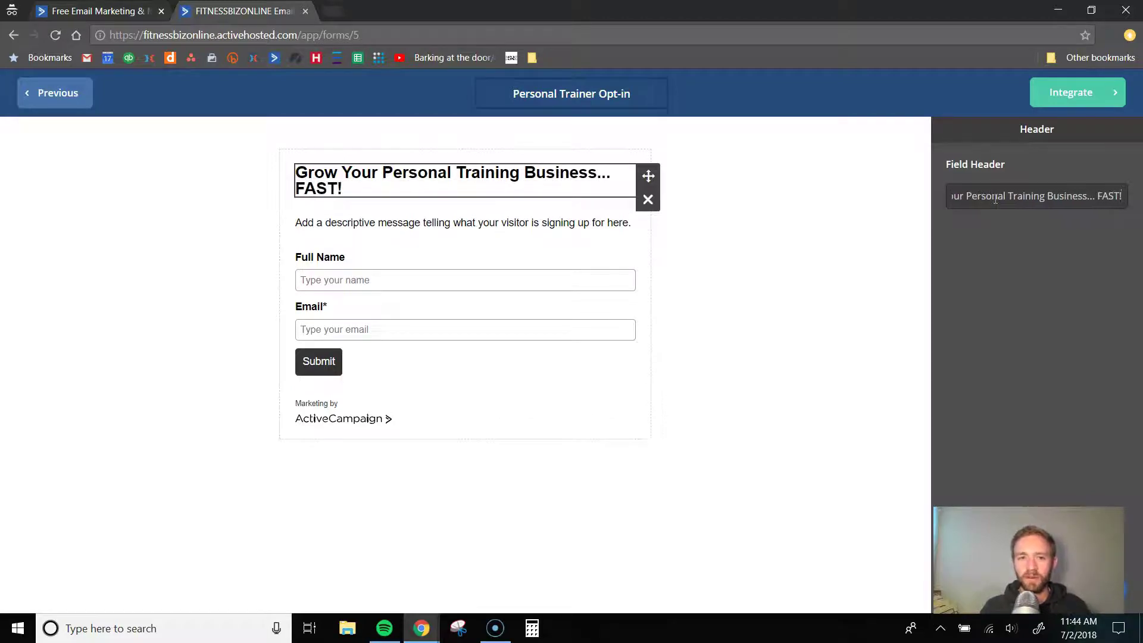
- Trim the '... FAST!' ending so the heading reads 'Grow Your Personal Training Business!'
left_click(370, 176)
left_click_drag(359, 189, 338, 188)
left_click_drag(1108, 197, 1112, 197)
left_click(1112, 197)
key("shift+End")
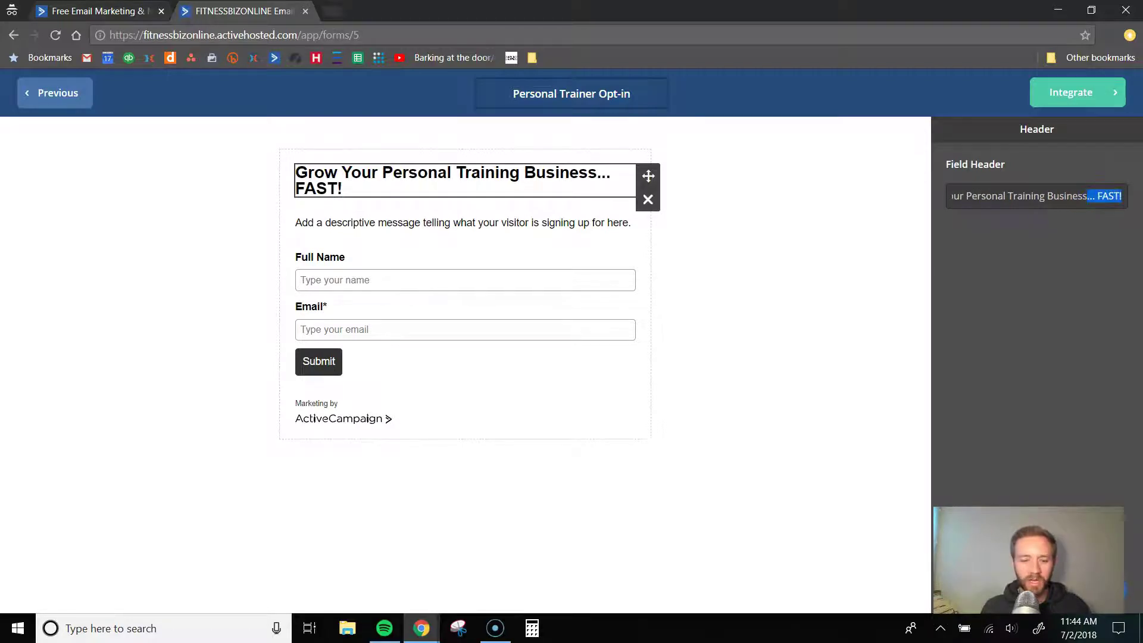
type("1")
key("BackSpace")
type("!")
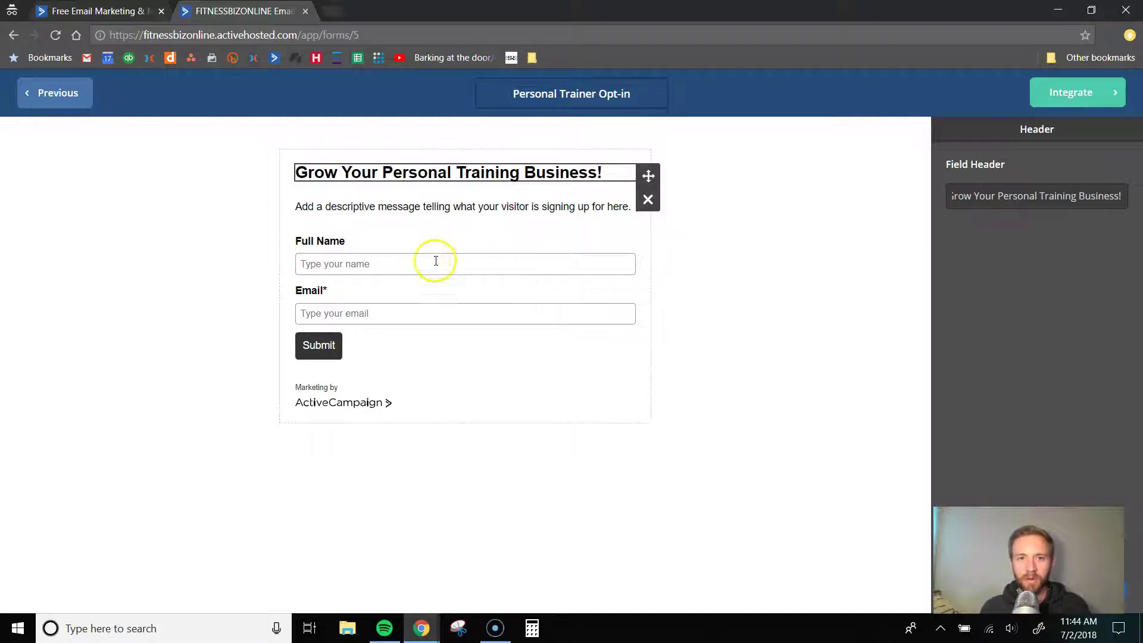
- Overwrite the description in the HTML Code box with 'Get the FREE Marketing Checklist to explode your Personal Training Biz!'
left_click(345, 206)
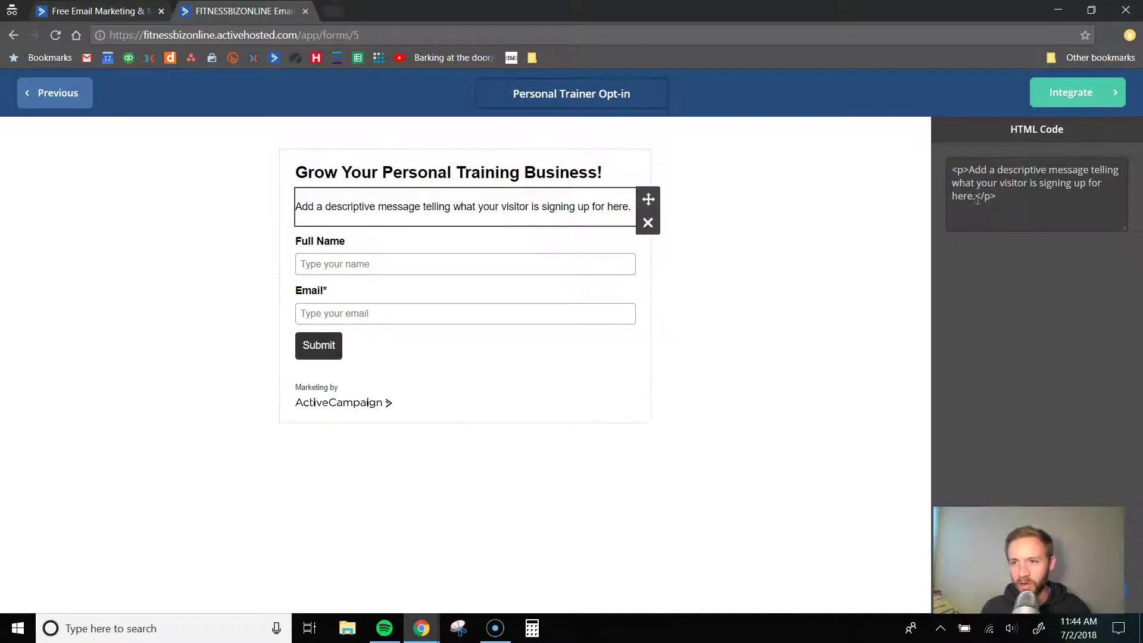
left_click_drag(974, 198, 972, 167)
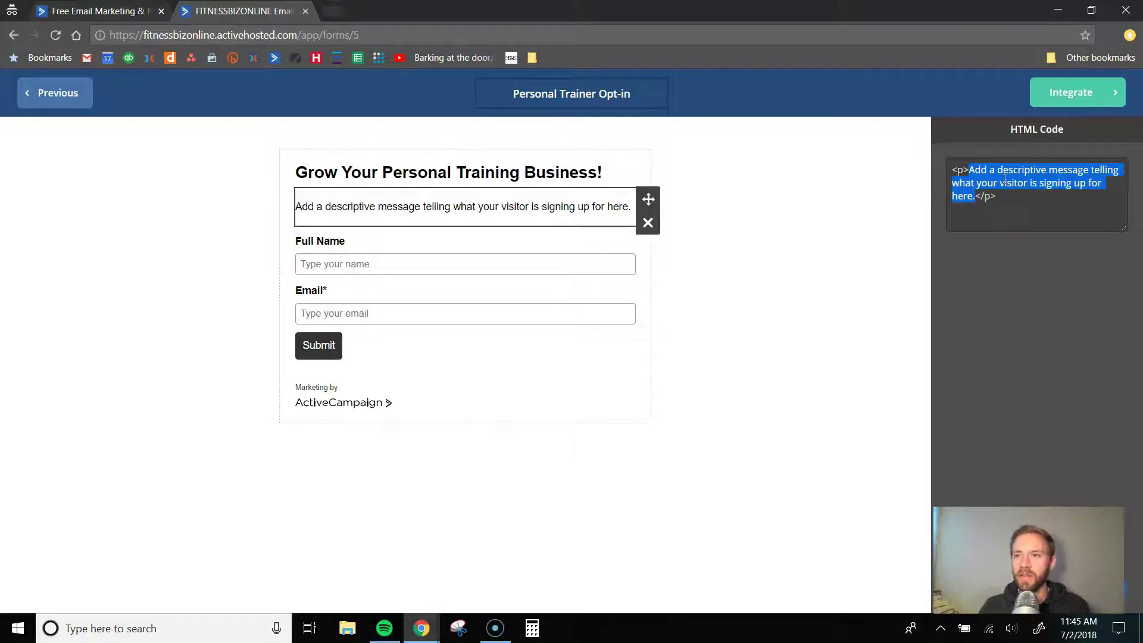
type("Free")
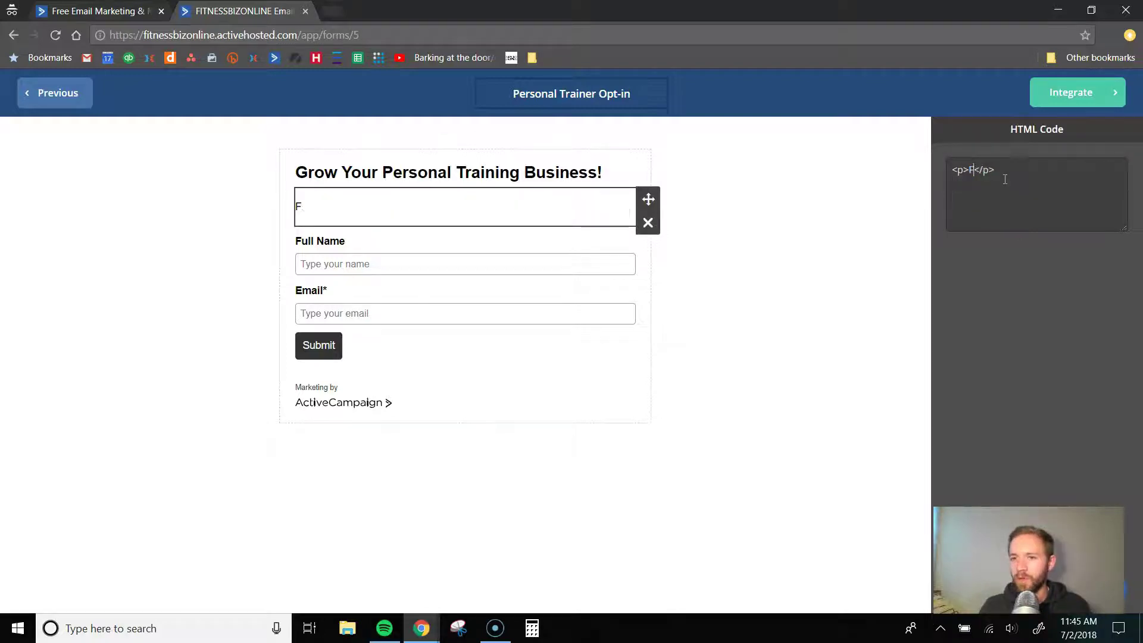
key("BackSpace")
key("BackSpace")
key("BackSpace")
key("BackSpace")
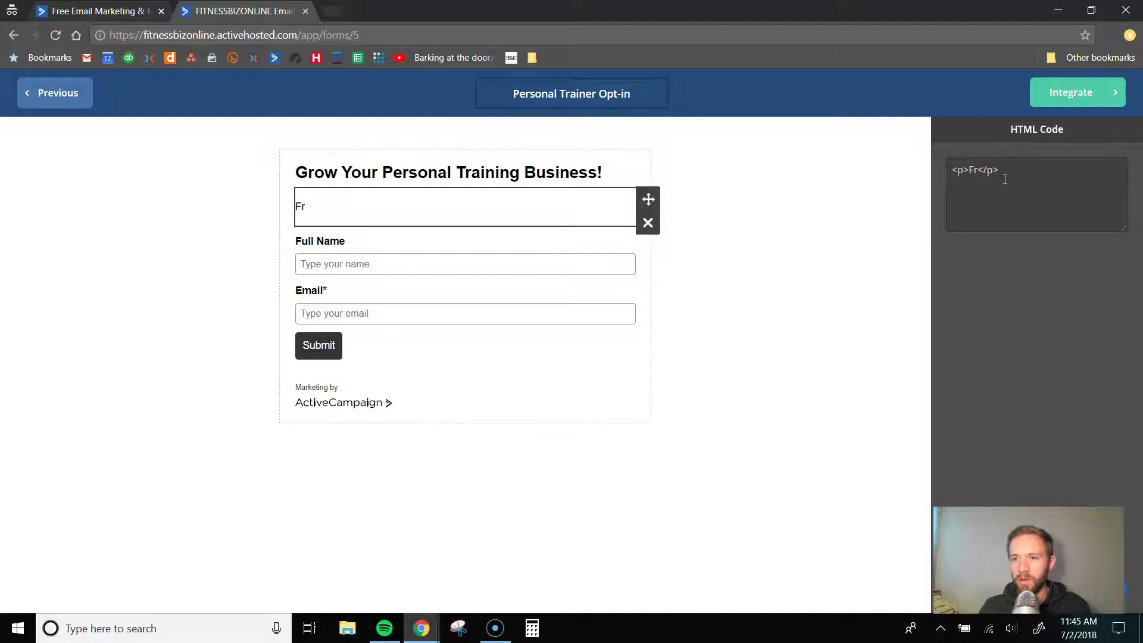
type("Get the FREE Market")
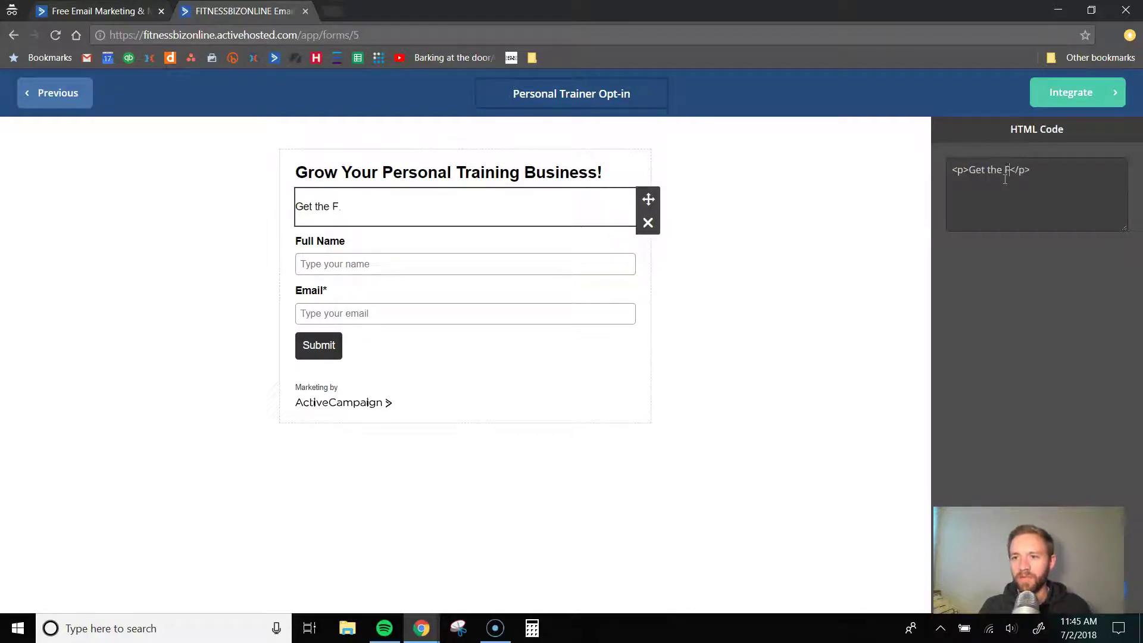
type("ing Checklist")
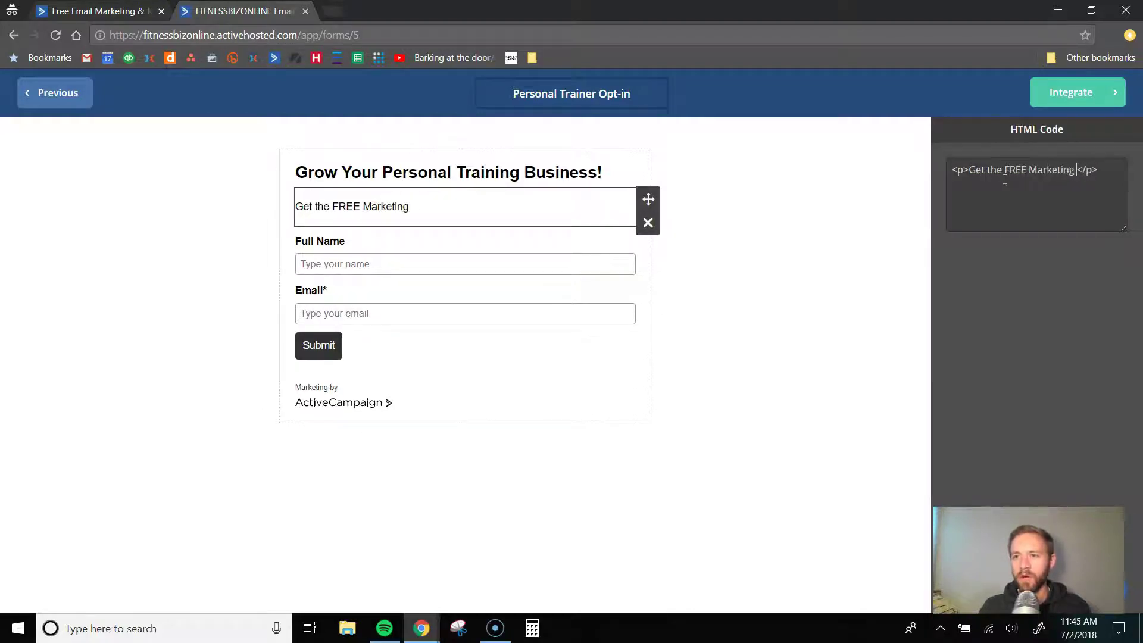
type(" to explode ")
type("your Personal Tr")
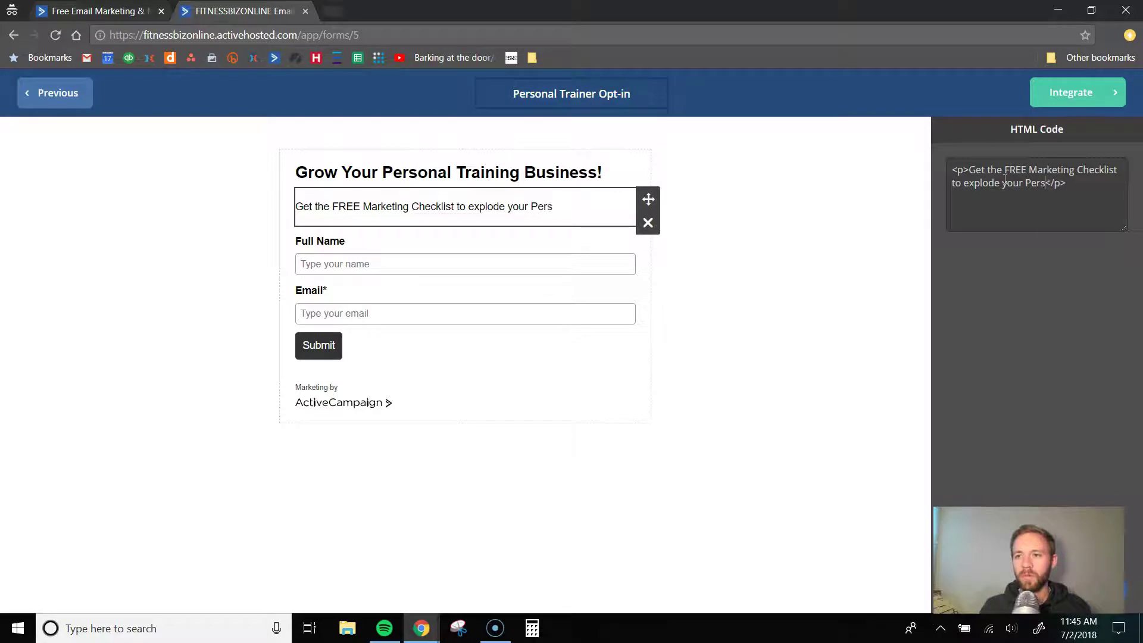
type("aining Biz")
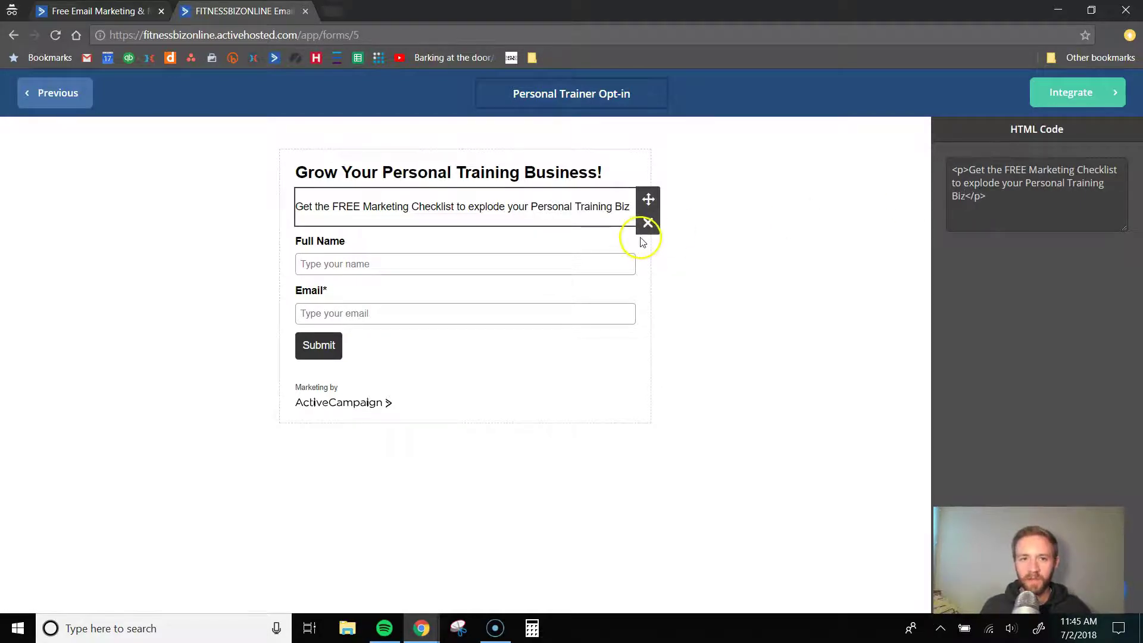
type("!")
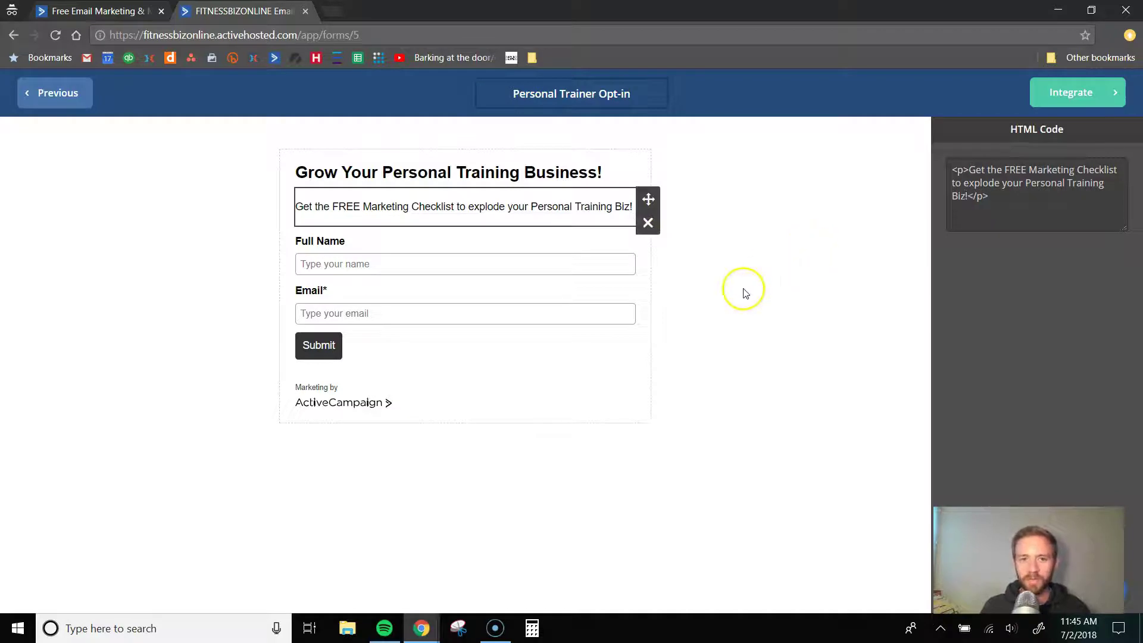
- Review the Full Name and Email field settings, then bring up the form's Style settings
left_click(403, 269)
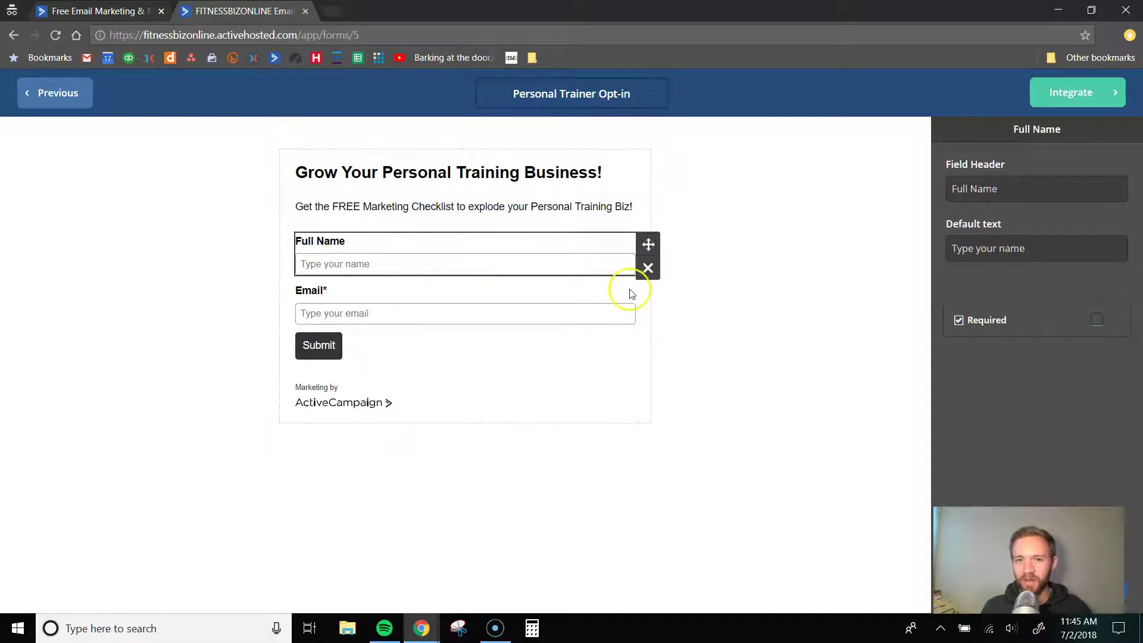
left_click(469, 322)
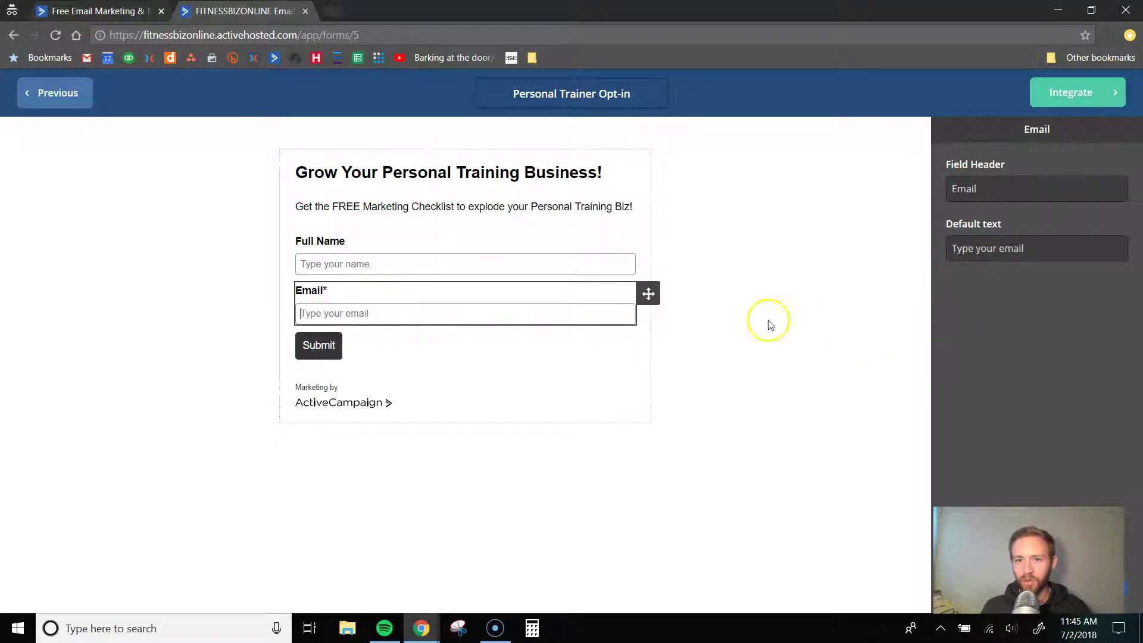
left_click(544, 337)
left_click(554, 312)
left_click(502, 272)
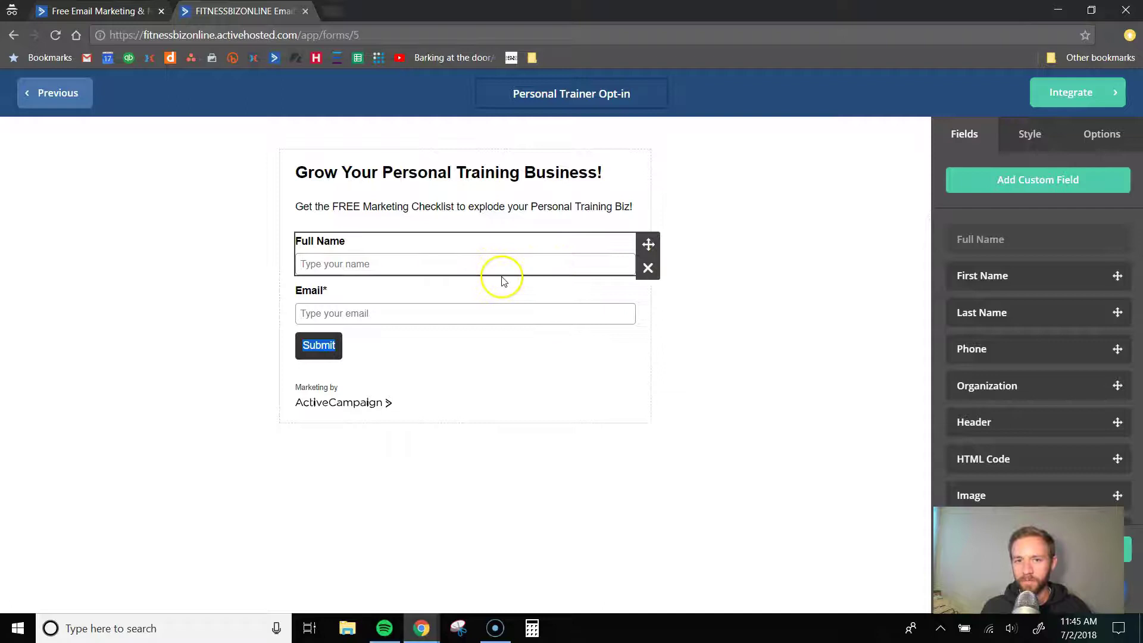
scroll(1020, 265, "down", 3)
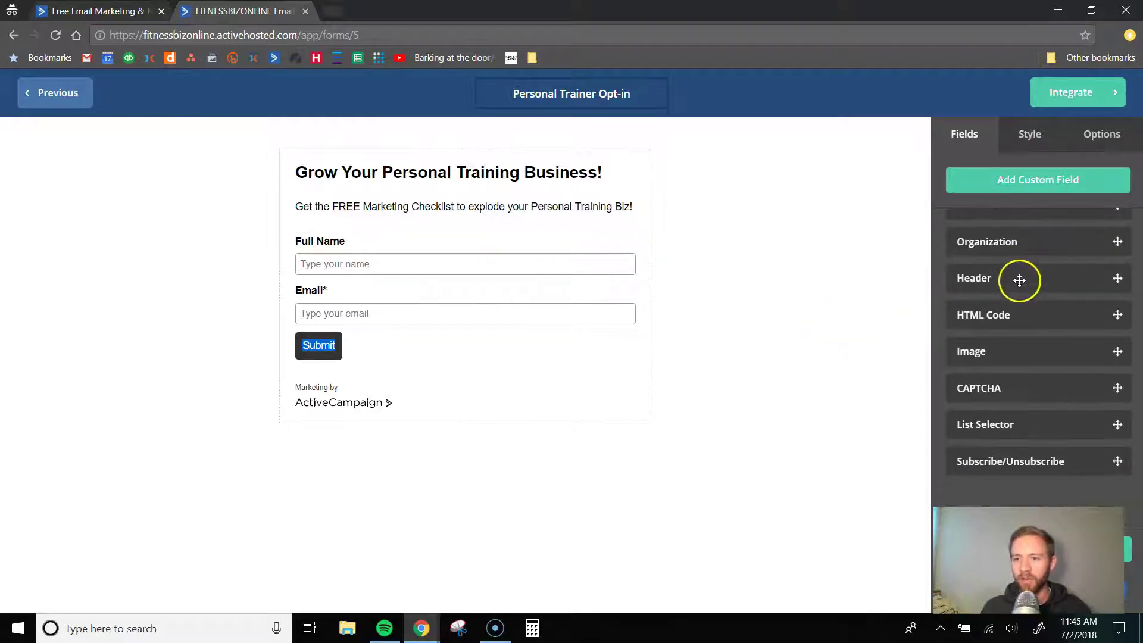
scroll(1020, 286, "up", 3)
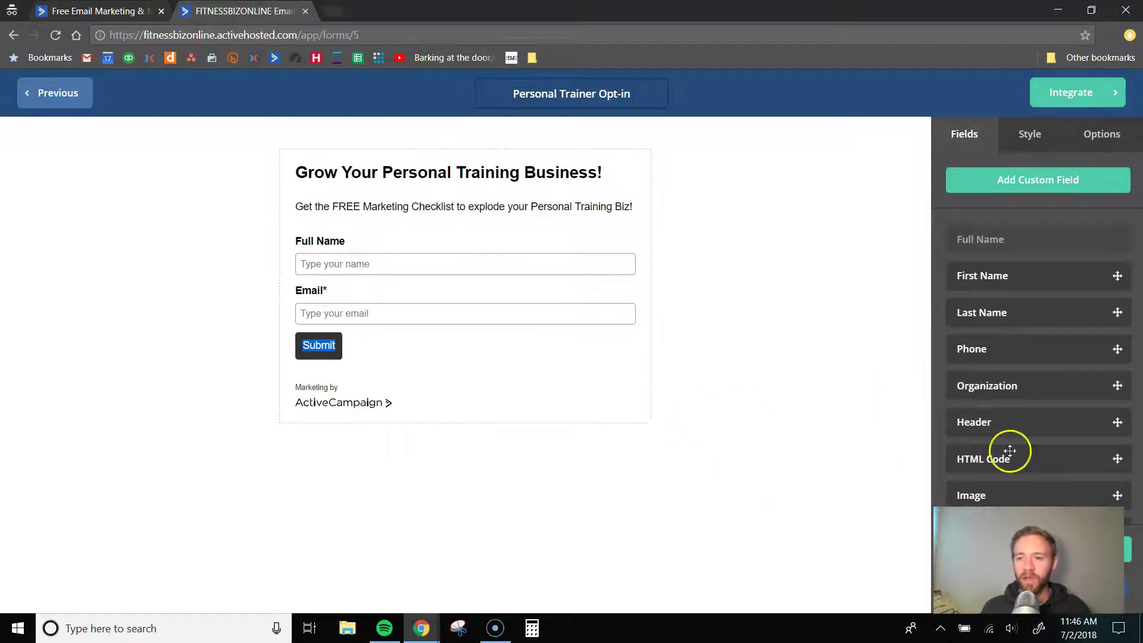
scroll(1023, 448, "down", 3)
scroll(1040, 441, "up", 1)
scroll(1046, 441, "down", 1)
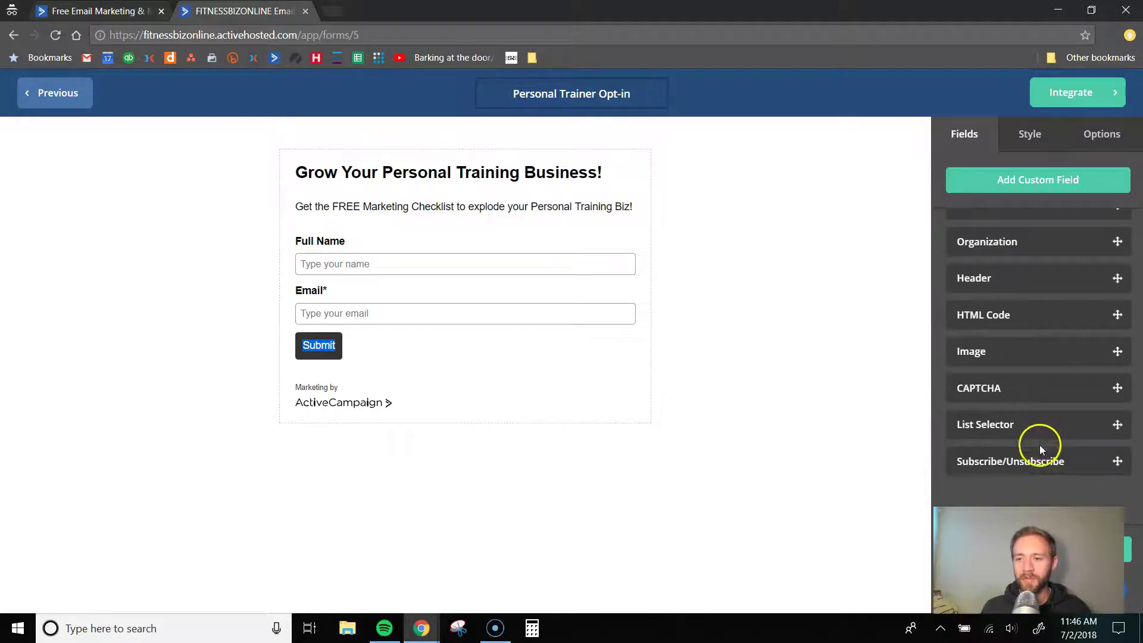
scroll(1040, 441, "up", 2)
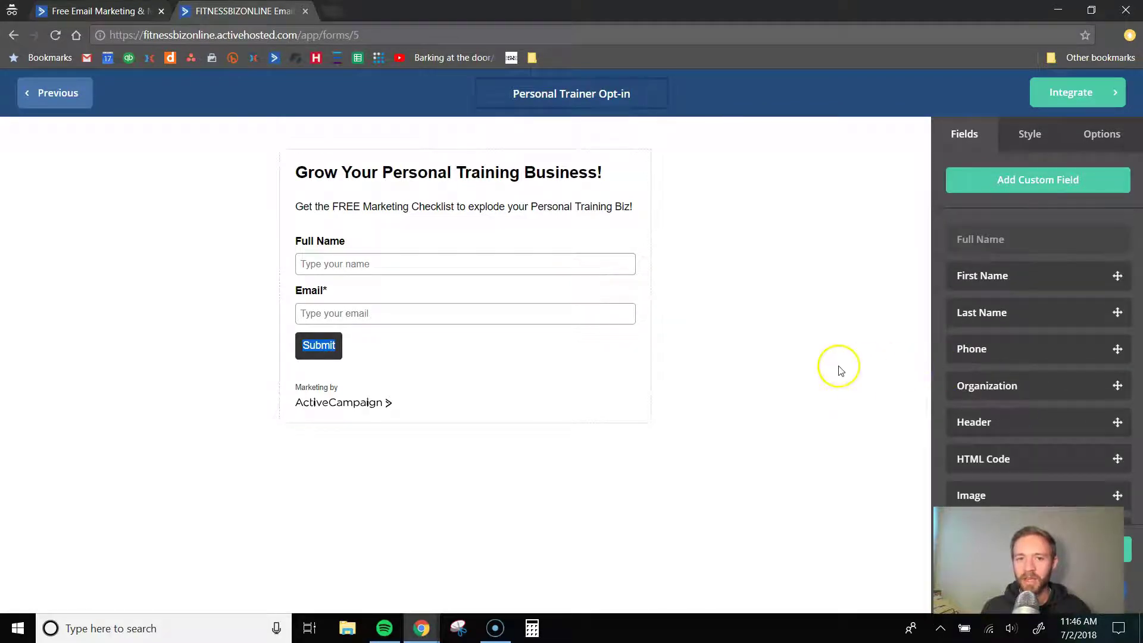
left_click(1028, 128)
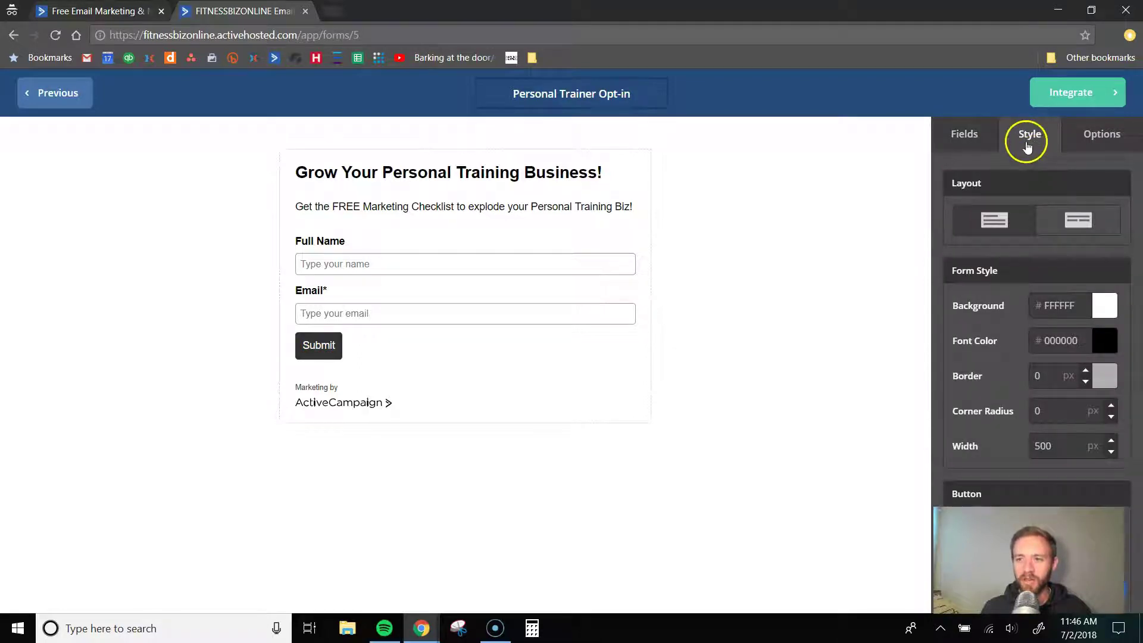
- Switch the form to the side-by-side inline layout and set its background to bright yellow #F0D822
left_click(1079, 219)
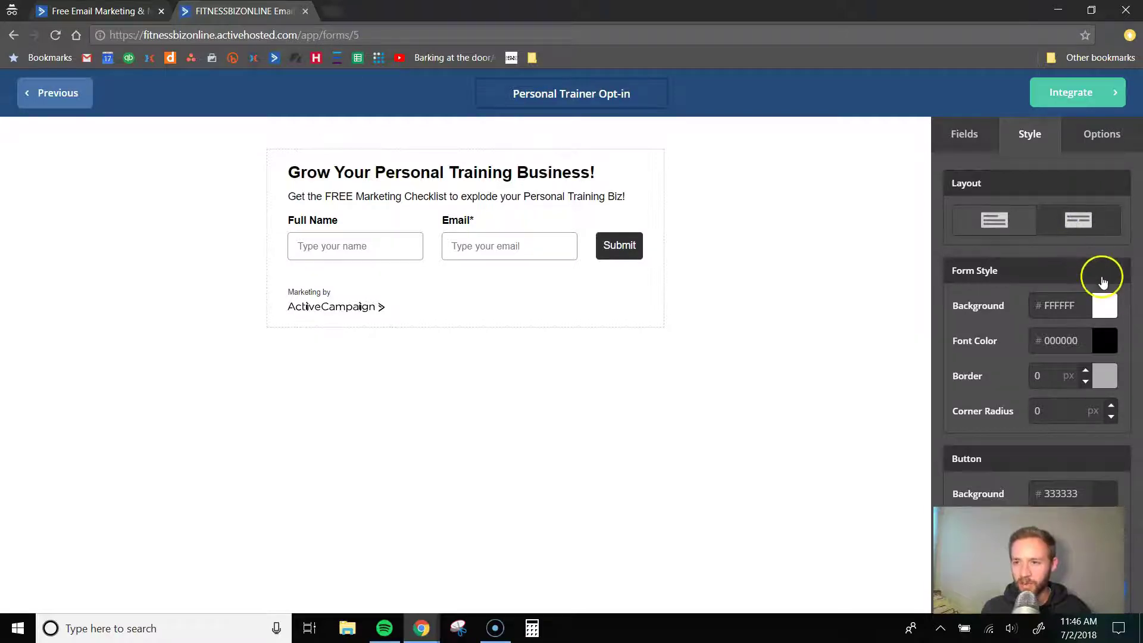
scroll(1099, 273, "down", 1)
left_click(1093, 235)
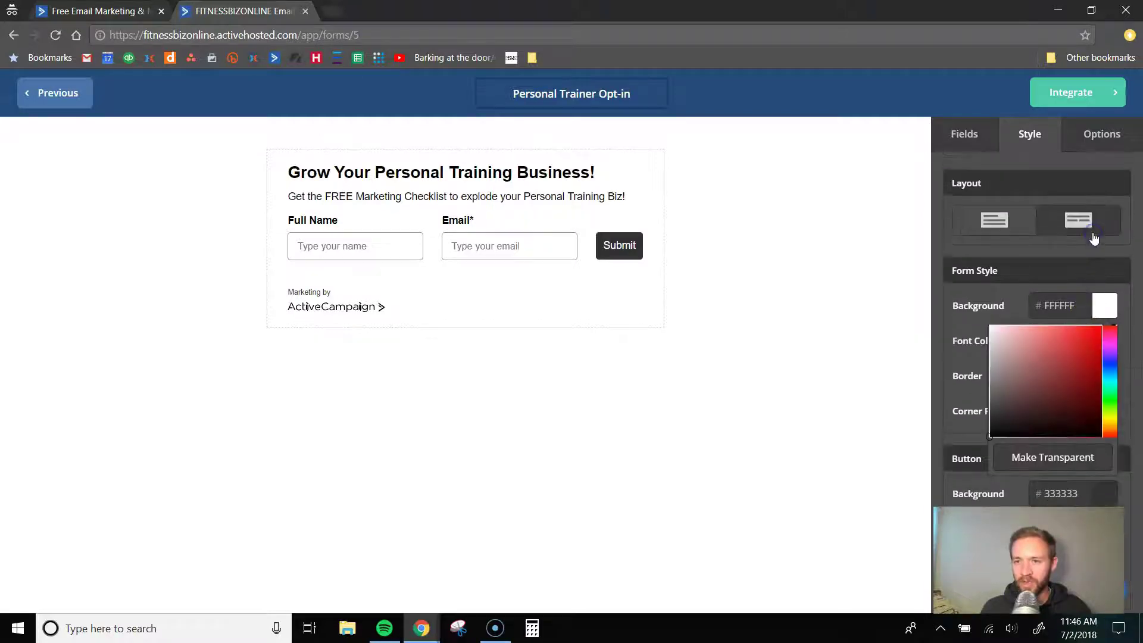
left_click(1084, 349)
left_click(1113, 359)
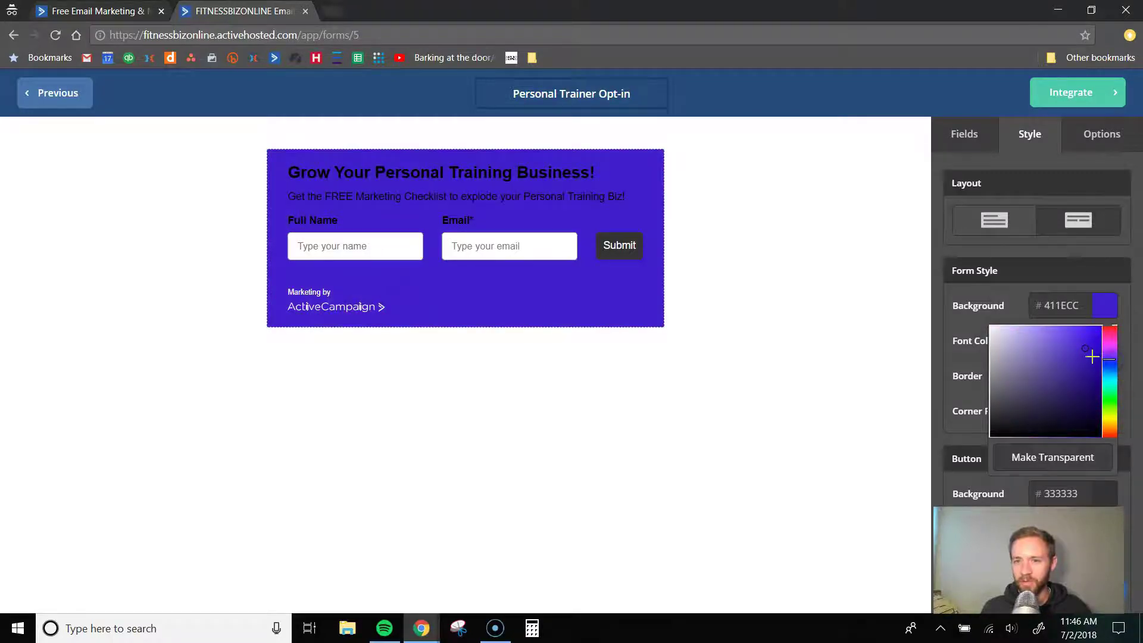
left_click(1111, 331)
left_click_drag(1109, 325, 1112, 357)
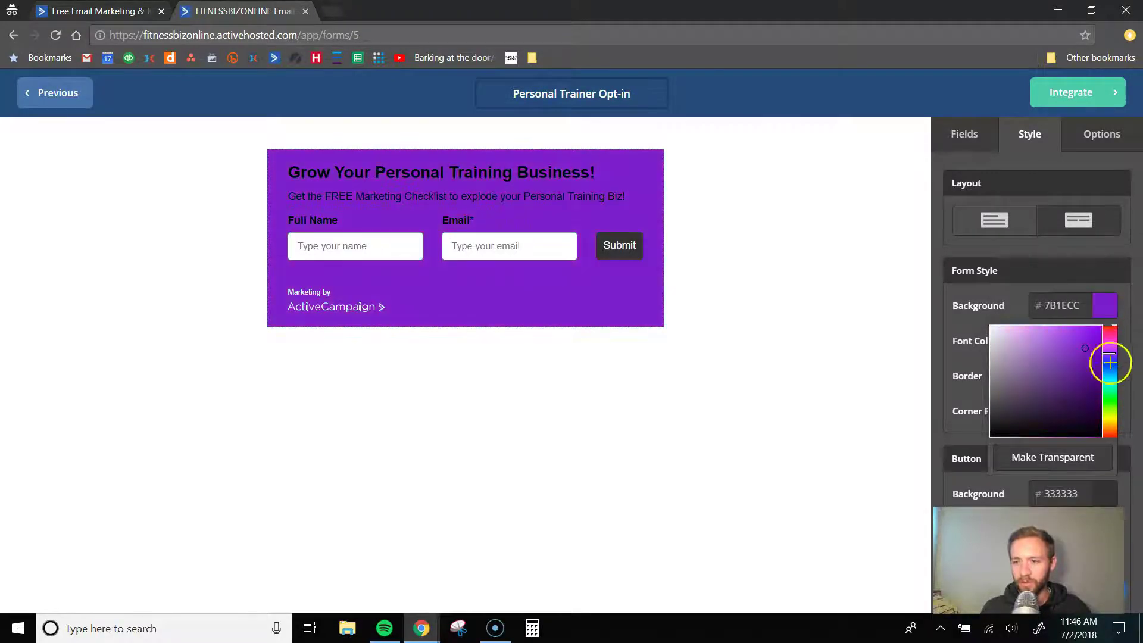
left_click_drag(1109, 435, 1108, 421)
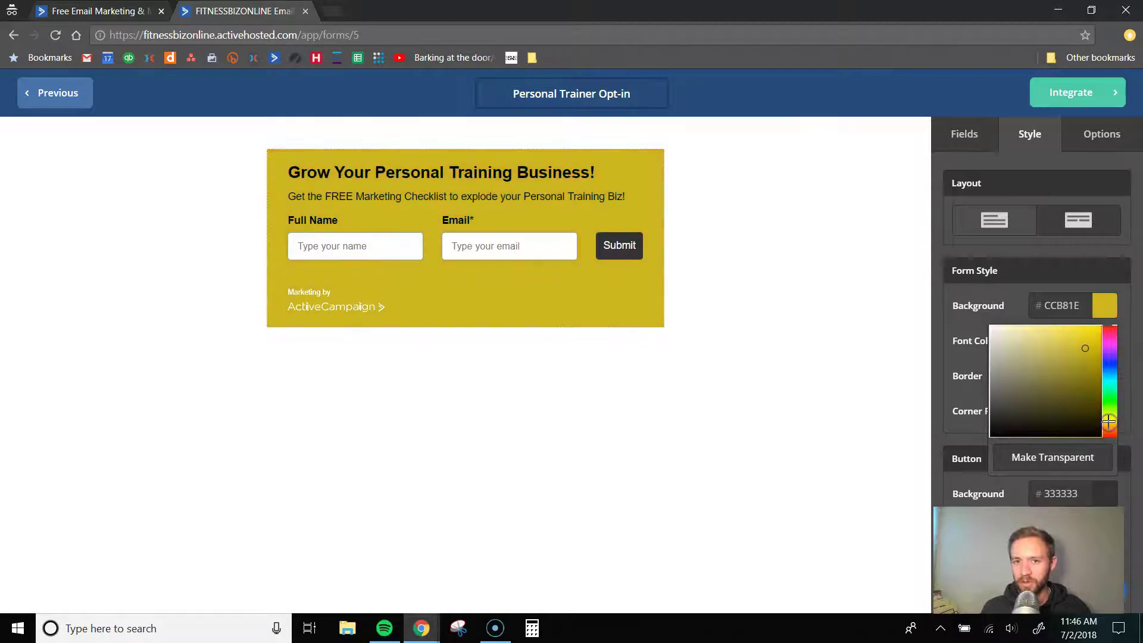
left_click_drag(1059, 339, 1096, 343)
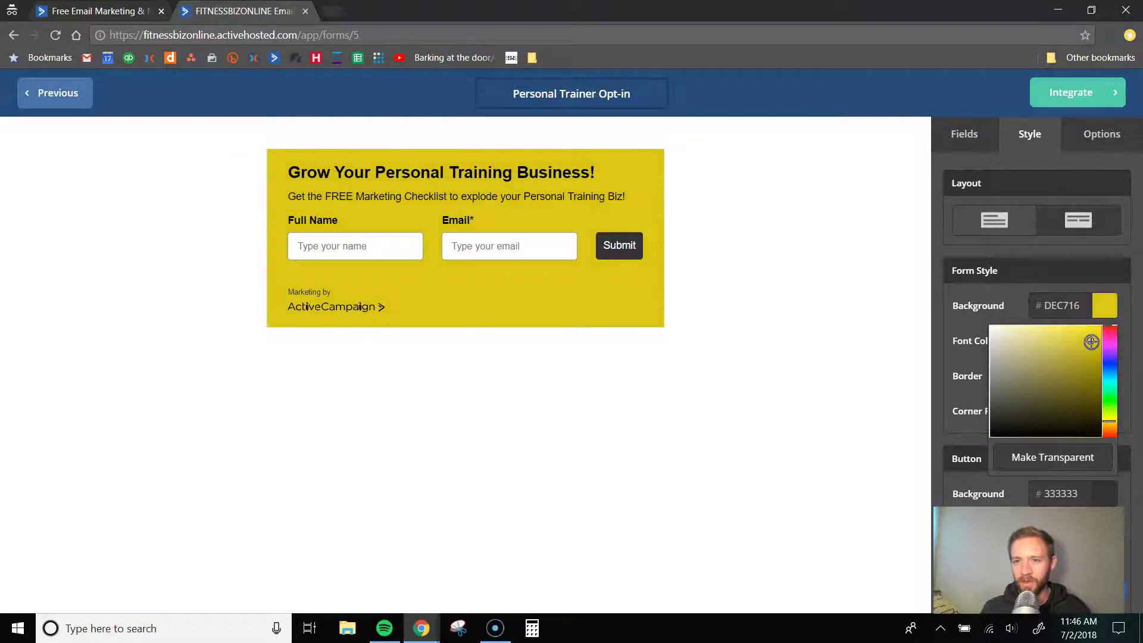
left_click(1091, 356)
left_click_drag(1090, 356, 1087, 335)
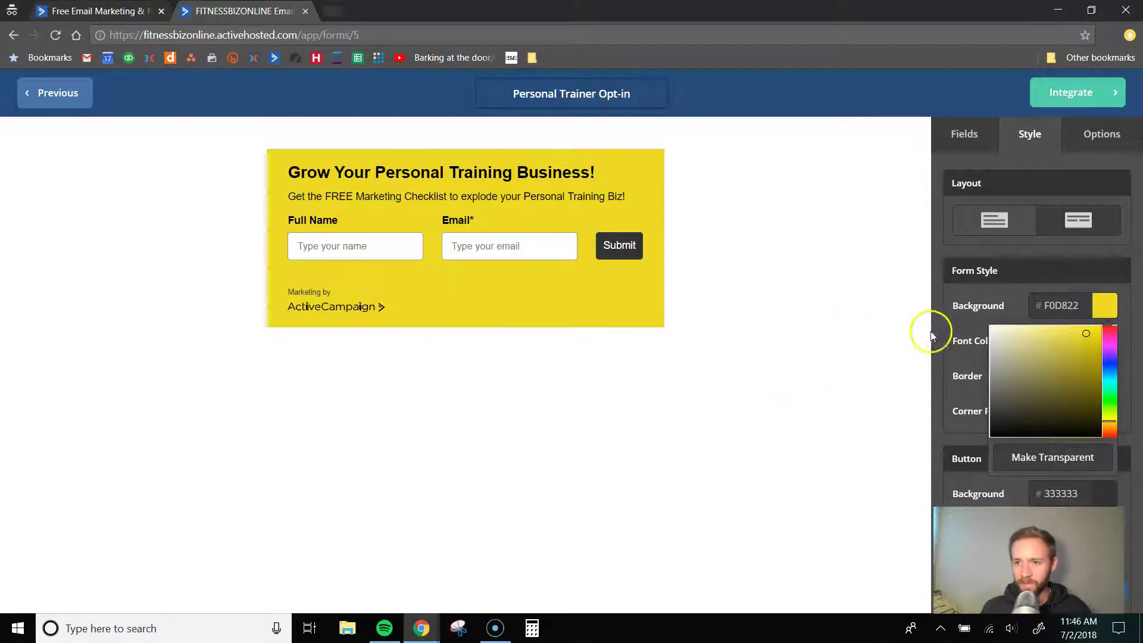
left_click(955, 326)
- Set the opt-in form's font colour to white (FFFFFF)
left_click(1104, 340)
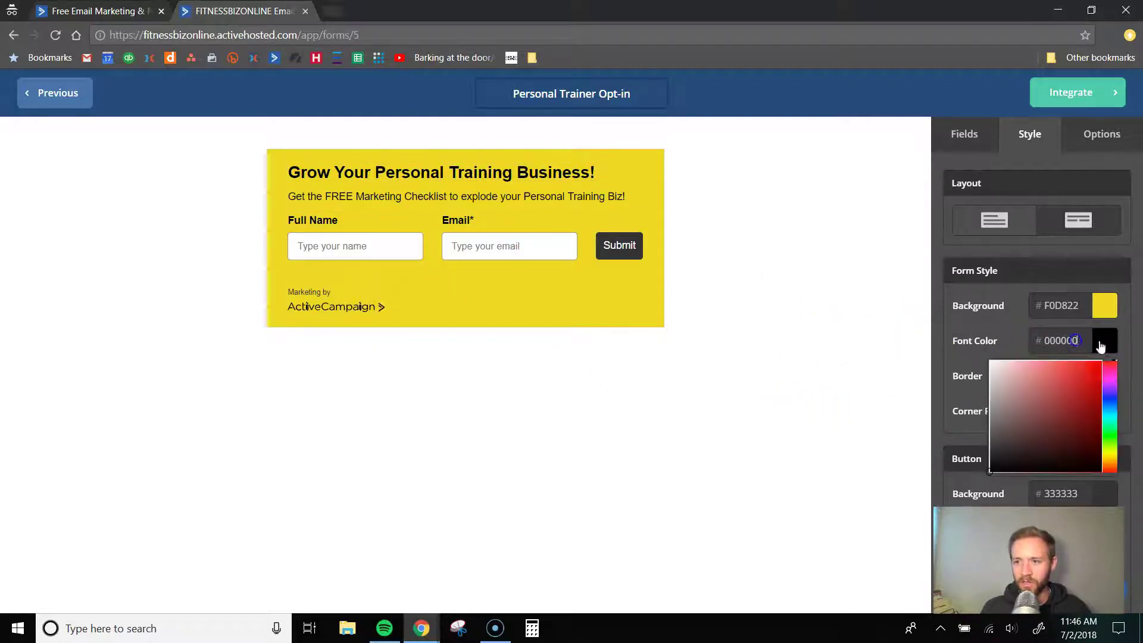
left_click_drag(1018, 451, 986, 356)
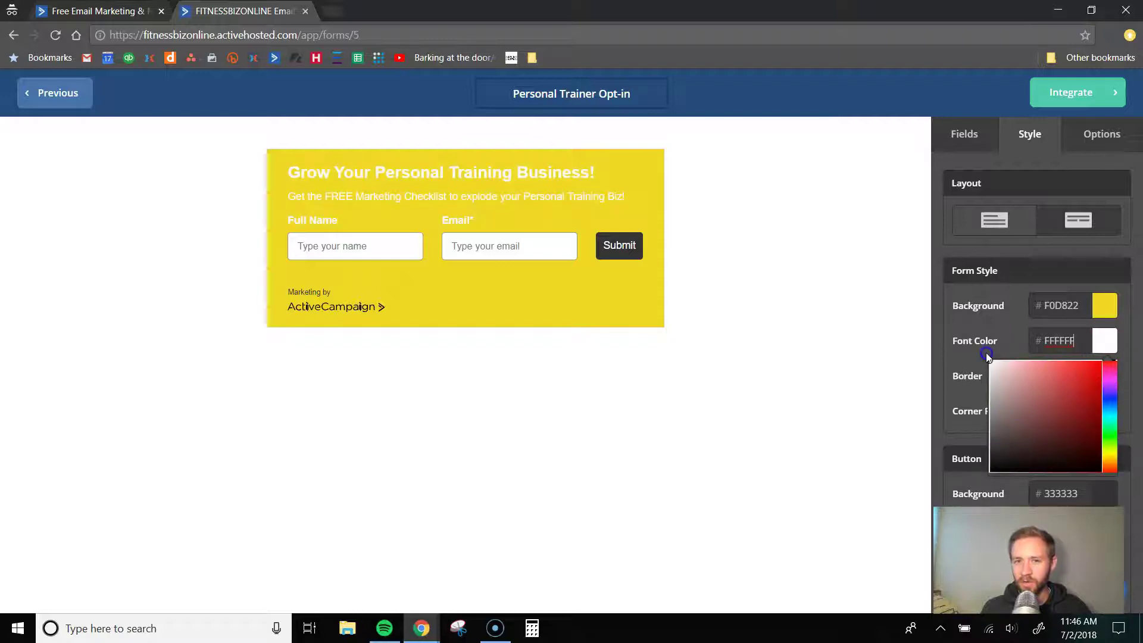
left_click(986, 356)
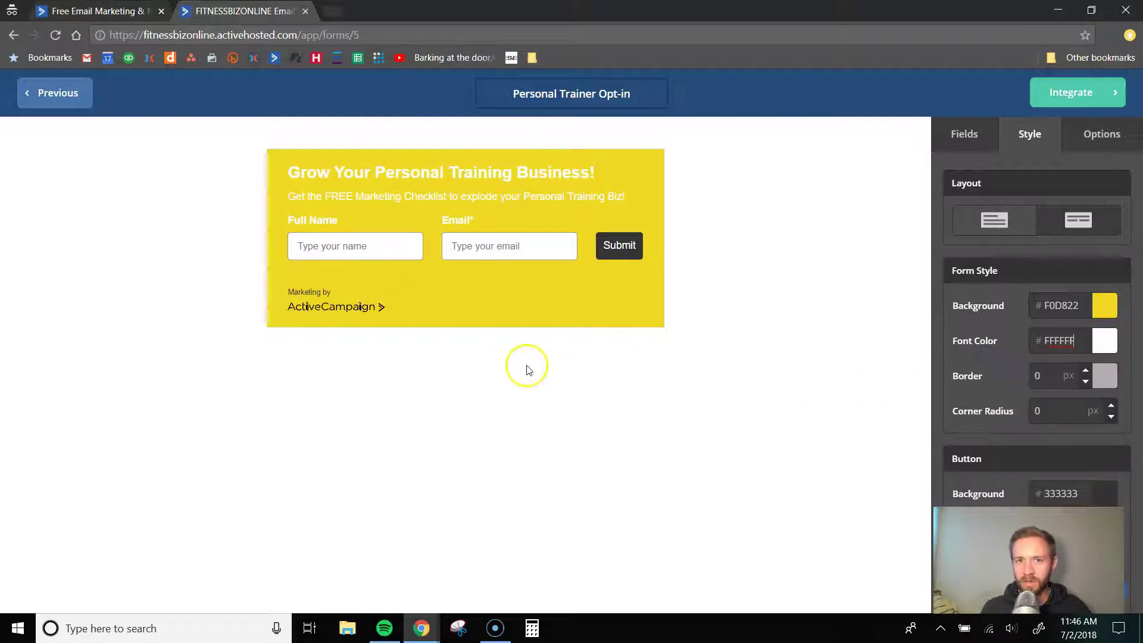
- Add a border around the form, trying thicknesses up to 9 px
left_click(1085, 371)
double_click(1085, 371)
double_click(1085, 372)
double_click(1085, 372)
double_click(1085, 372)
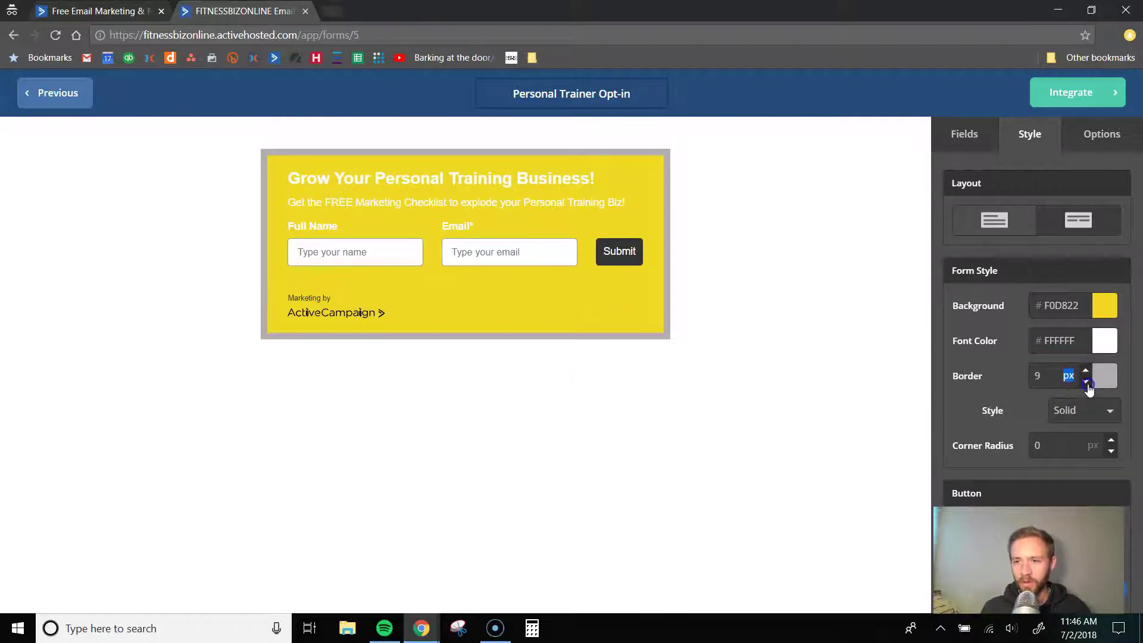
double_click(1087, 383)
left_click(1087, 383)
- Make the form border solid black at 3 px thick
left_click(1103, 381)
left_click(1090, 408)
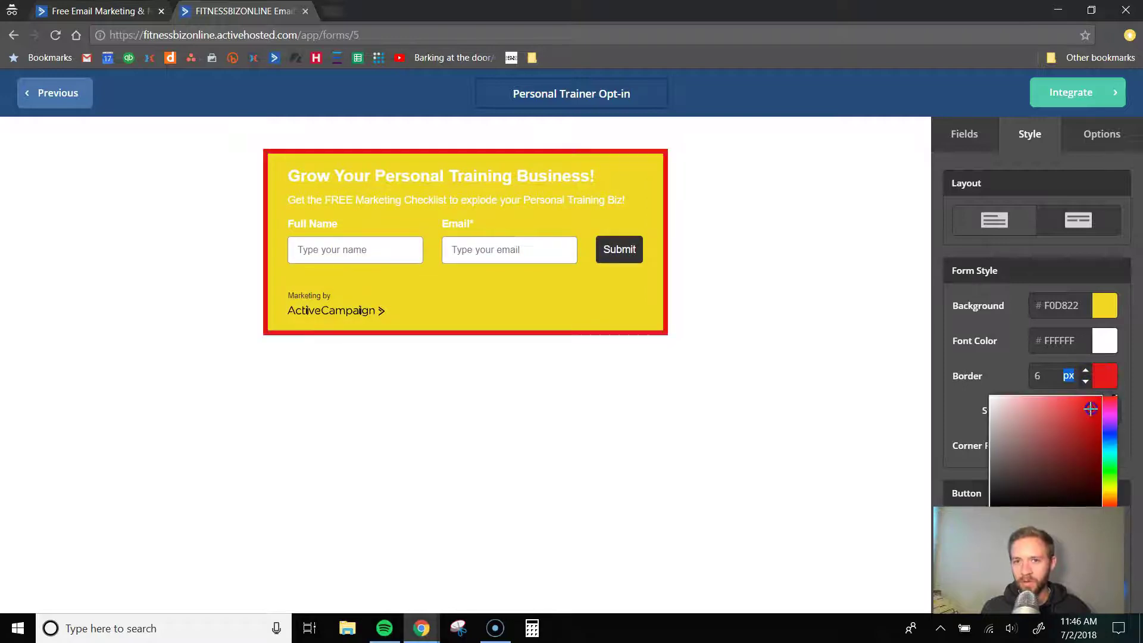
mouse_move(1090, 408)
left_mouse_down()
mouse_move(1079, 403)
mouse_move(1044, 484)
mouse_move(1027, 494)
left_mouse_up()
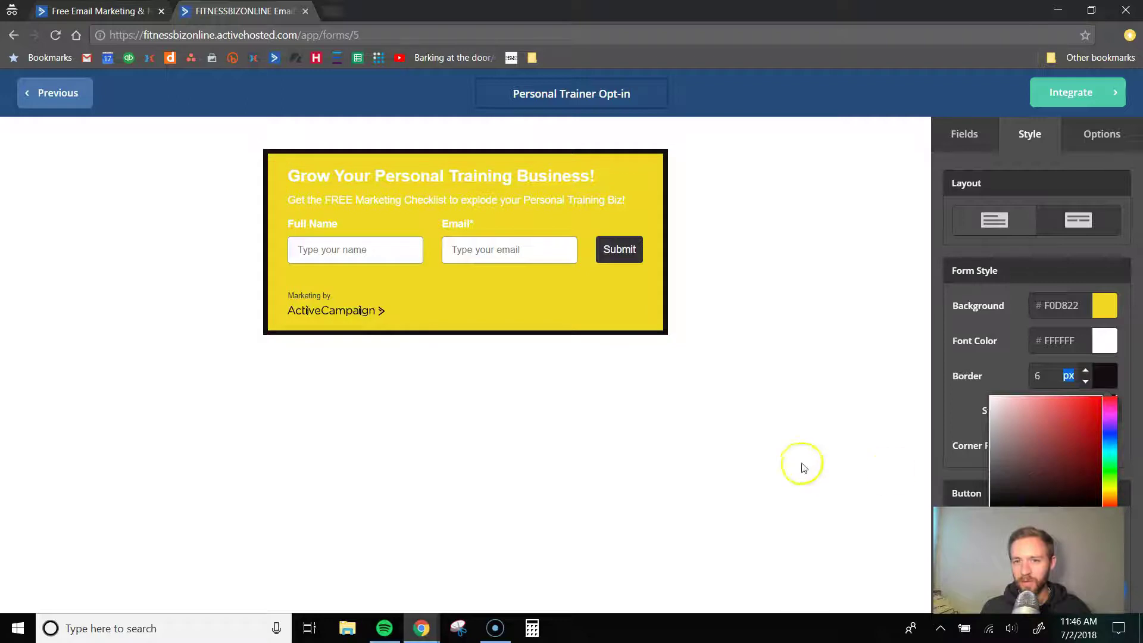
left_click(801, 466)
left_click(1085, 381)
left_click(1085, 382)
left_click(1085, 381)
left_click(1113, 418)
- Round the form's corners to a 15 px corner radius
left_click(1110, 446)
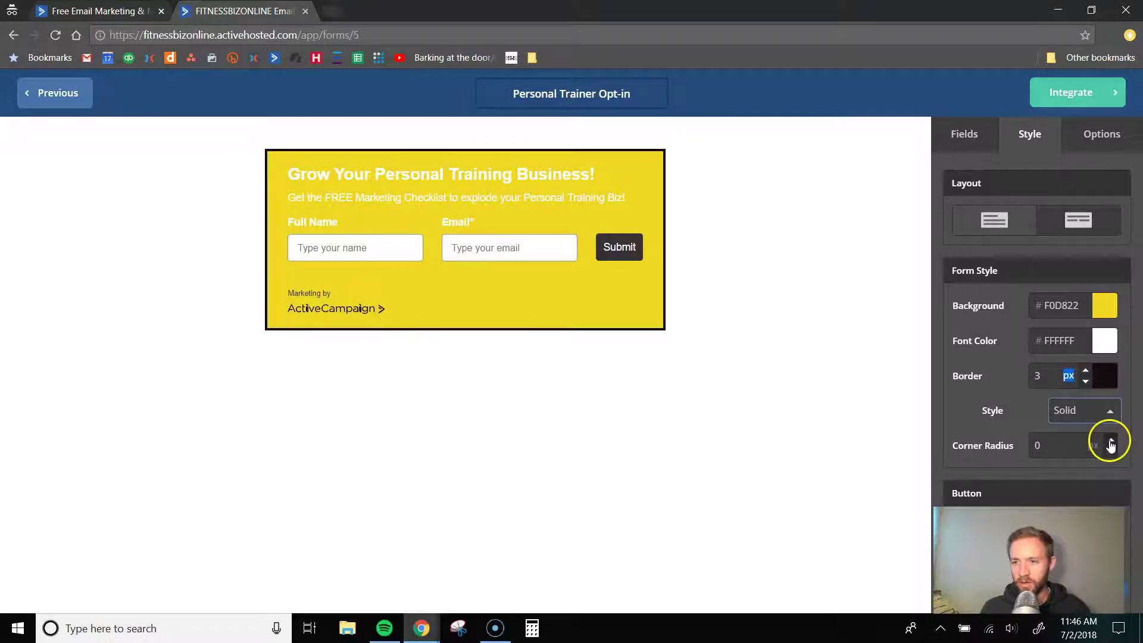
left_click(1111, 441)
left_click(1111, 442)
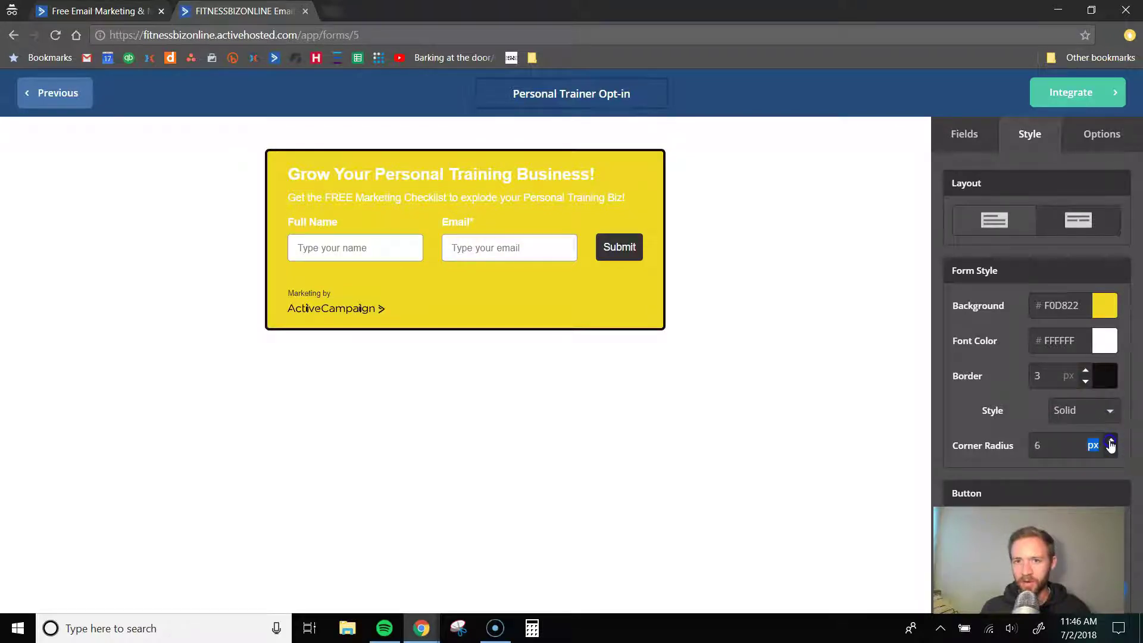
left_click(1110, 442)
left_click(1111, 442)
left_click(1111, 442)
left_click(1111, 442)
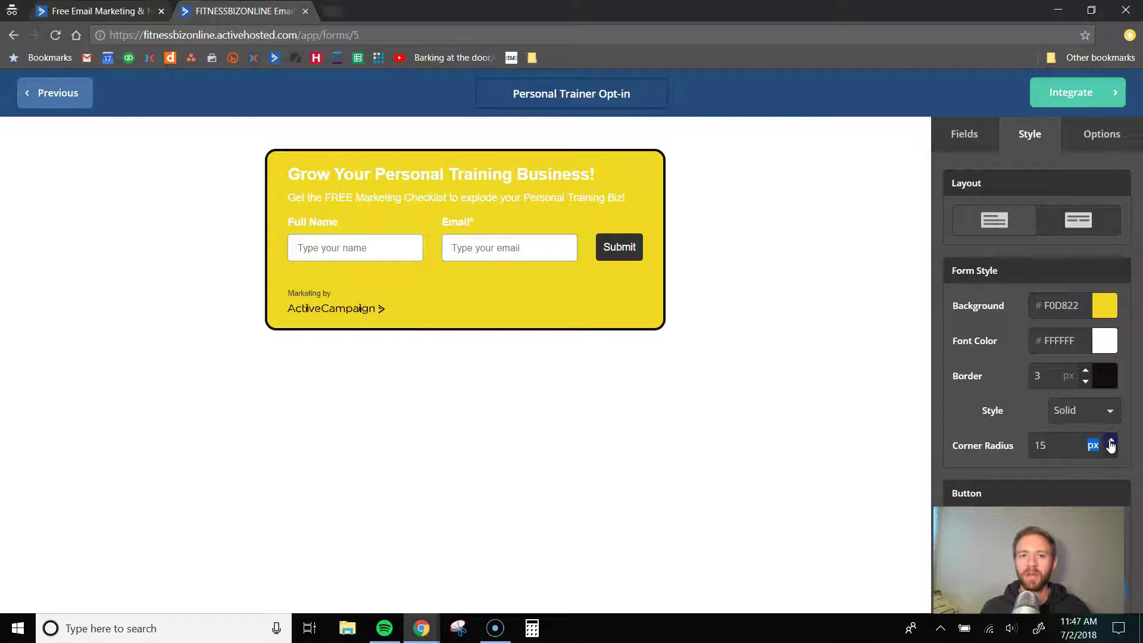
- Set the Submit button background colour to blue #4839ED
scroll(991, 427, "down", 4)
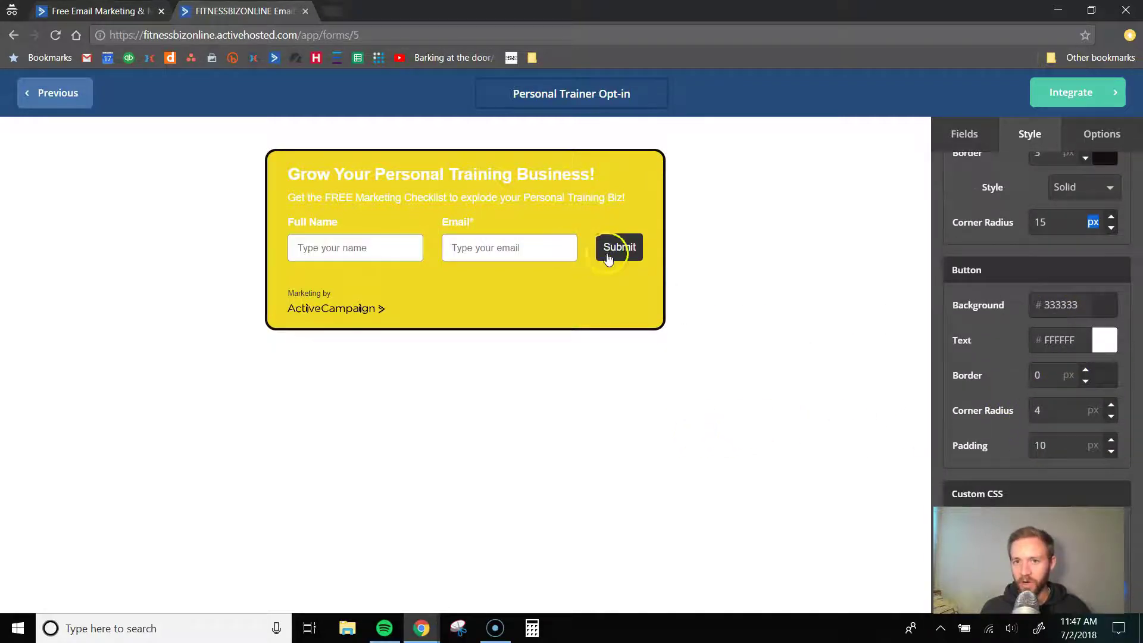
left_click(1068, 305)
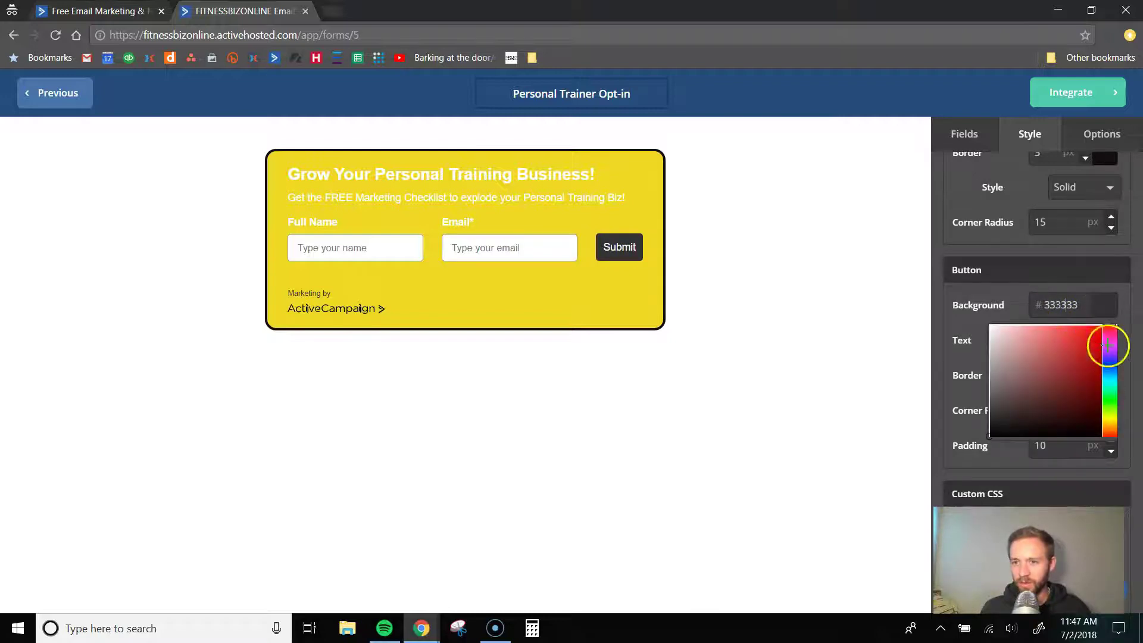
left_click(1107, 355)
left_click_drag(1079, 356, 1076, 343)
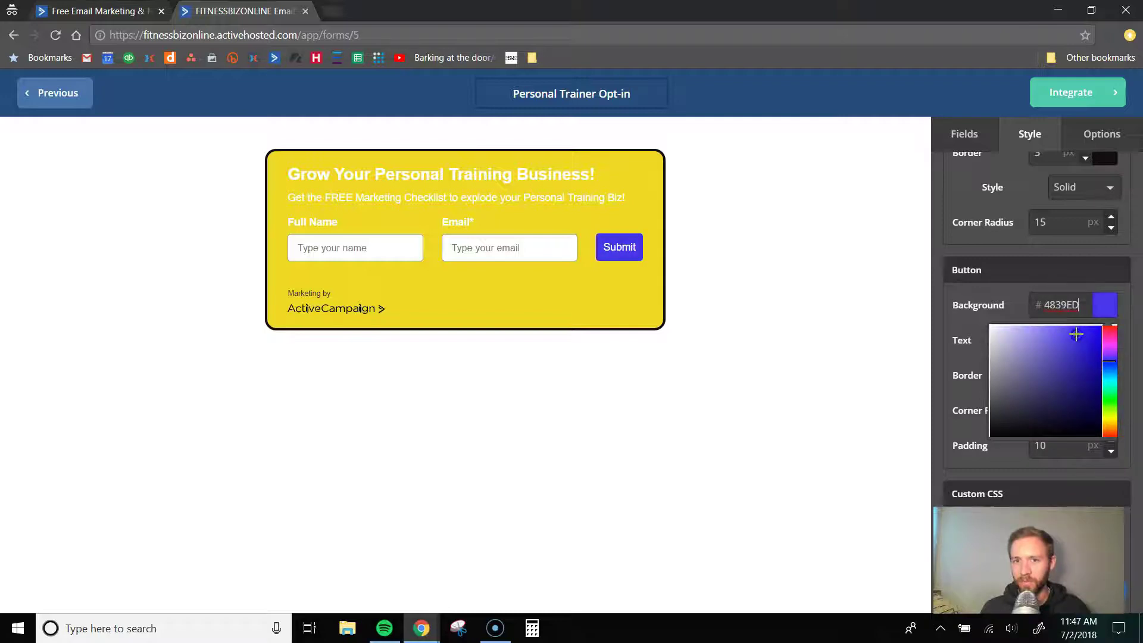
left_click(781, 356)
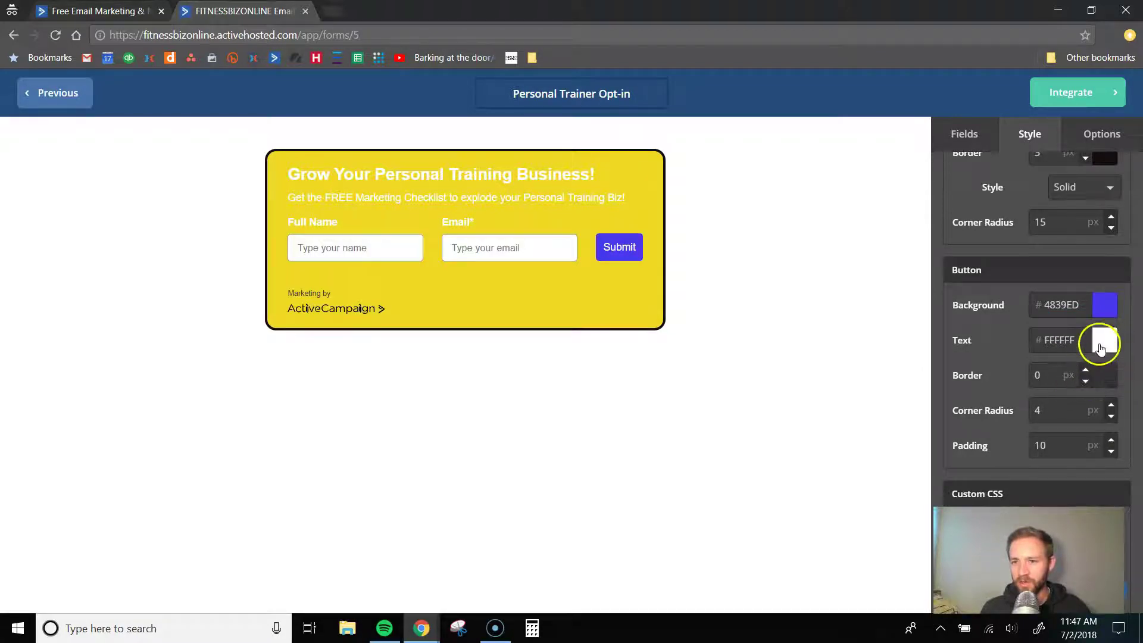
- Switch AC Branding off under Miscellaneous and show the form's Options
scroll(1088, 355, "up", 4)
scroll(1087, 353, "down", 5)
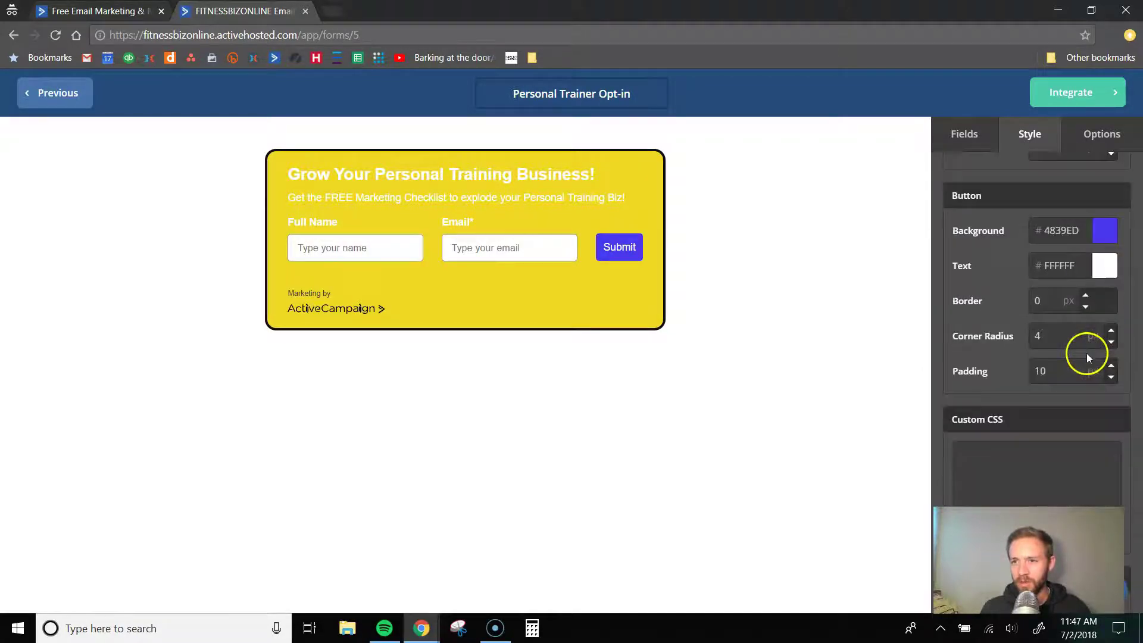
scroll(1086, 353, "up", 1)
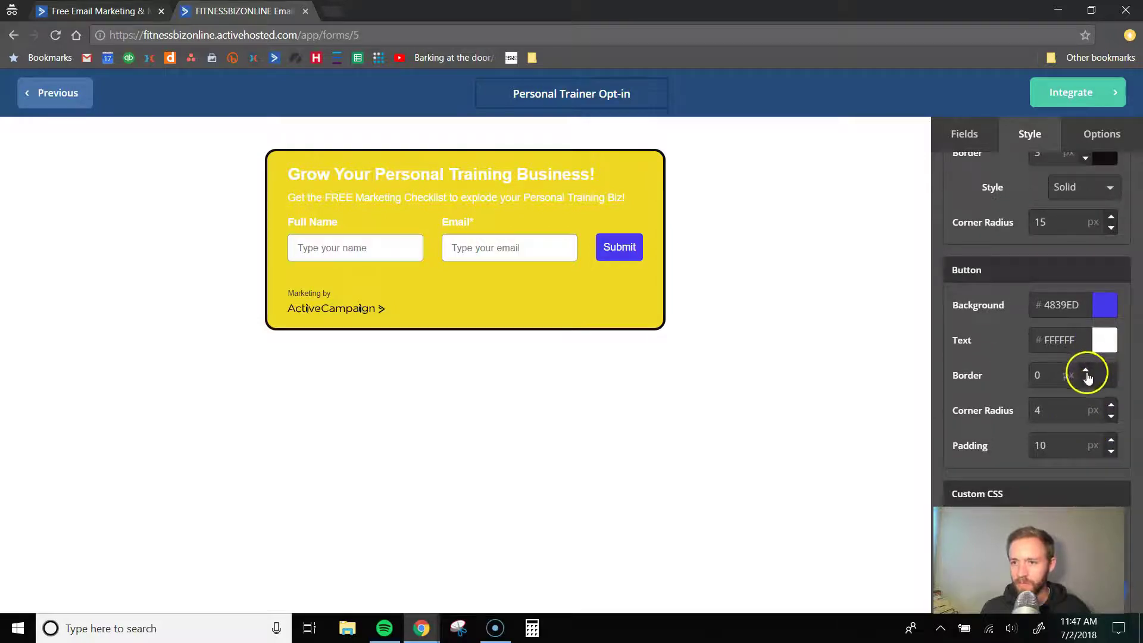
scroll(1089, 429, "down", 3)
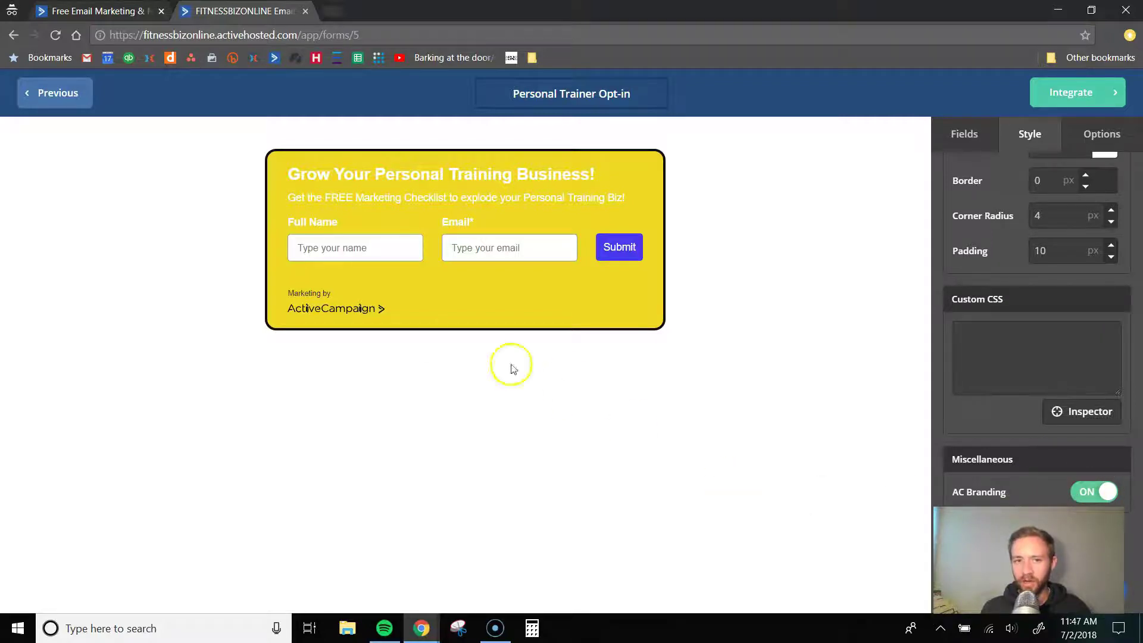
left_click(1096, 494)
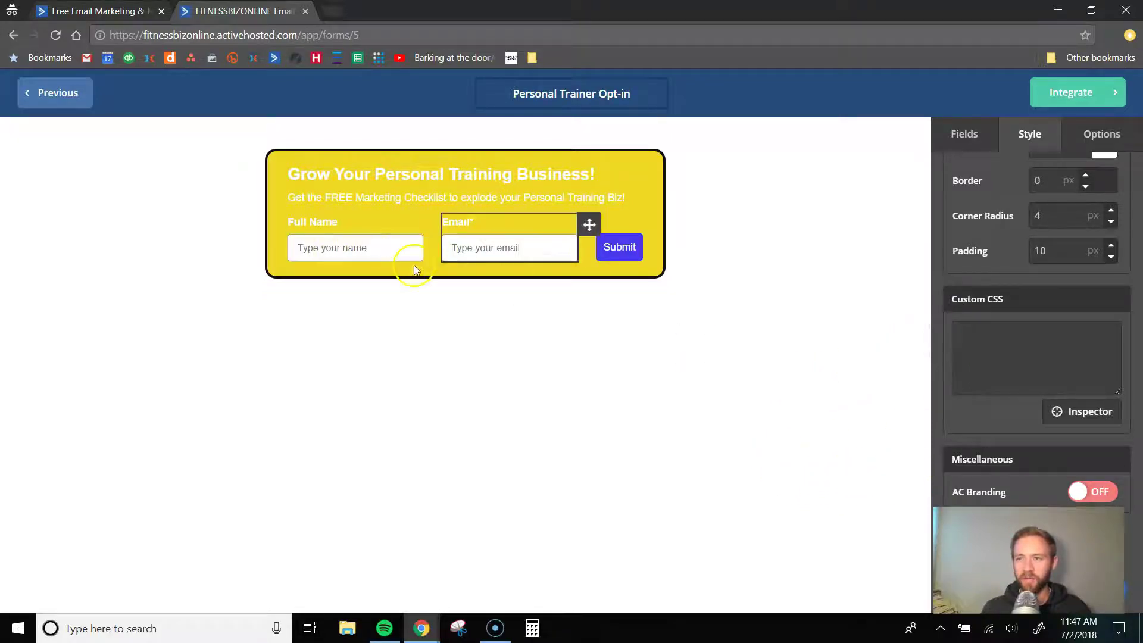
left_click(1099, 132)
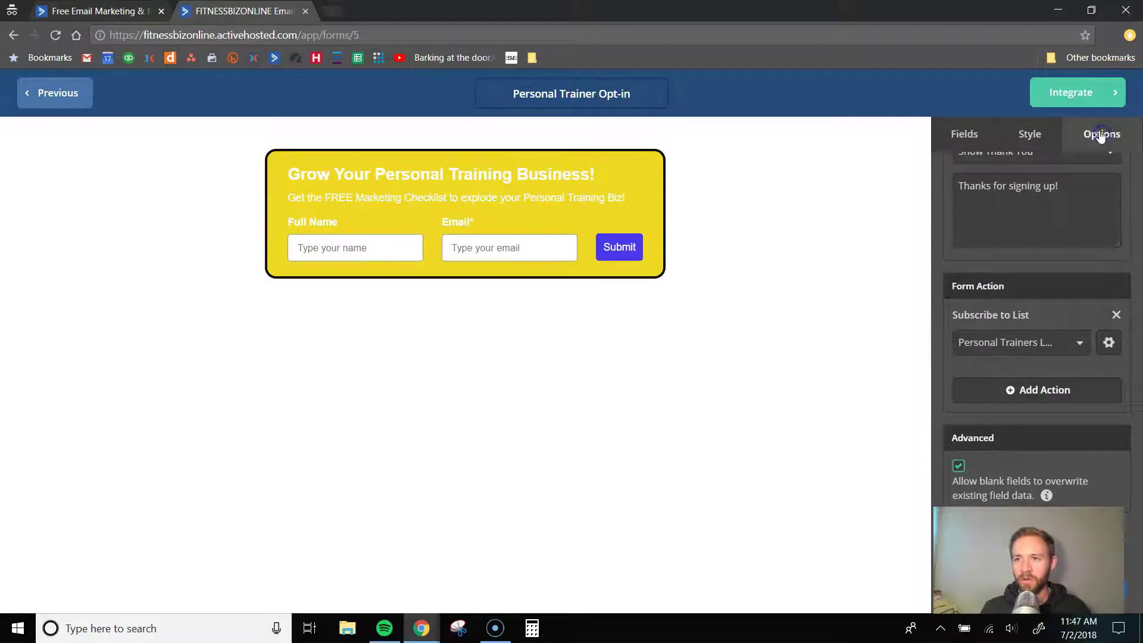
- Keep a thank-you message on submit, ending 'checklist should be arriving in your email inbox shortly.'
scroll(1072, 302, "up", 1)
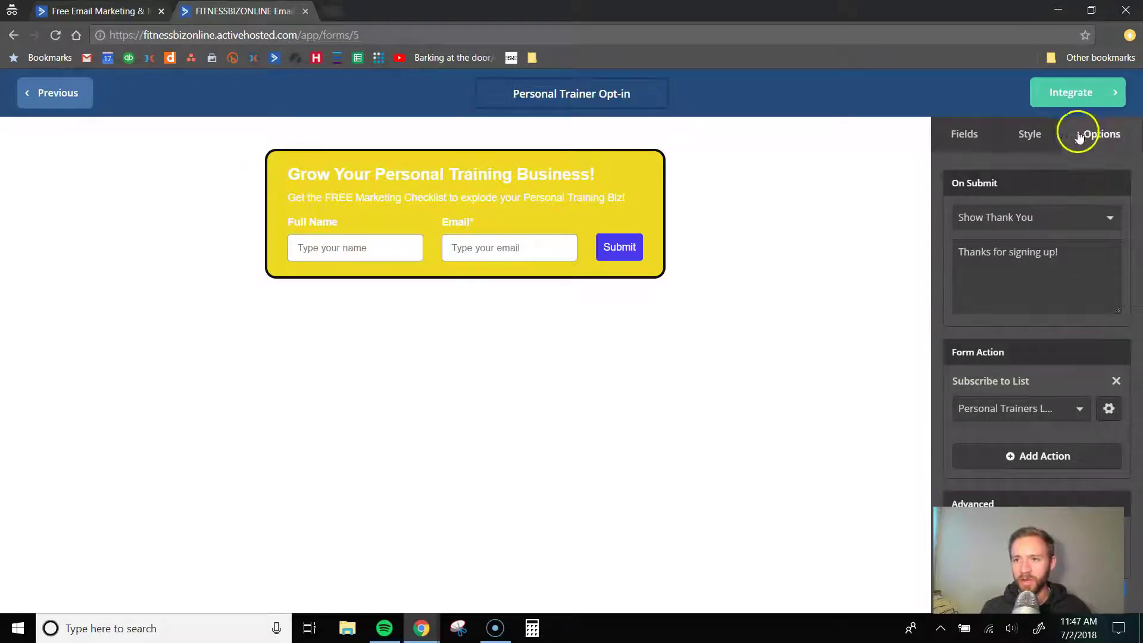
left_click(1003, 226)
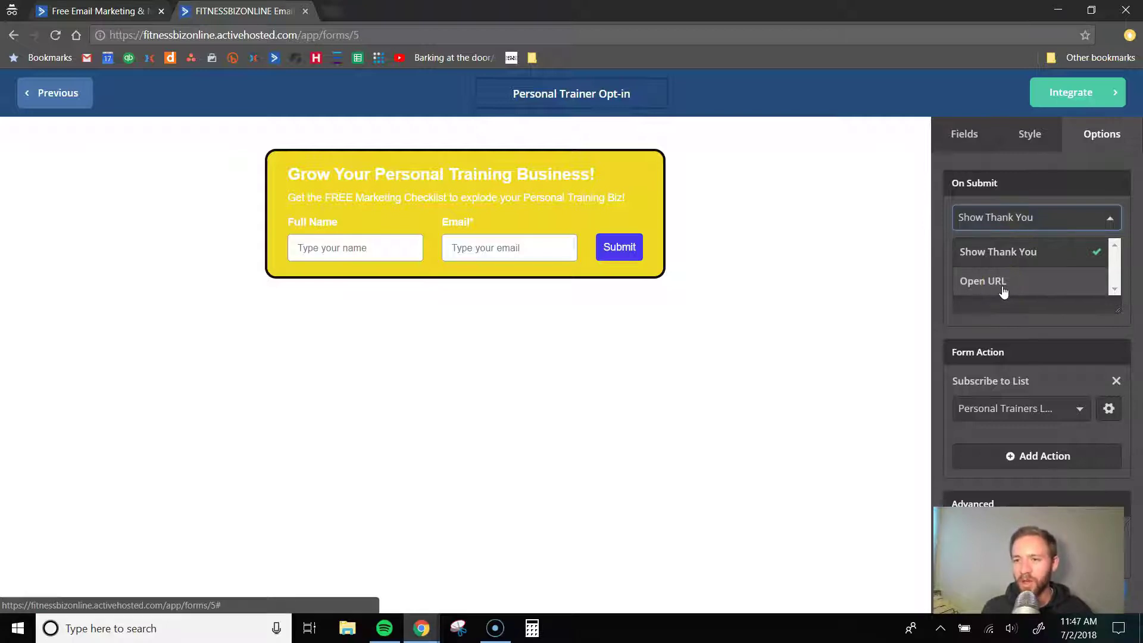
left_click(988, 262)
left_click(992, 259)
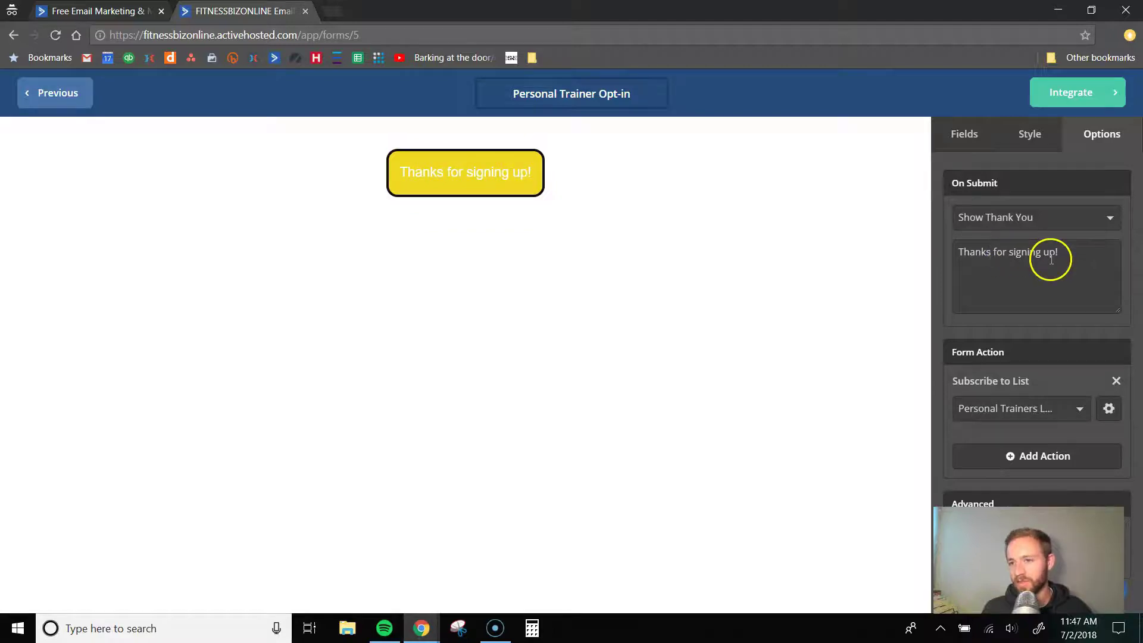
scroll(997, 326, "down", 1)
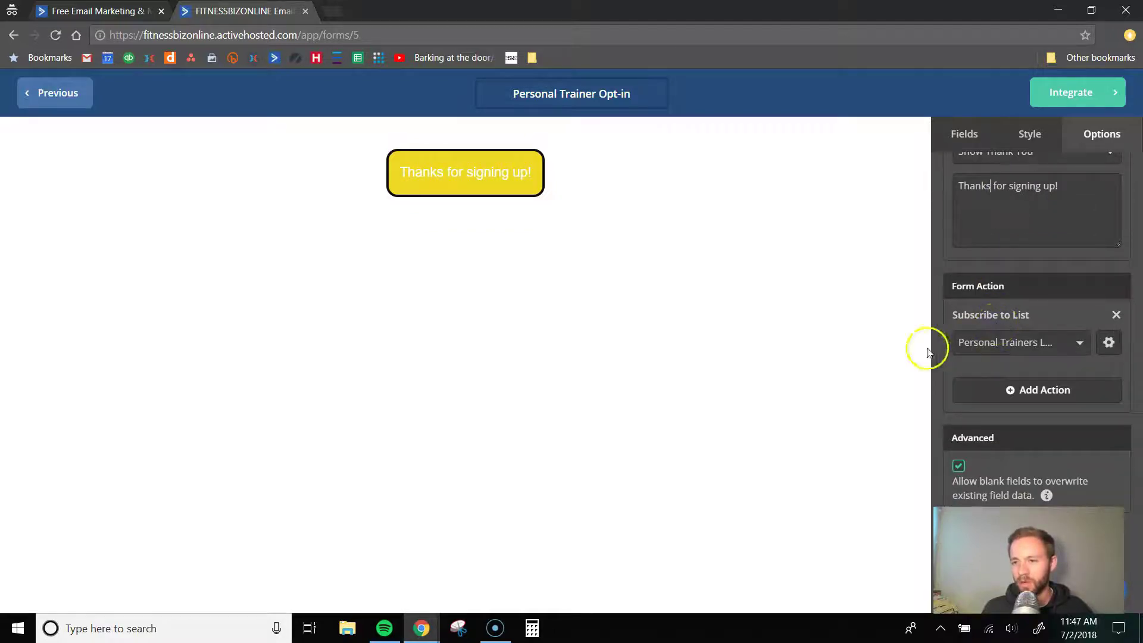
left_click(1056, 187)
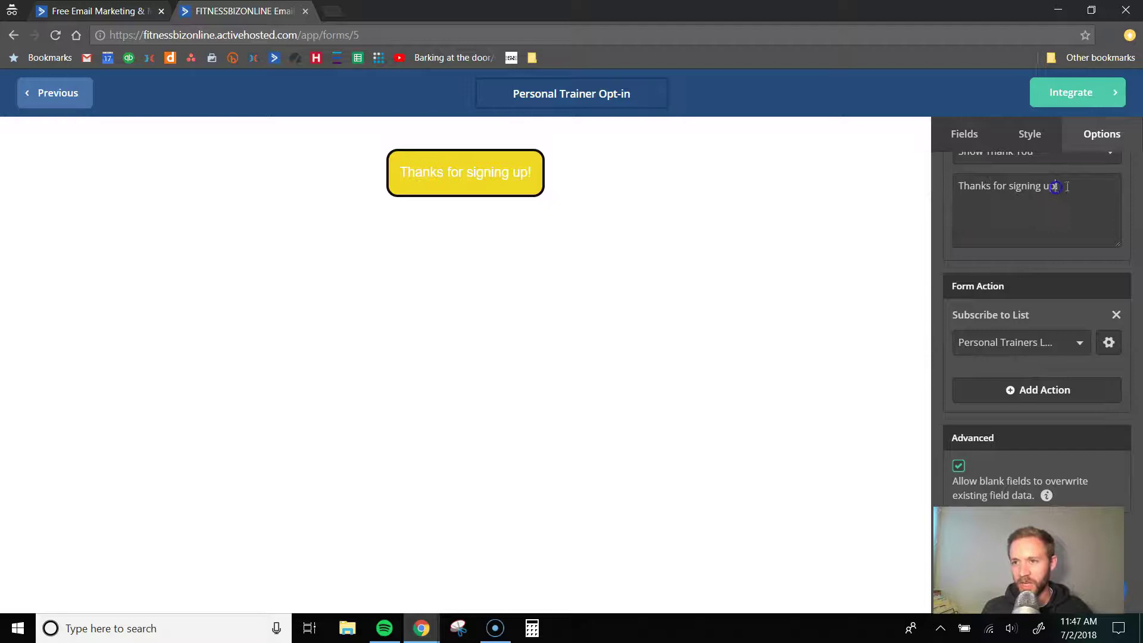
type("Your em")
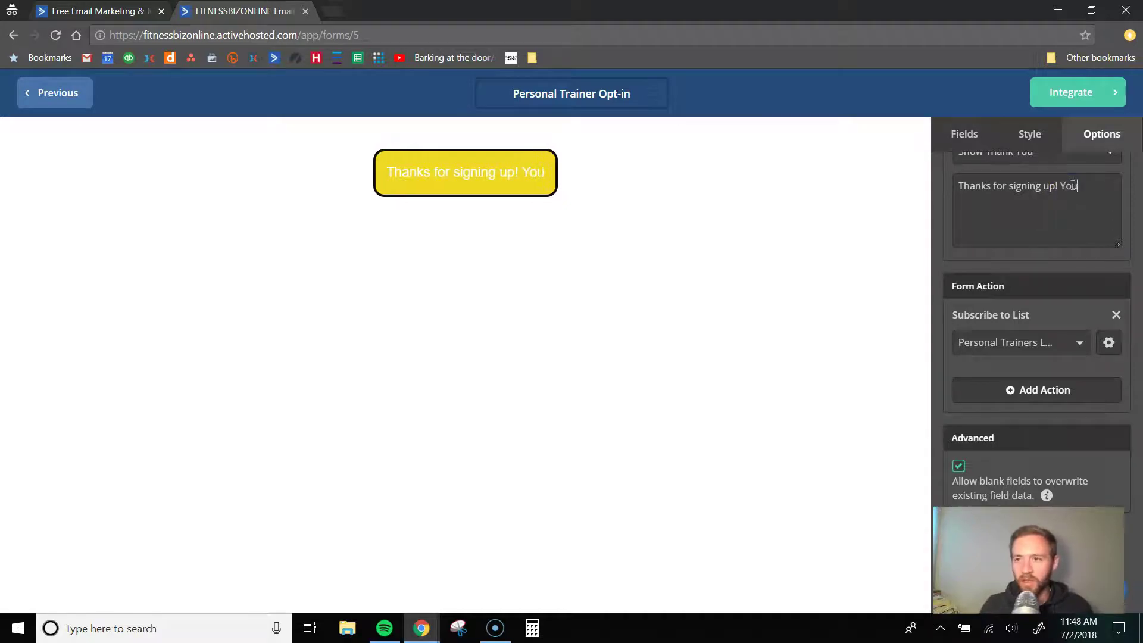
key("BackSpace")
key("BackSpace")
type("checklist")
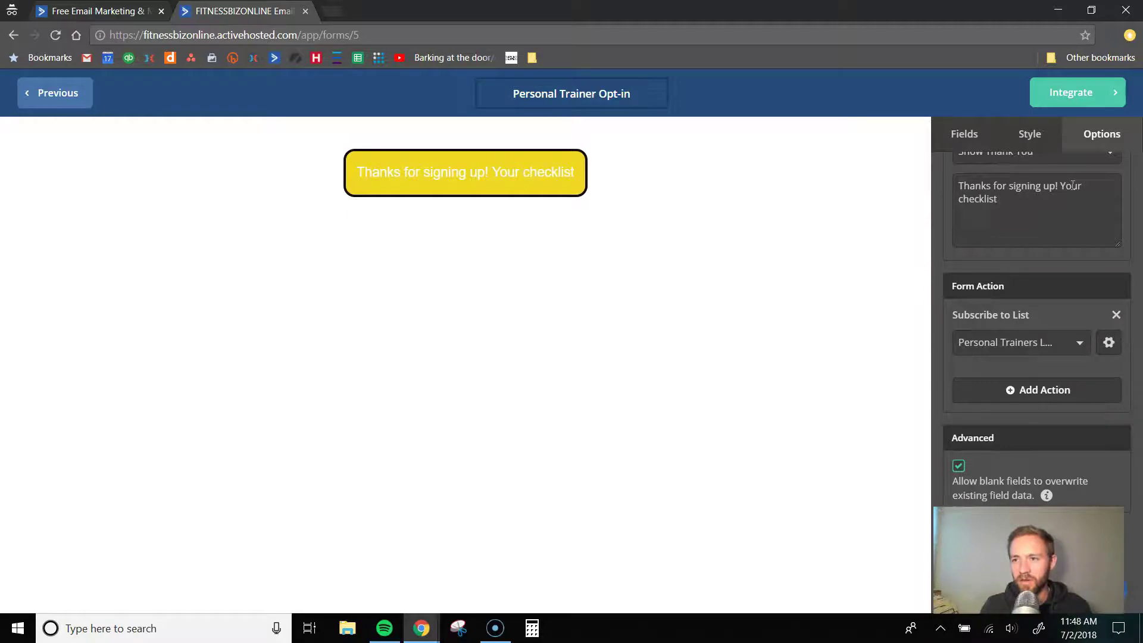
type(" sho")
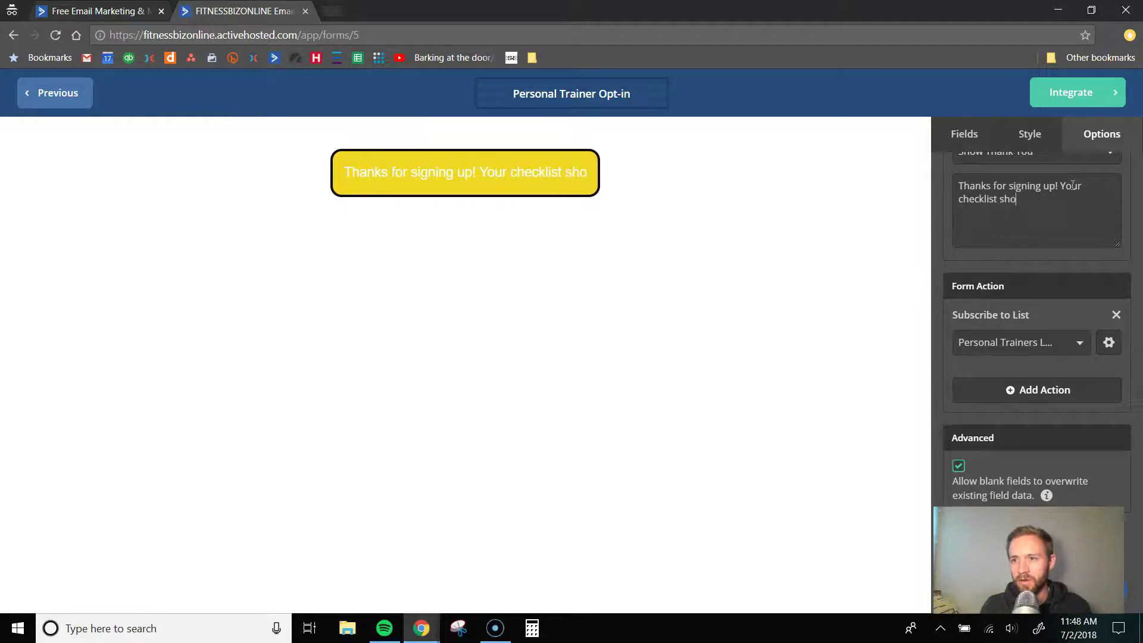
type("uld be")
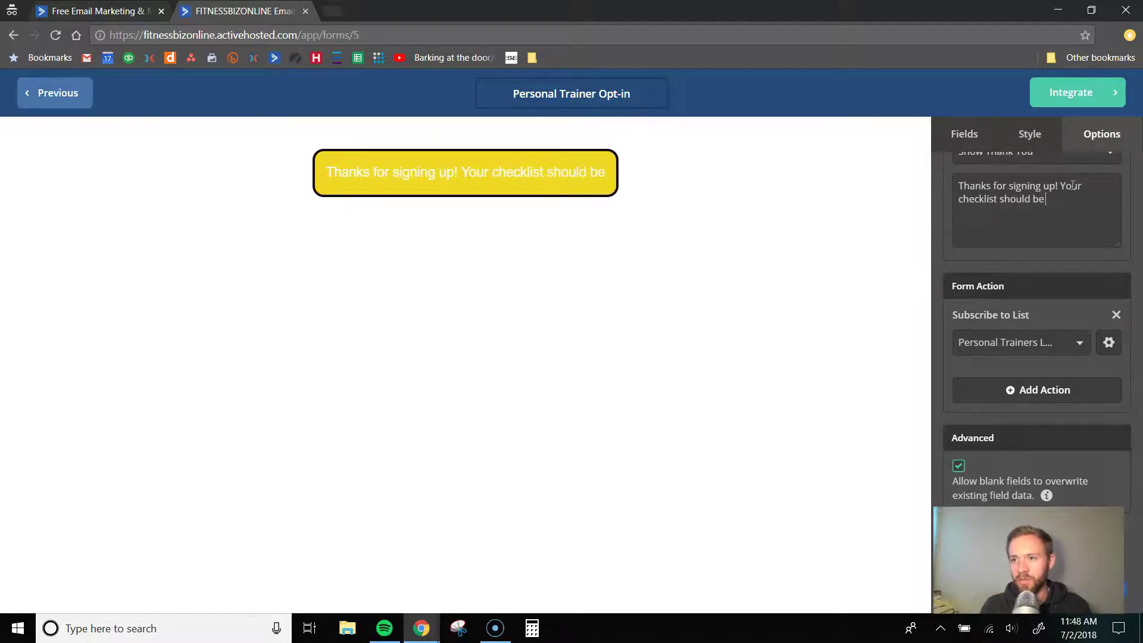
type(" arriving in your ema")
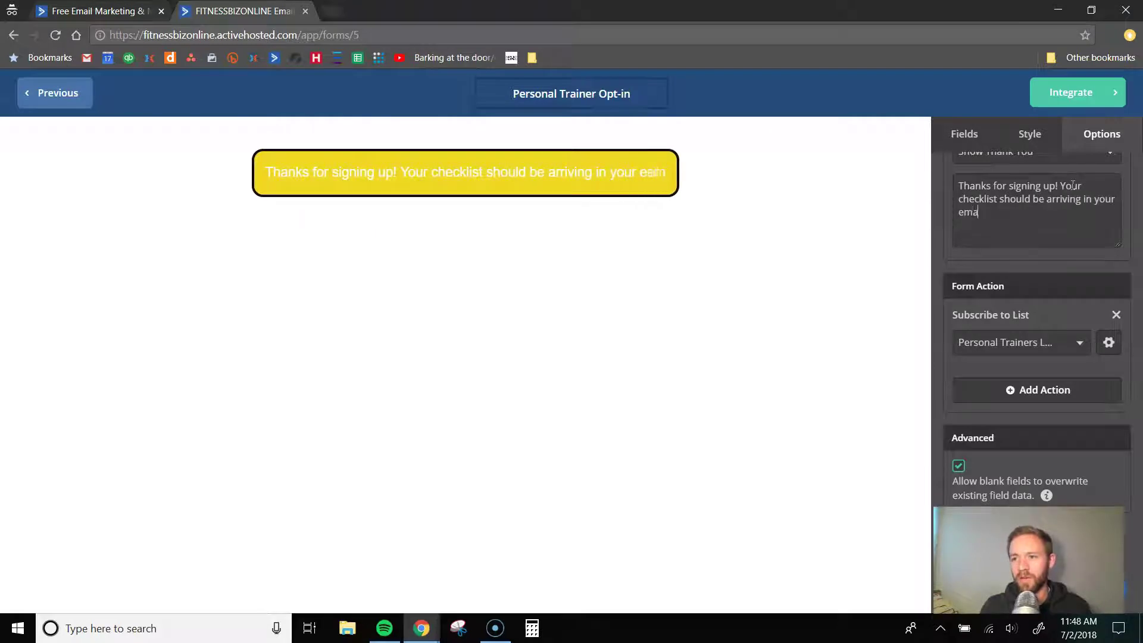
type("il inbox shortly.")
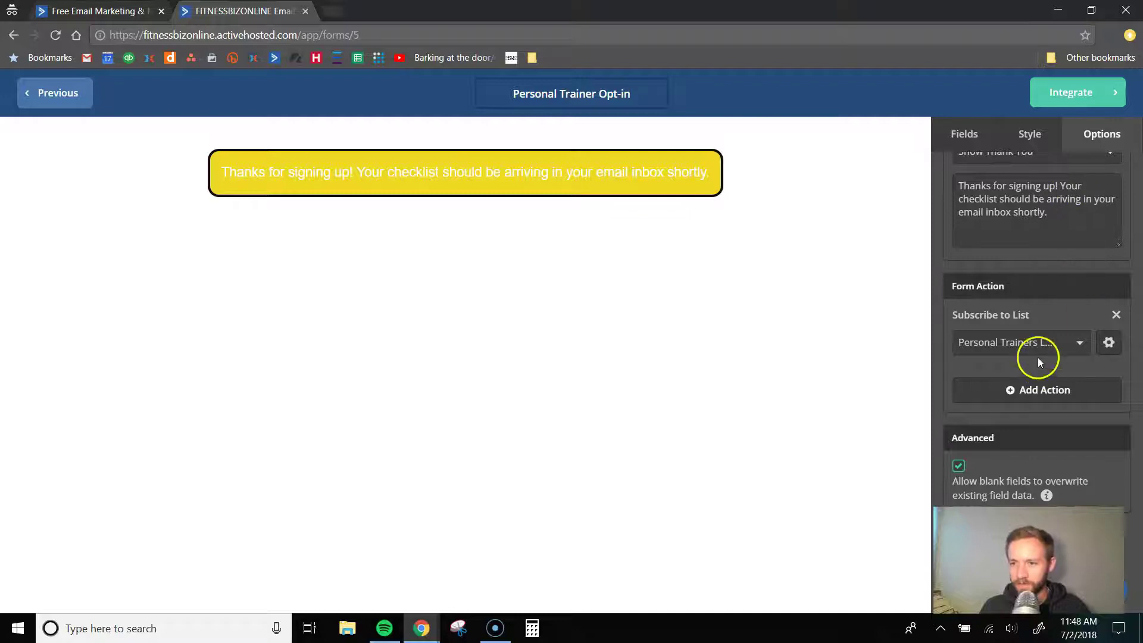
- Keep Personal Trainers List as the subscribe list and go to Integrate
left_click(1026, 344)
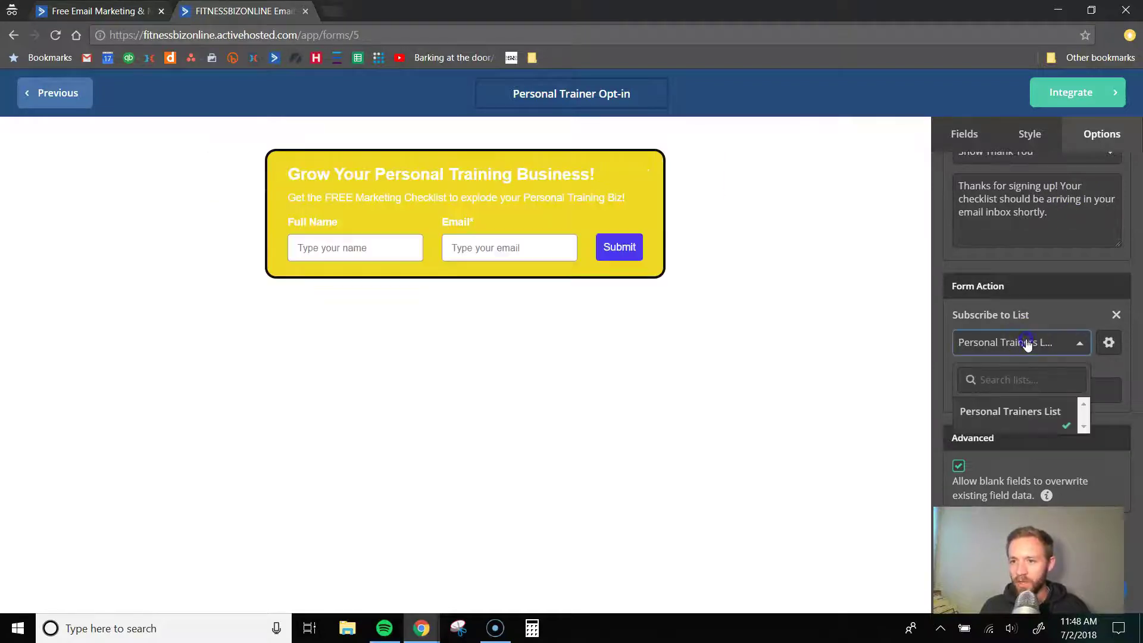
left_click(1017, 412)
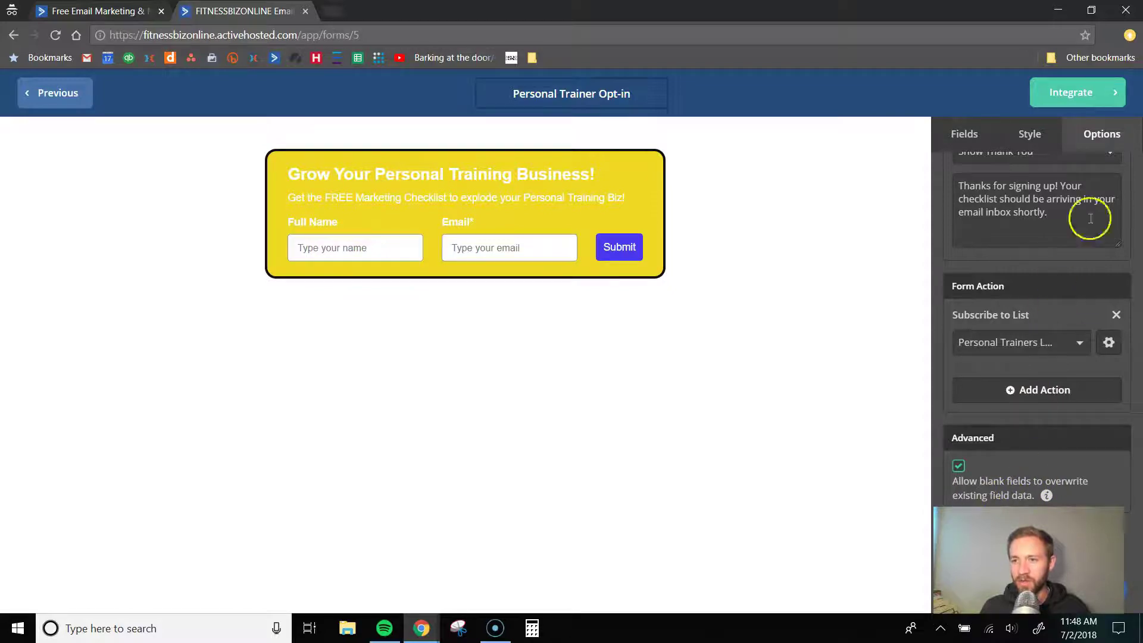
left_click(1080, 92)
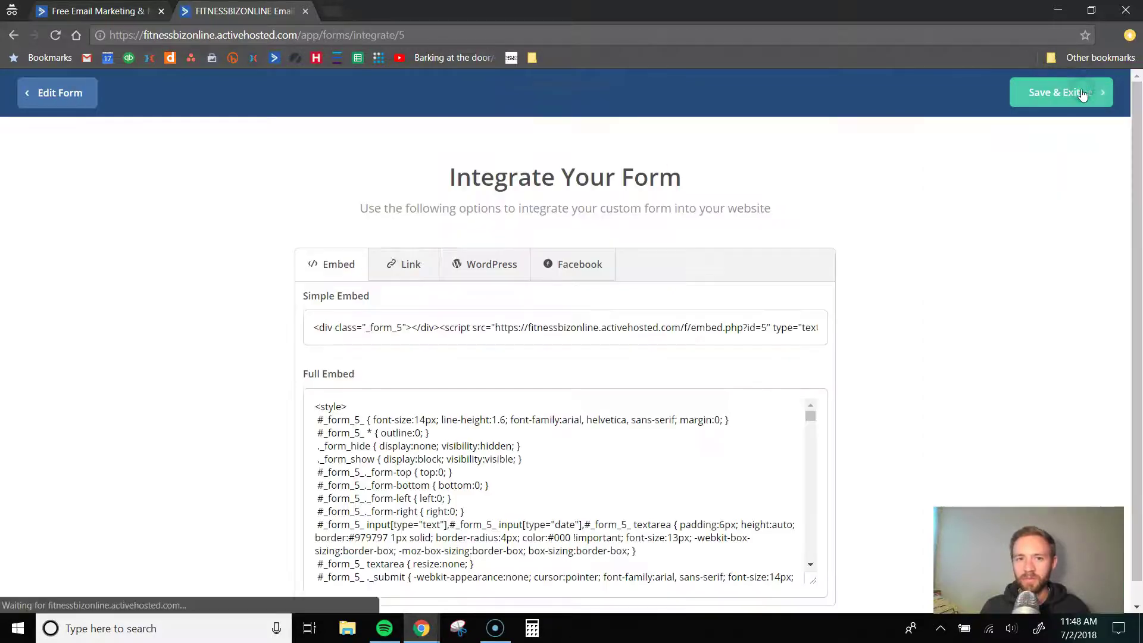
- Select the form's full embed code
scroll(624, 306, "down", 1)
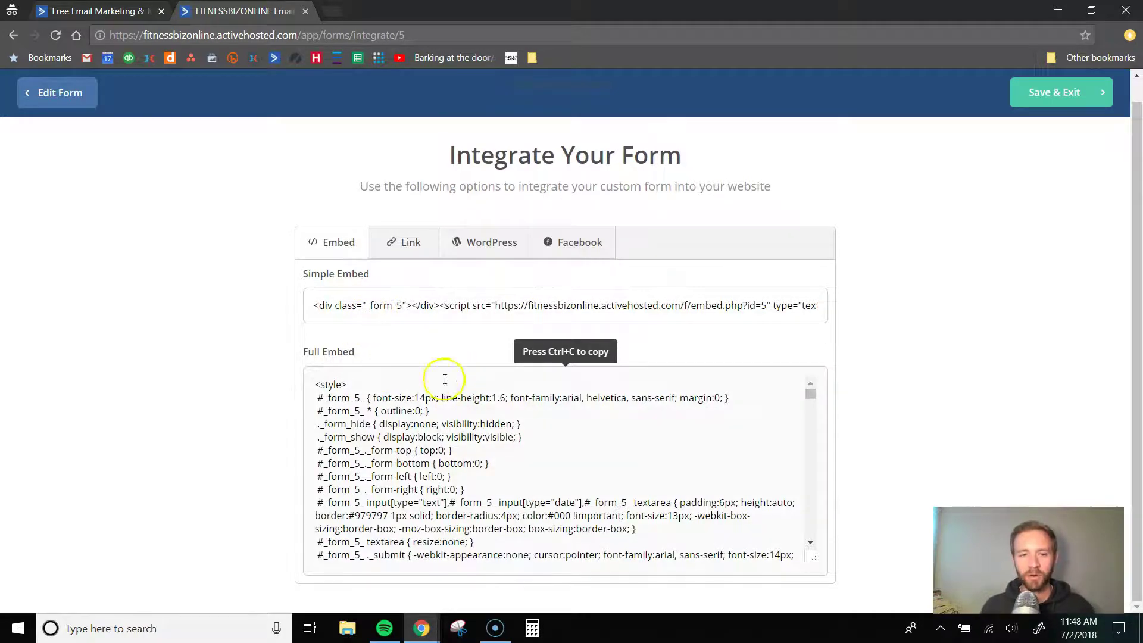
scroll(394, 381, "down", 2)
left_click(402, 416)
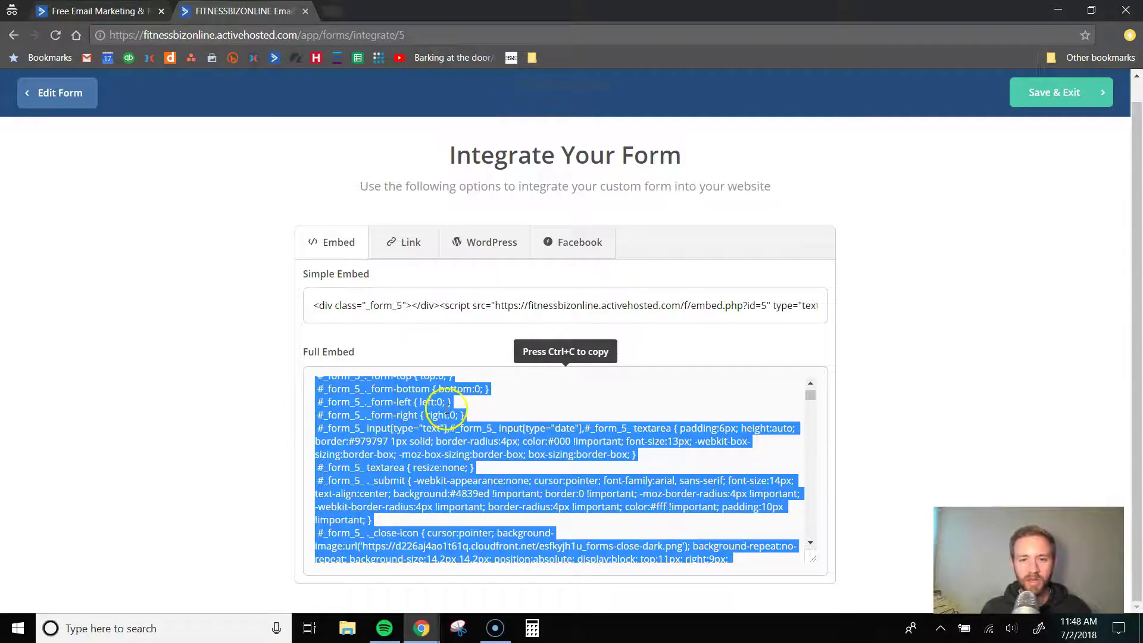
scroll(417, 411, "down", 8)
scroll(393, 434, "down", 10)
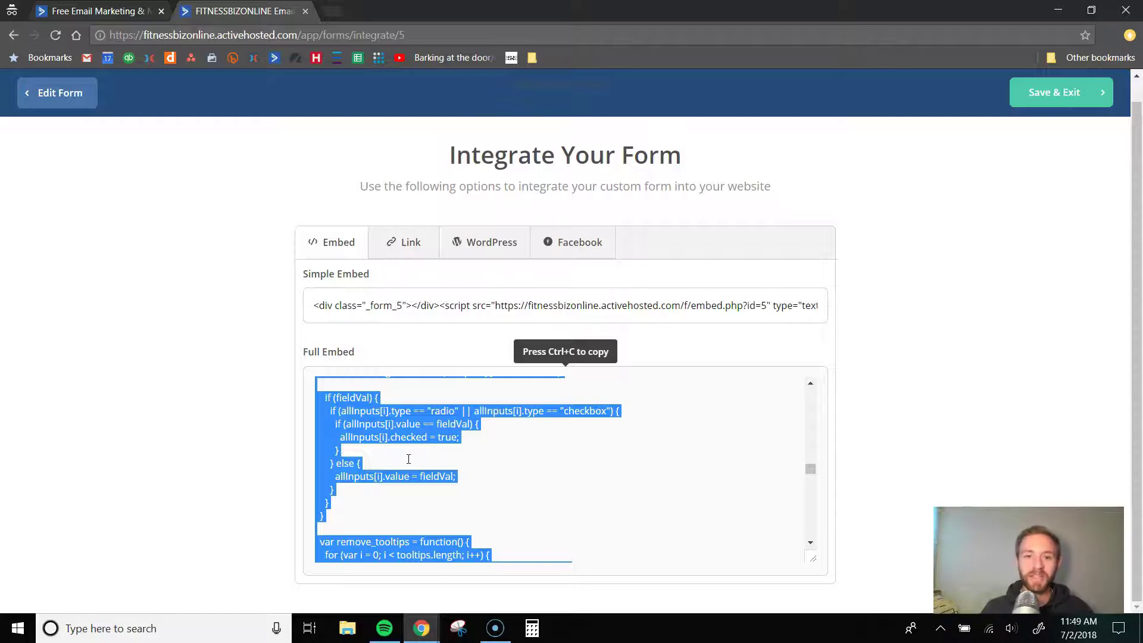
scroll(357, 440, "down", 5)
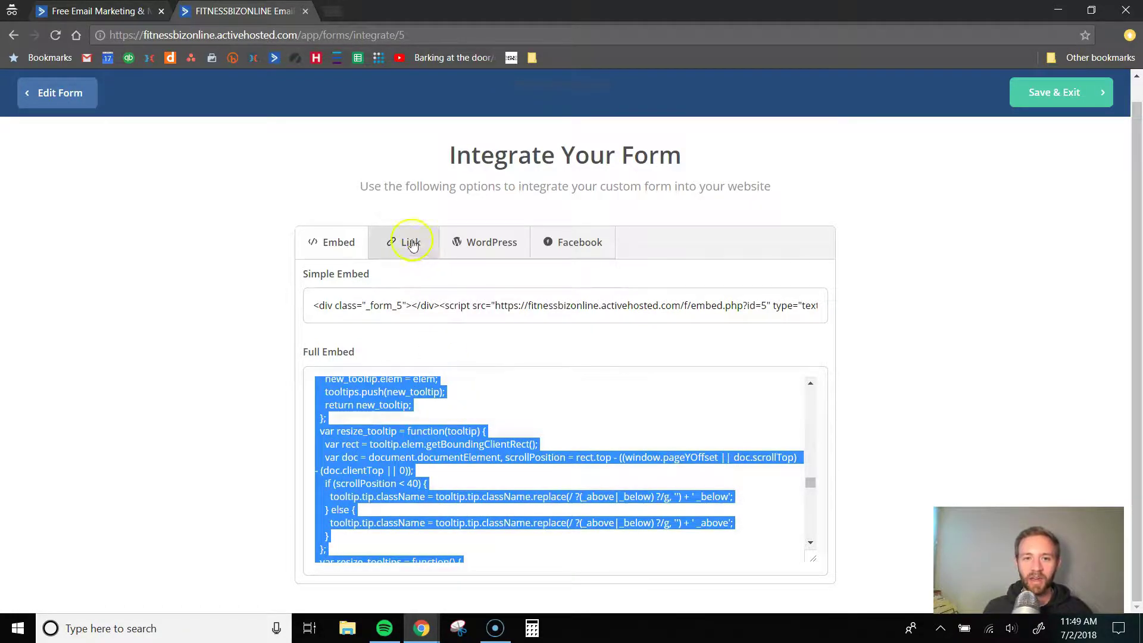
- Browse the Facebook and WordPress integration options
left_click(565, 242)
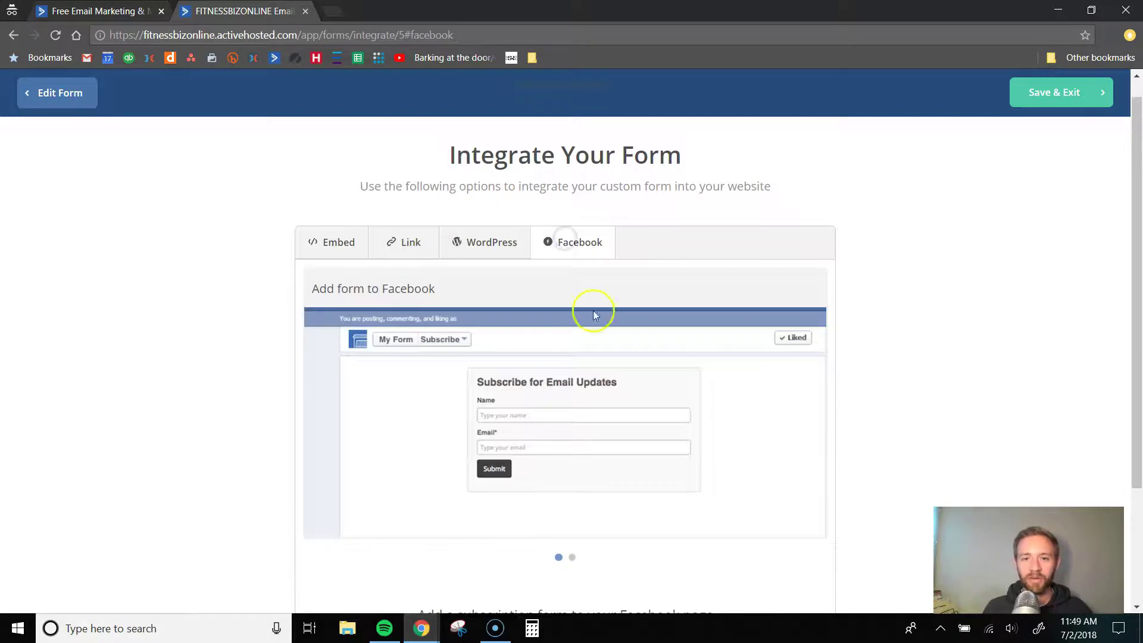
scroll(581, 447, "down", 3)
scroll(582, 456, "up", 3)
scroll(572, 506, "down", 3)
scroll(595, 476, "up", 3)
left_click(494, 265)
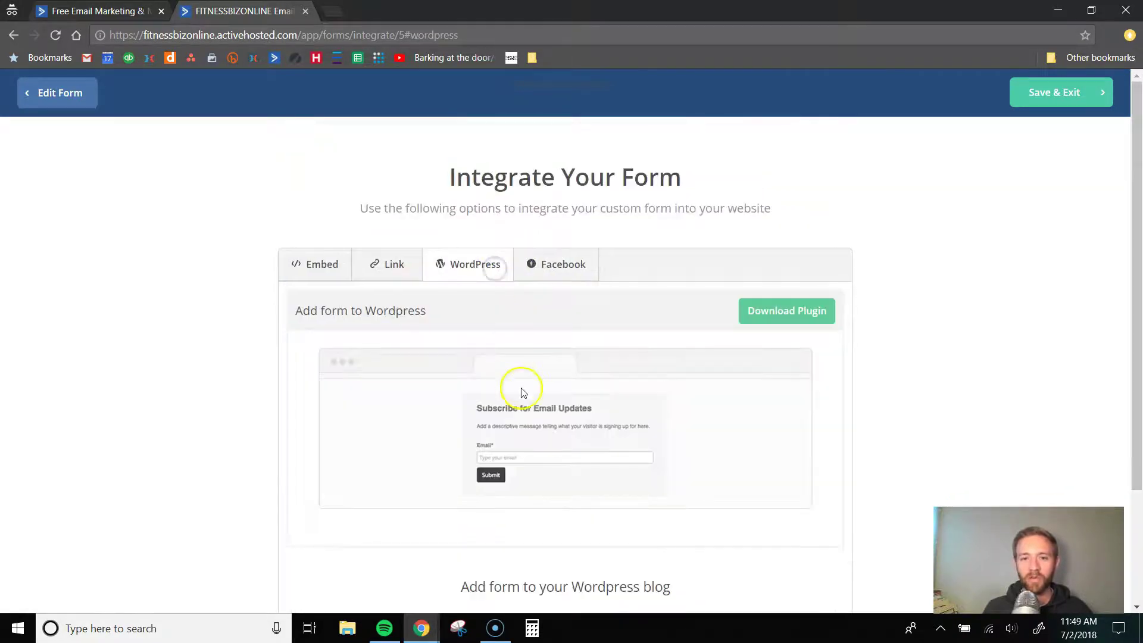
scroll(535, 417, "down", 3)
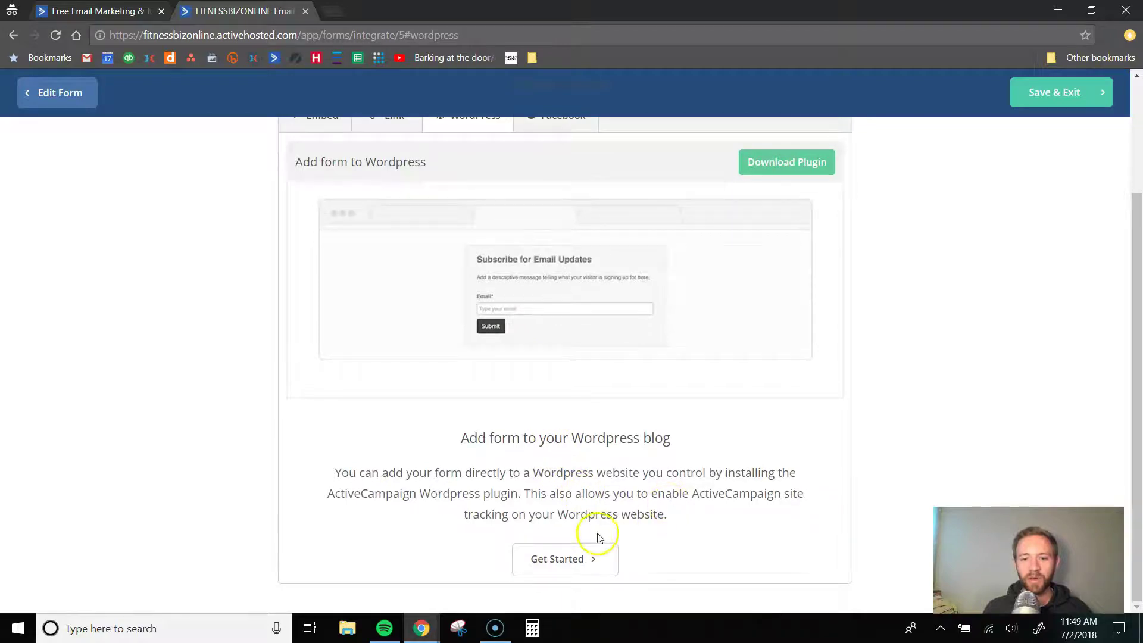
scroll(595, 512, "up", 3)
- Select the form's shareable link and open a new browser tab
left_click(385, 263)
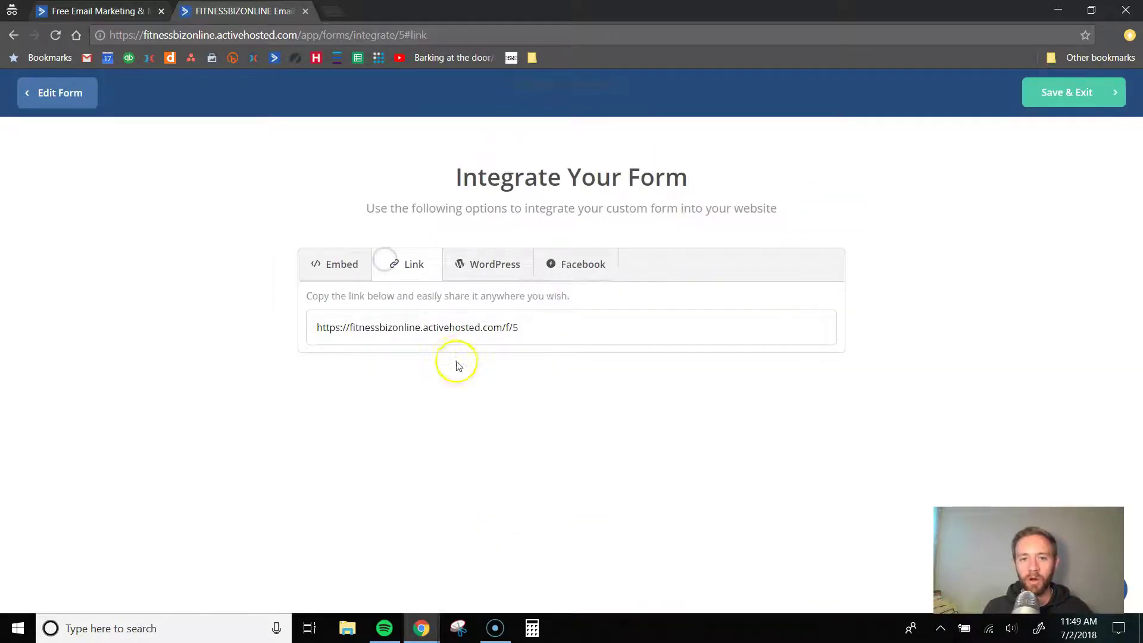
left_click(426, 329)
key("ctrl+c")
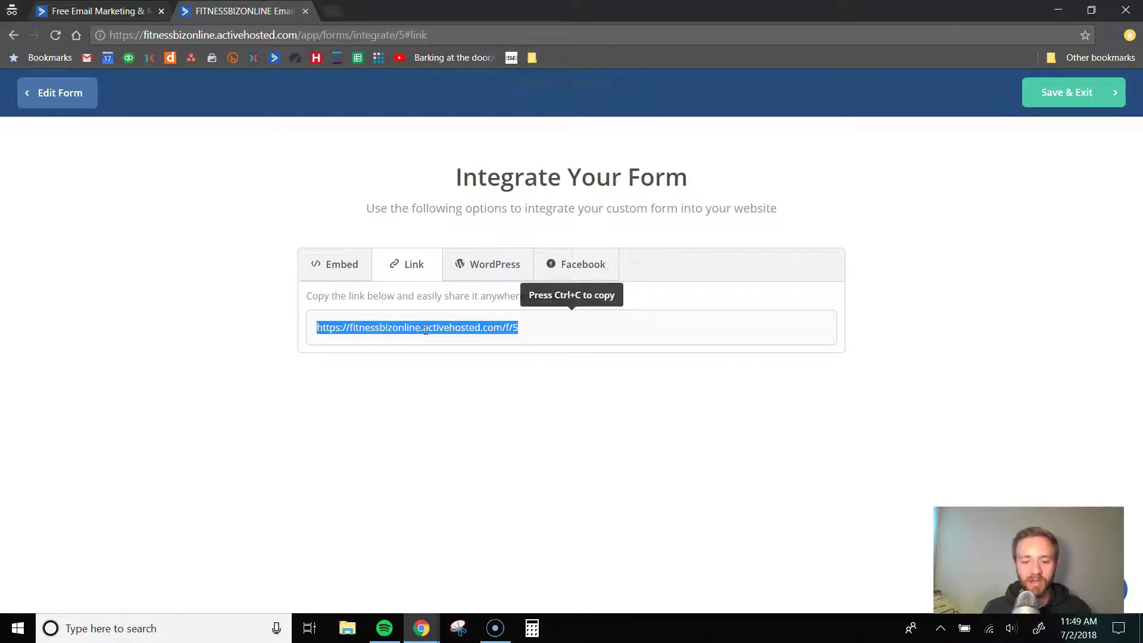
left_click(332, 11)
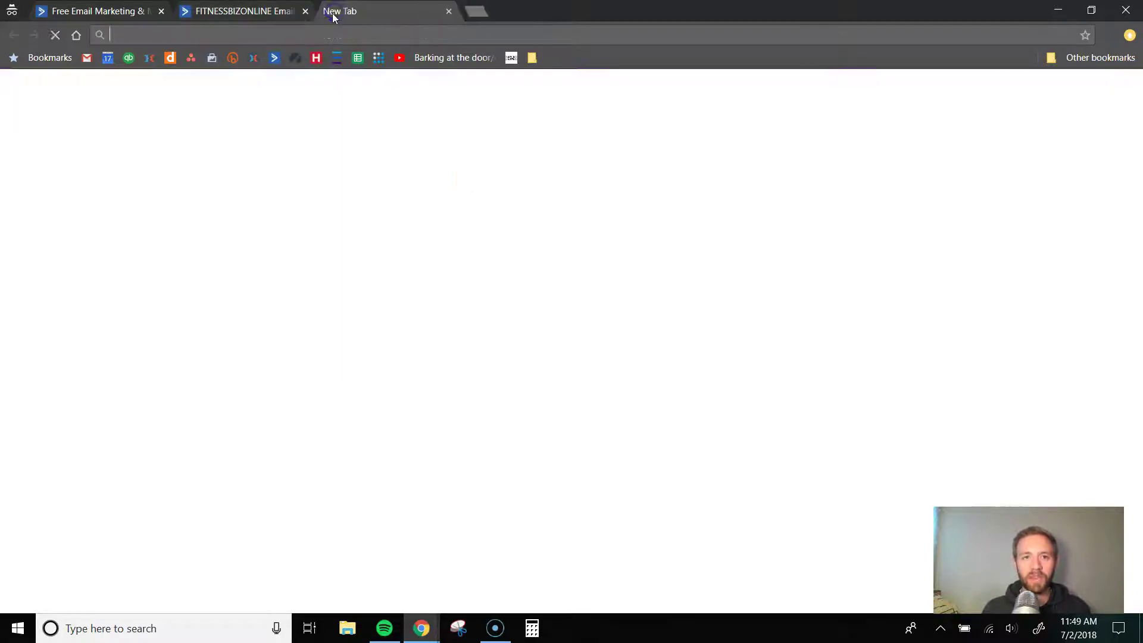
- Load the copied form link in the new tab, try the live form, then return to Integrate
key("ctrl+v")
key("Return")
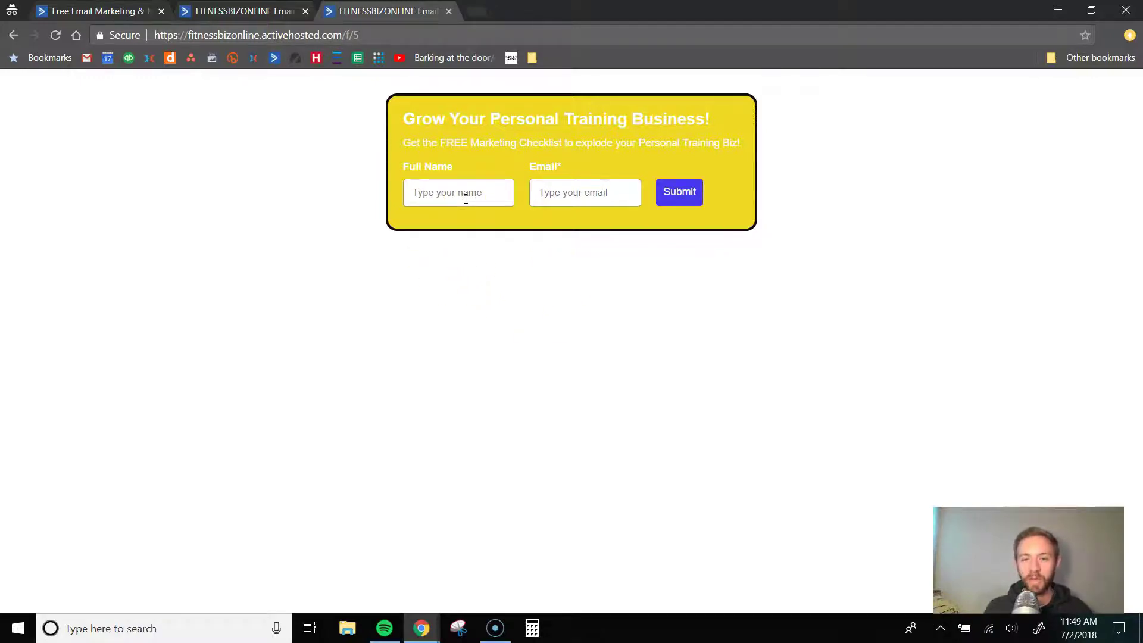
left_click(623, 197)
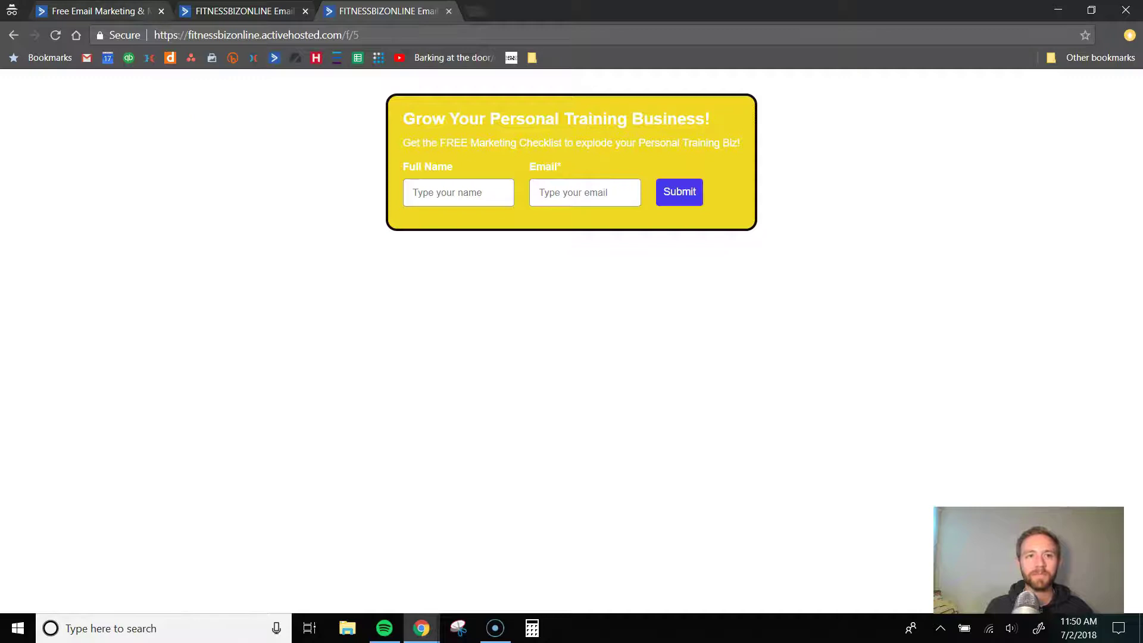
left_click(197, 11)
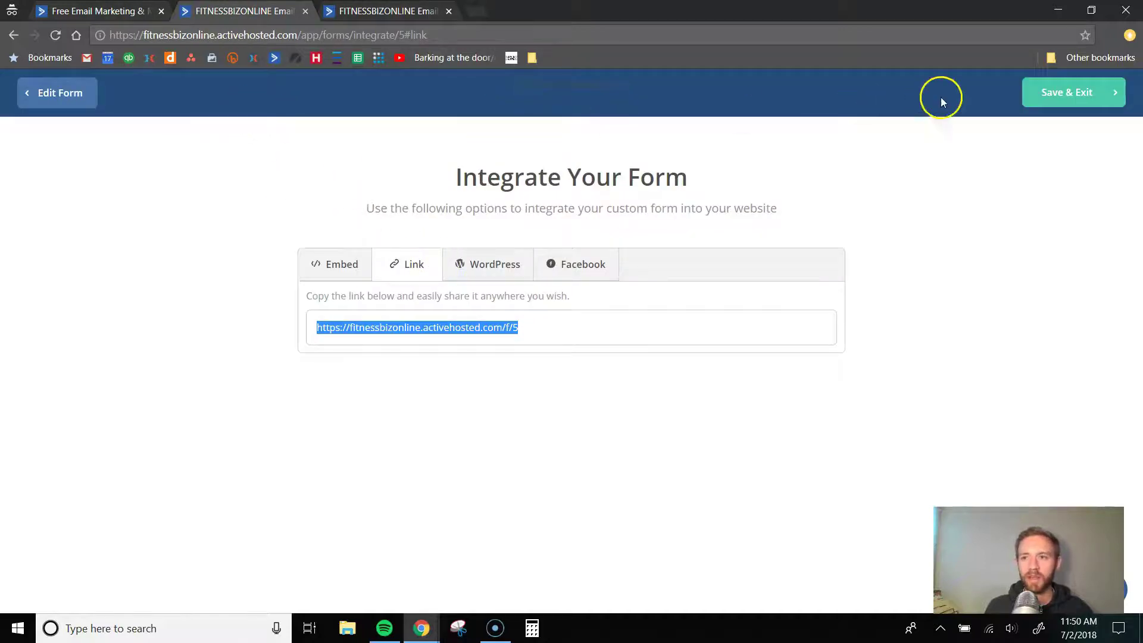
- Save and exit the form builder, go to the dashboard, then switch to the live form tab
left_click(1062, 96)
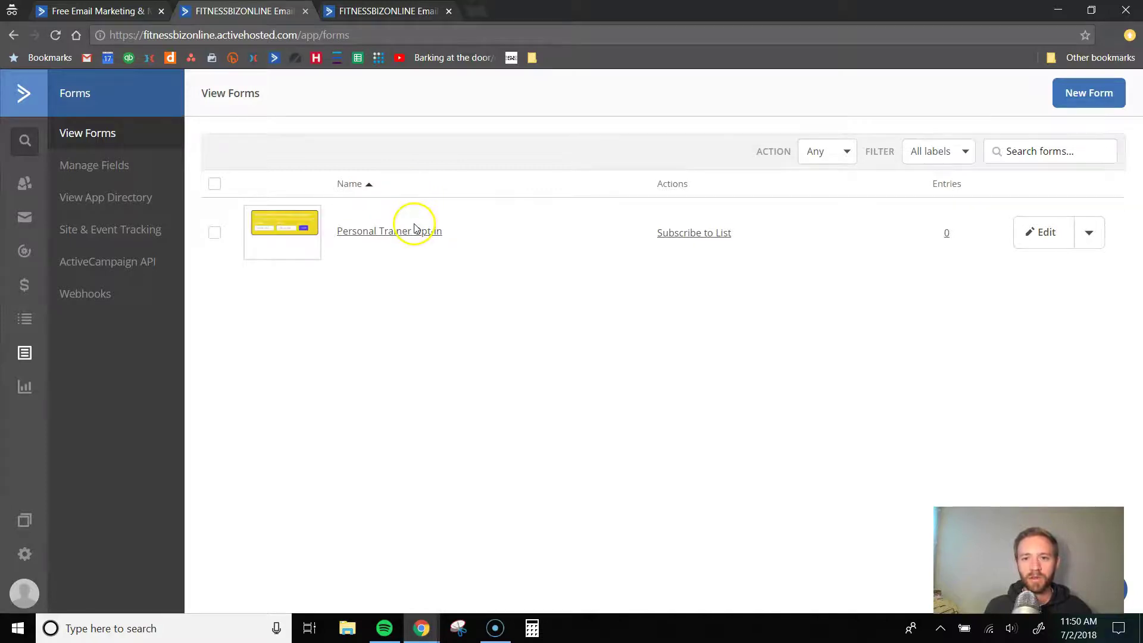
left_click(28, 95)
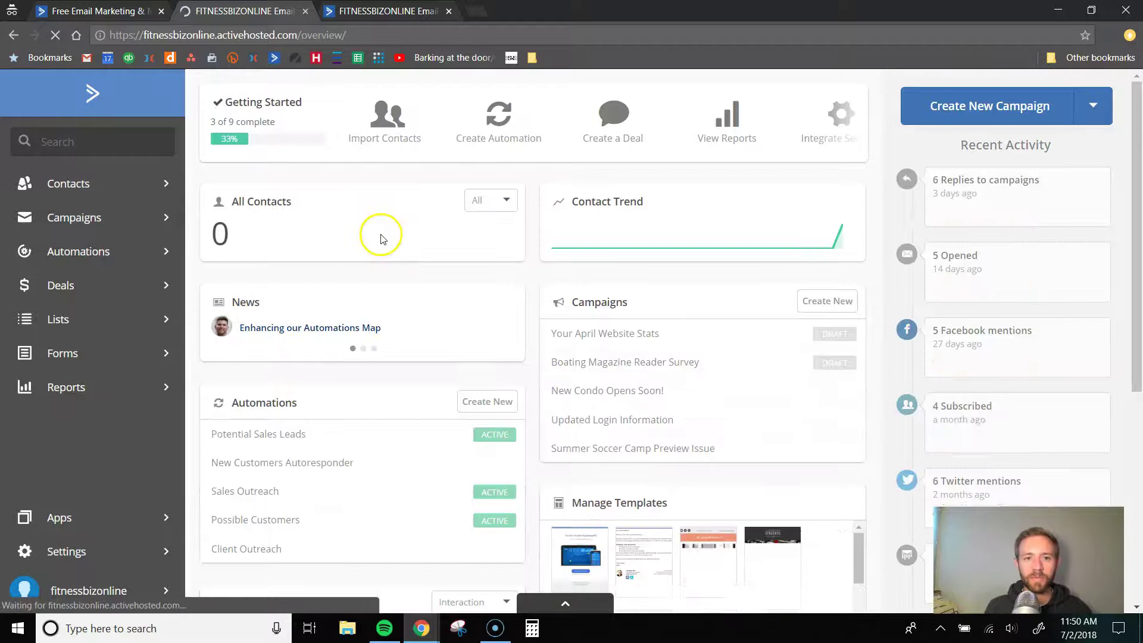
left_click(441, 8)
- Submit a test signup with a full name and suggested email, then return to the dashboard tab
left_click(443, 192)
type("Eric Evenstad")
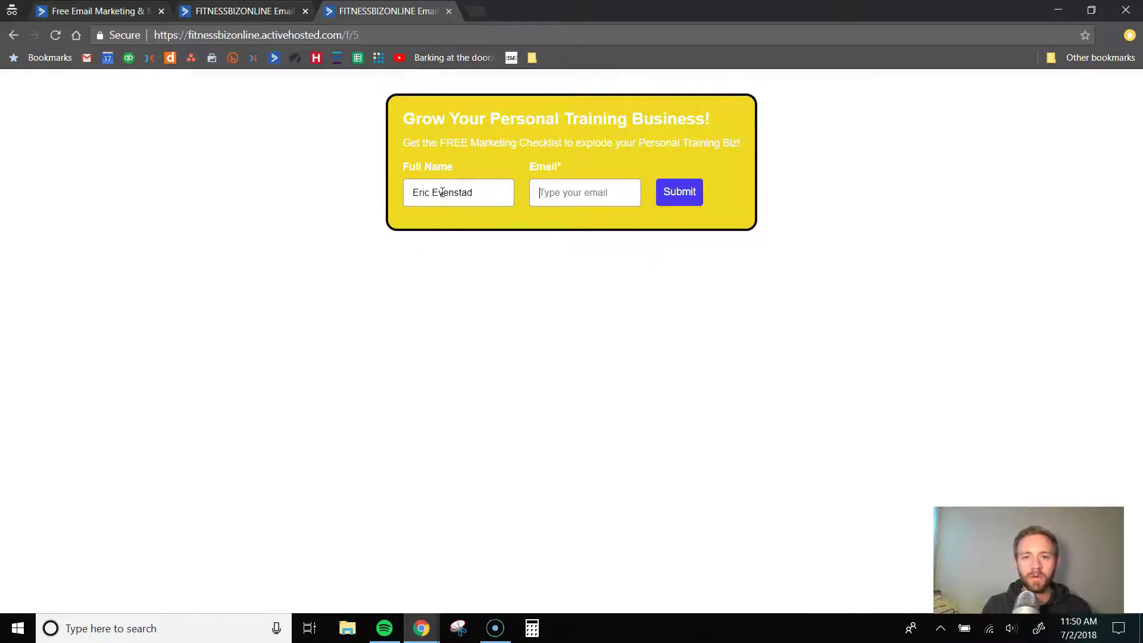
type("eric")
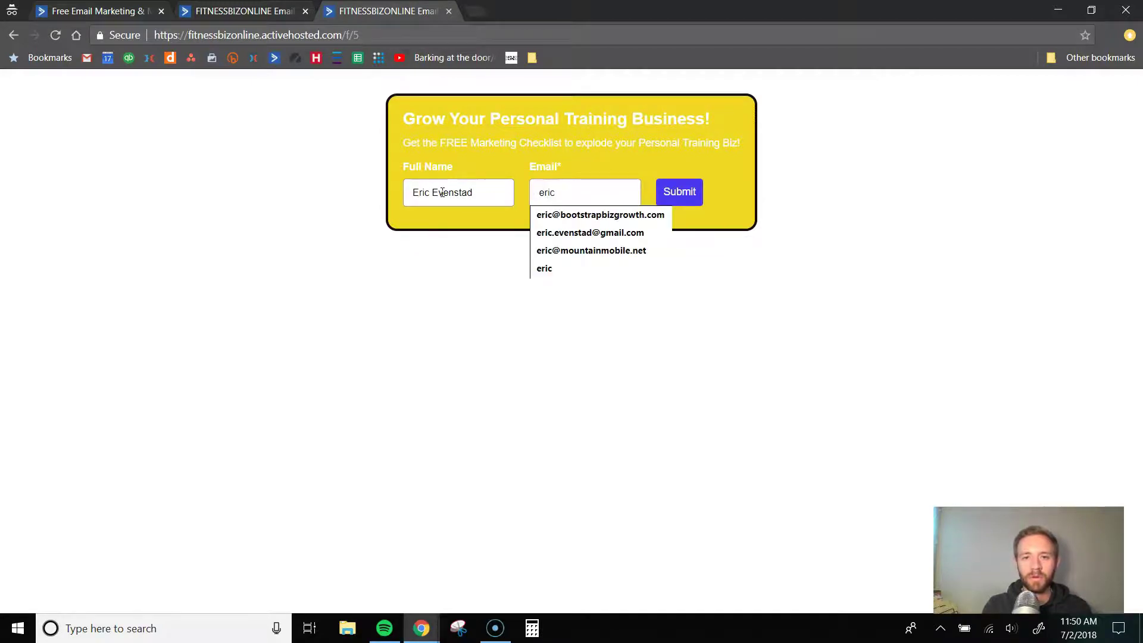
key("Down")
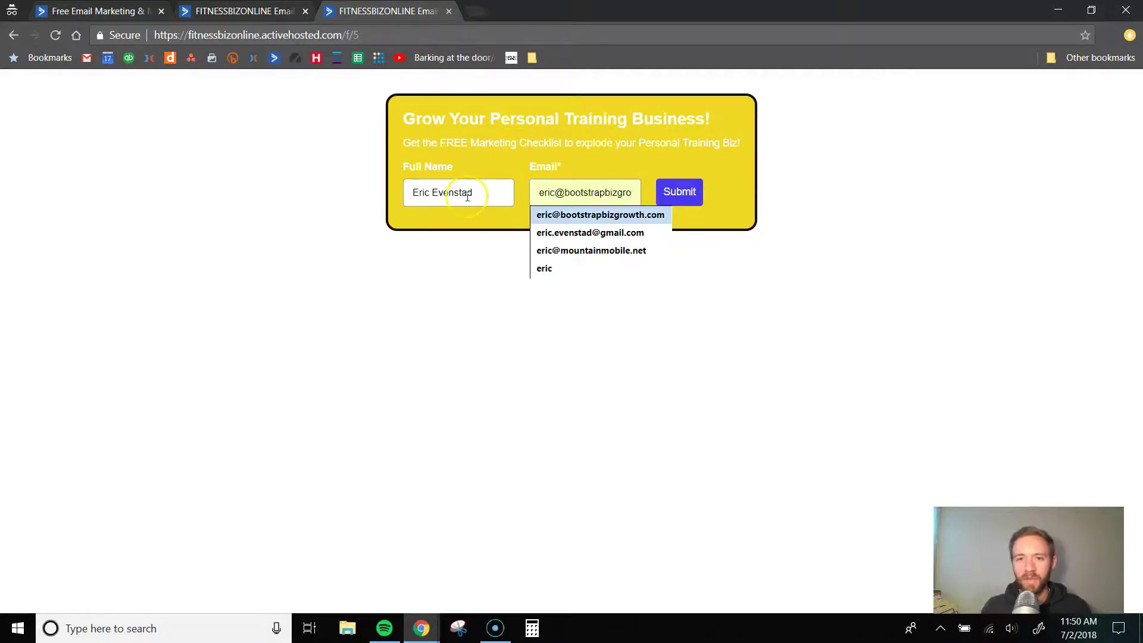
left_click(636, 216)
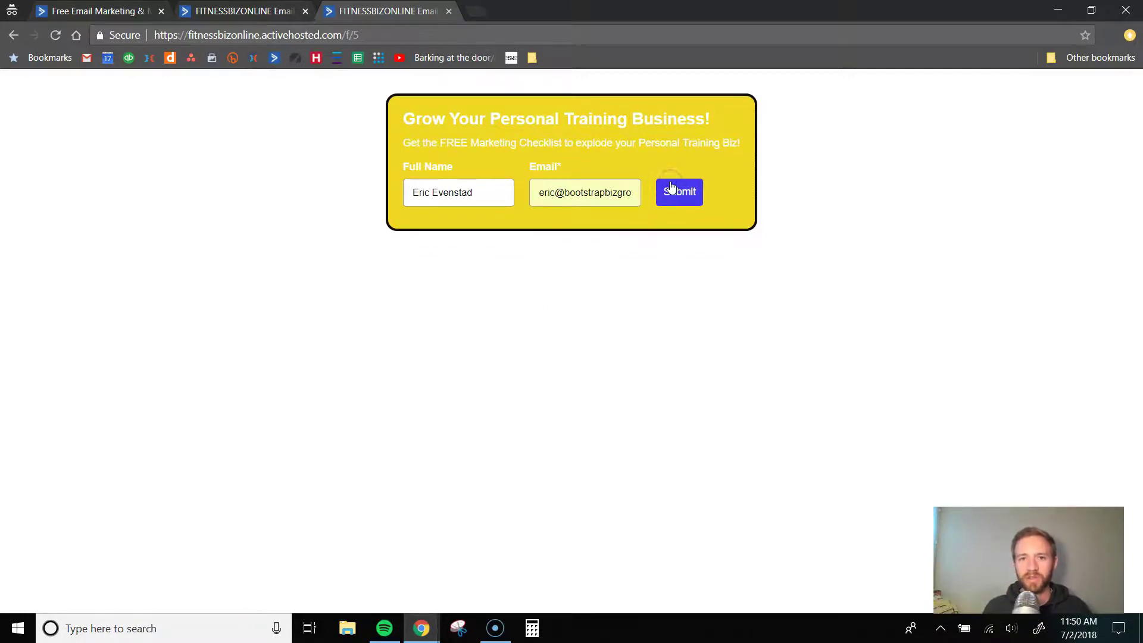
left_click(678, 193)
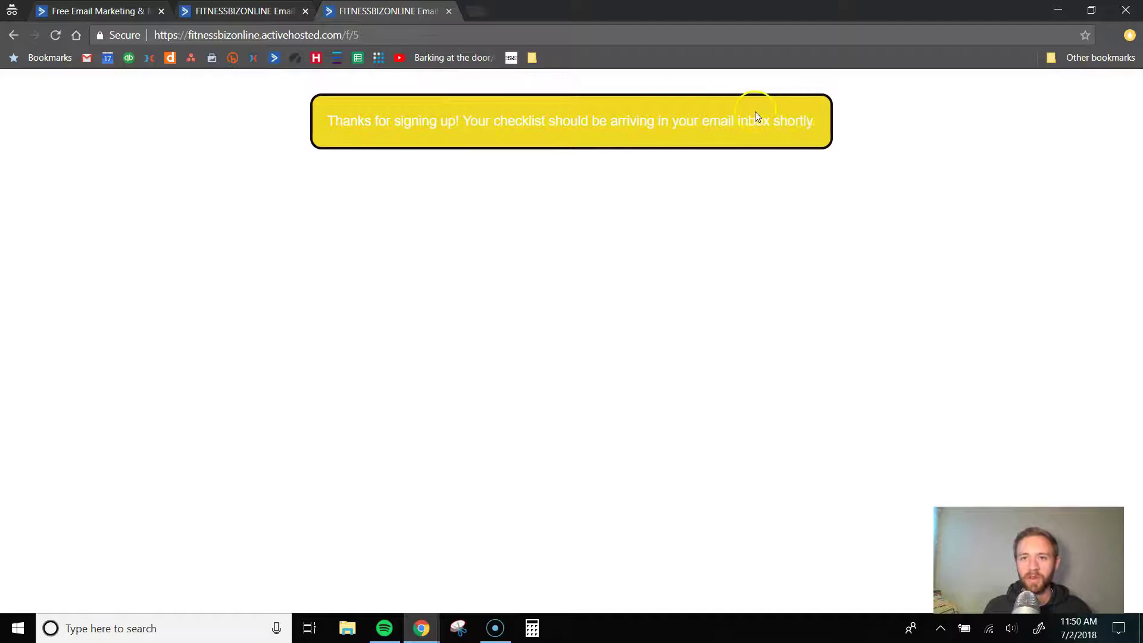
left_click(215, 12)
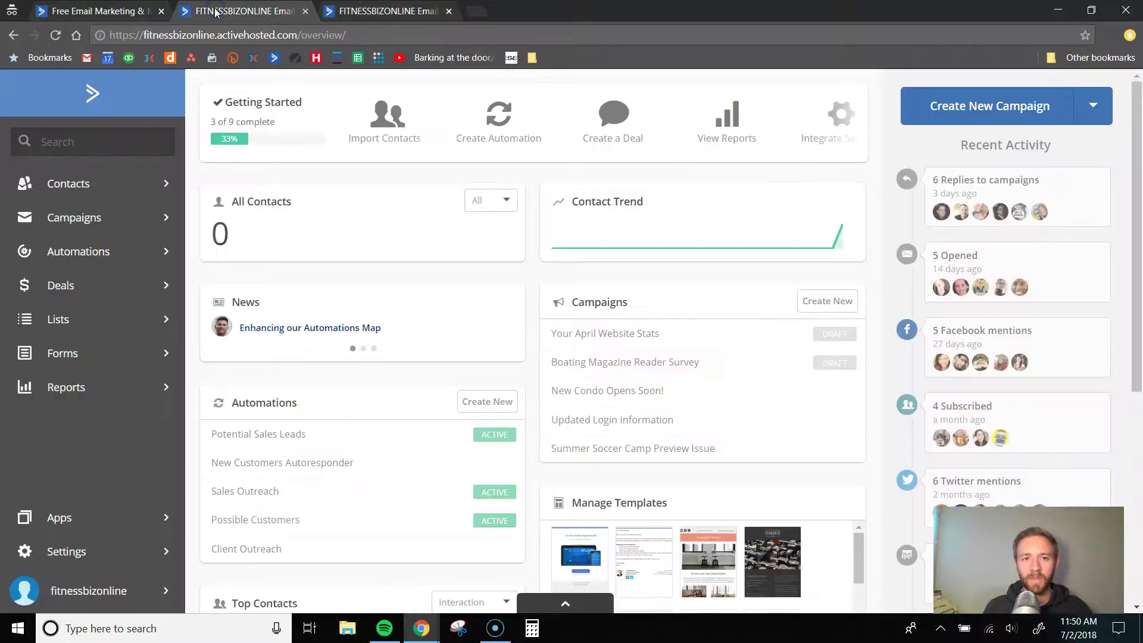
- Check the new test contact in the contacts list, then return to the overview dashboard
left_click(56, 35)
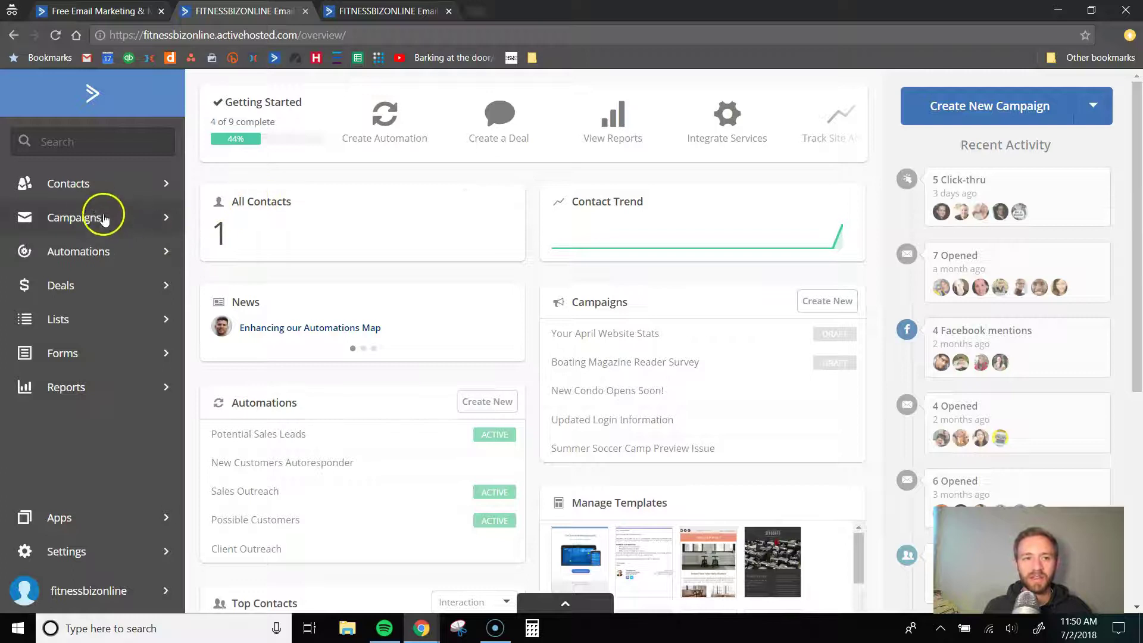
left_click(94, 184)
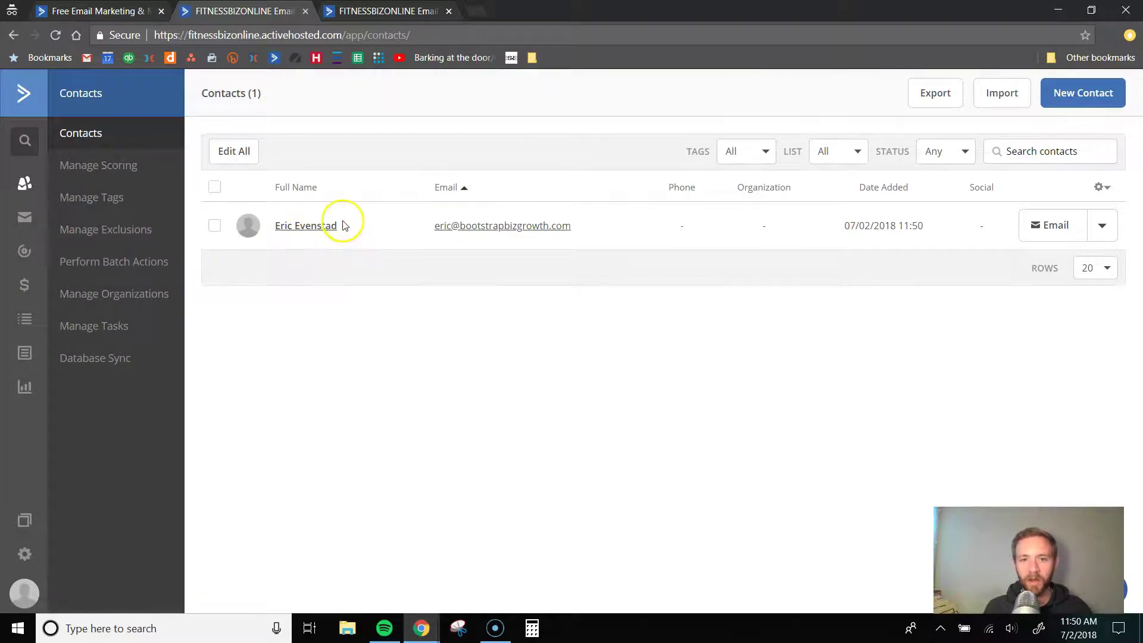
left_click(306, 227)
scroll(344, 272, "down", 1)
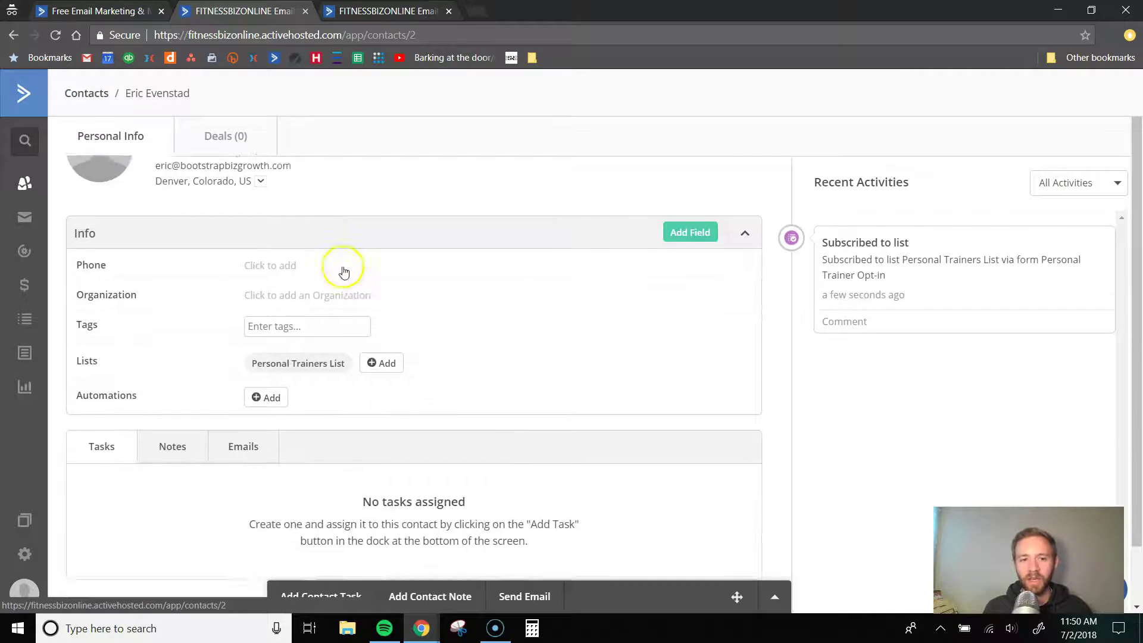
scroll(344, 272, "down", 1)
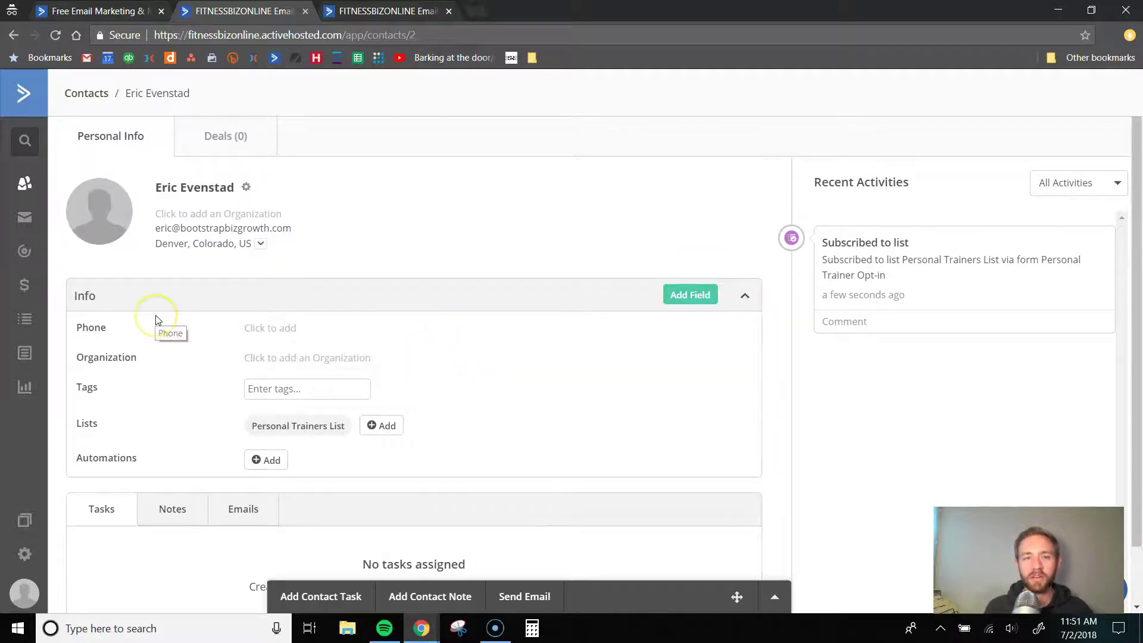
left_click(23, 90)
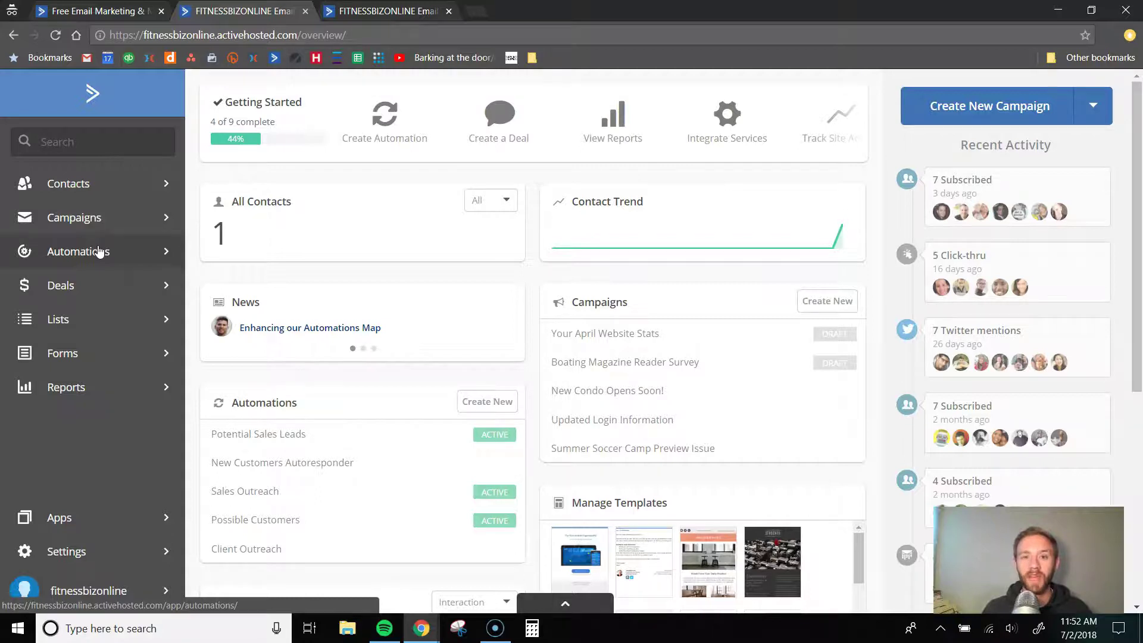
- Start a new automation from scratch in Automations
left_click(99, 253)
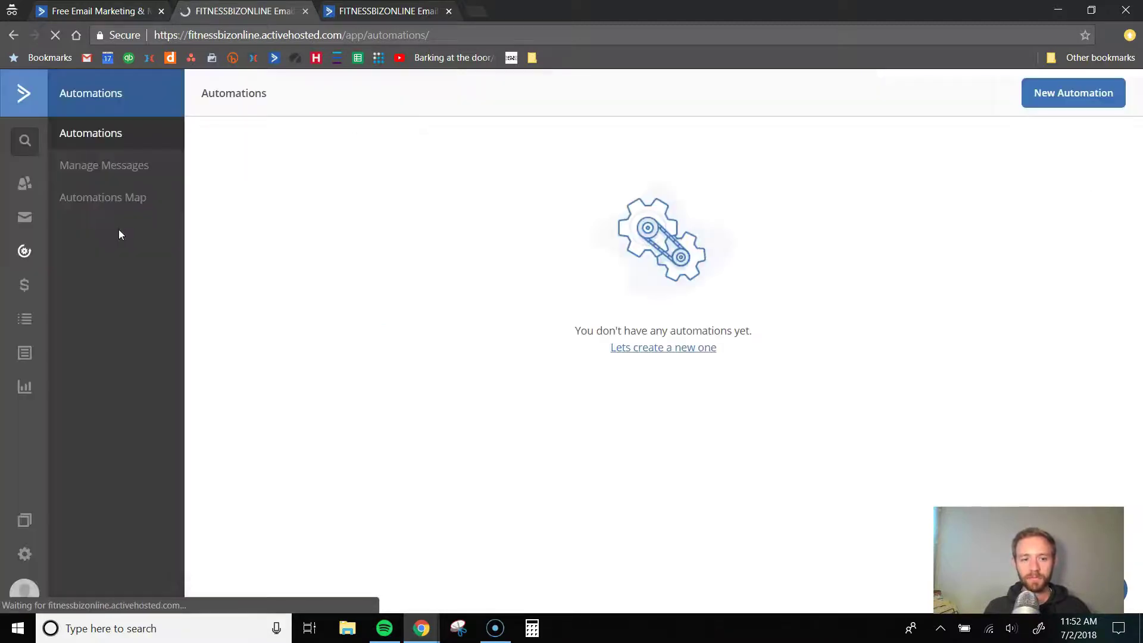
left_click(1070, 92)
left_click(528, 262)
left_click(850, 534)
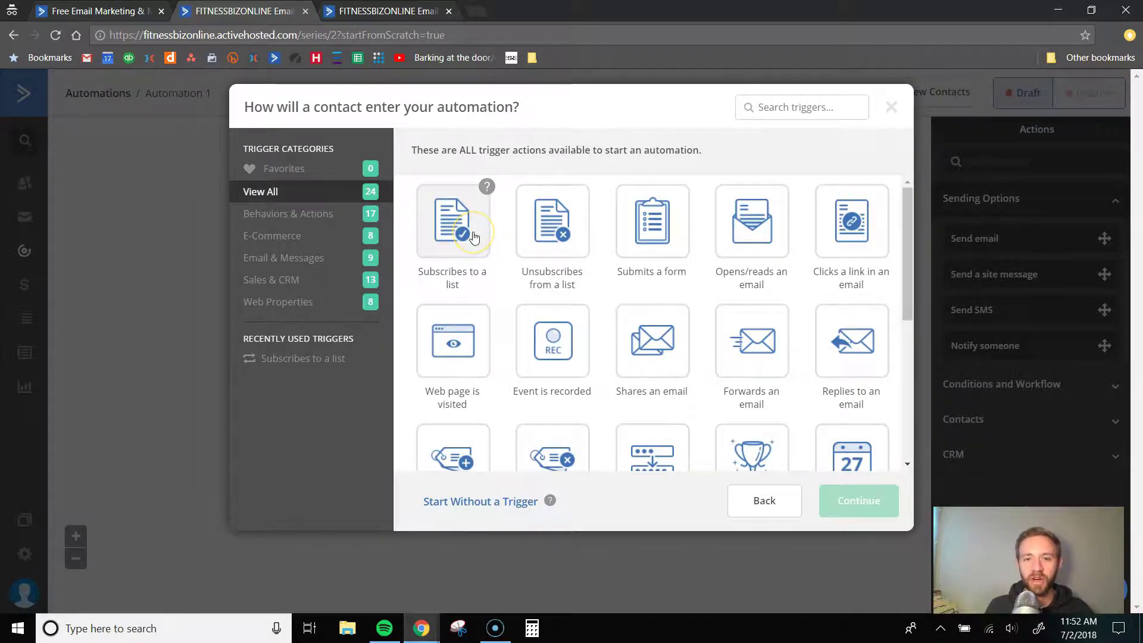
- Use a 'Subscribes to a list' trigger for Personal Trainers List, running once
left_click(473, 237)
left_click(861, 510)
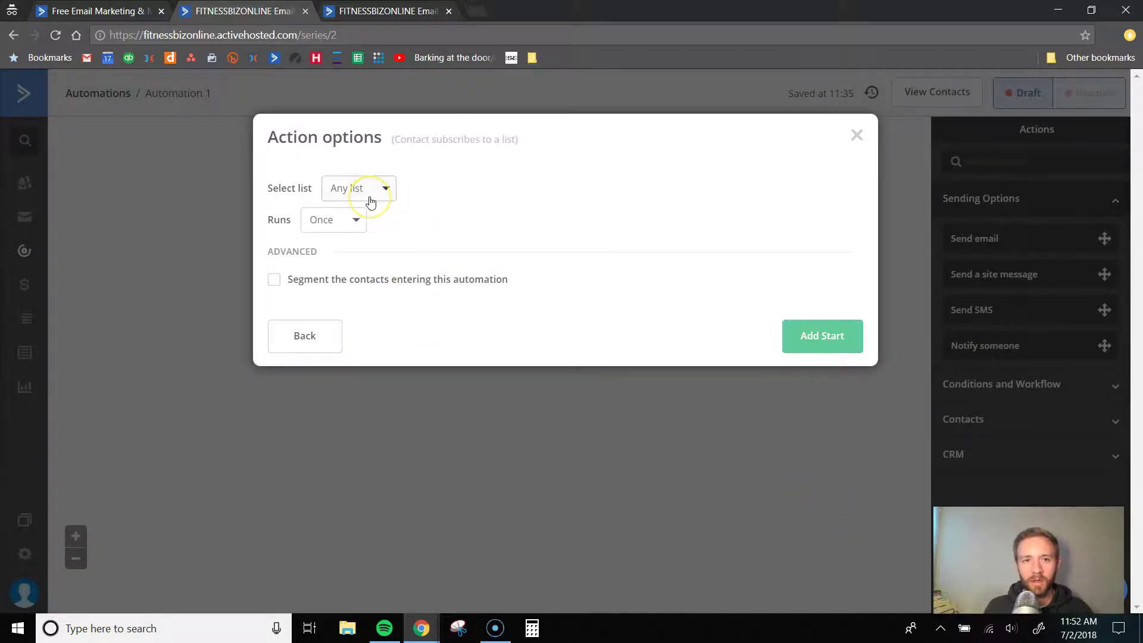
left_click(370, 202)
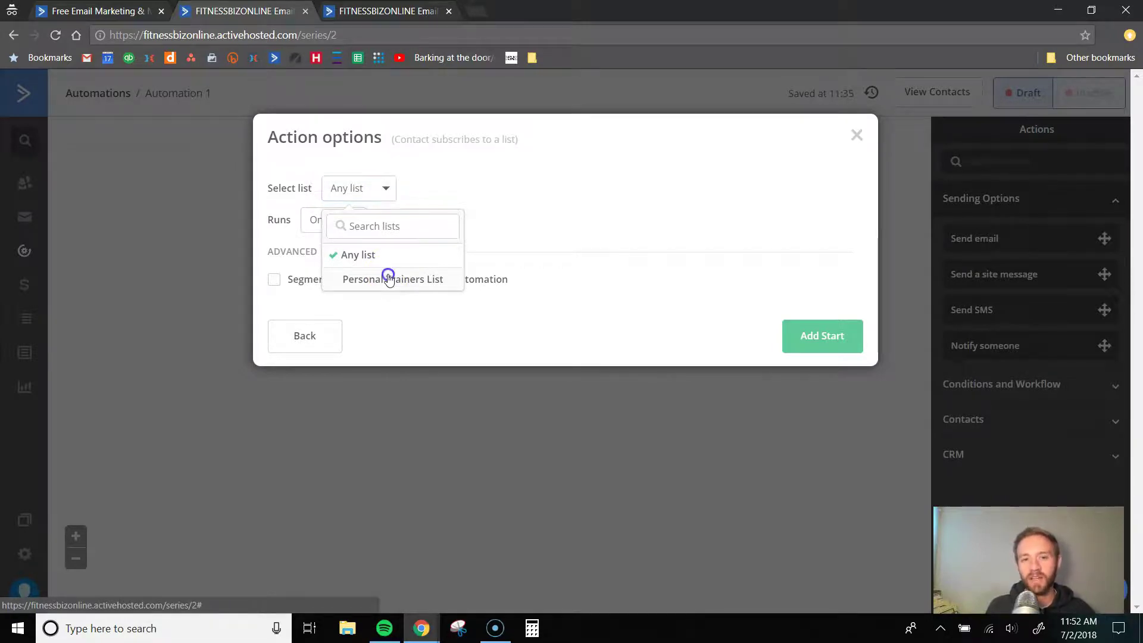
left_click(389, 279)
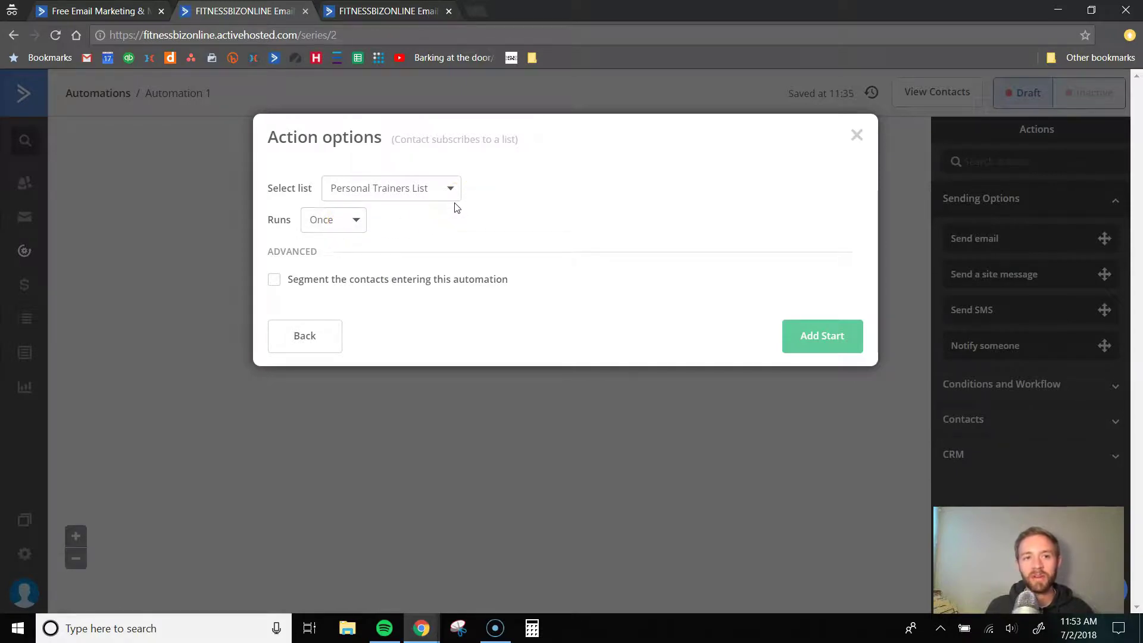
left_click(326, 224)
left_click(337, 250)
- Add the start, then a Send email step with a new email named Welcome Email
left_click(836, 336)
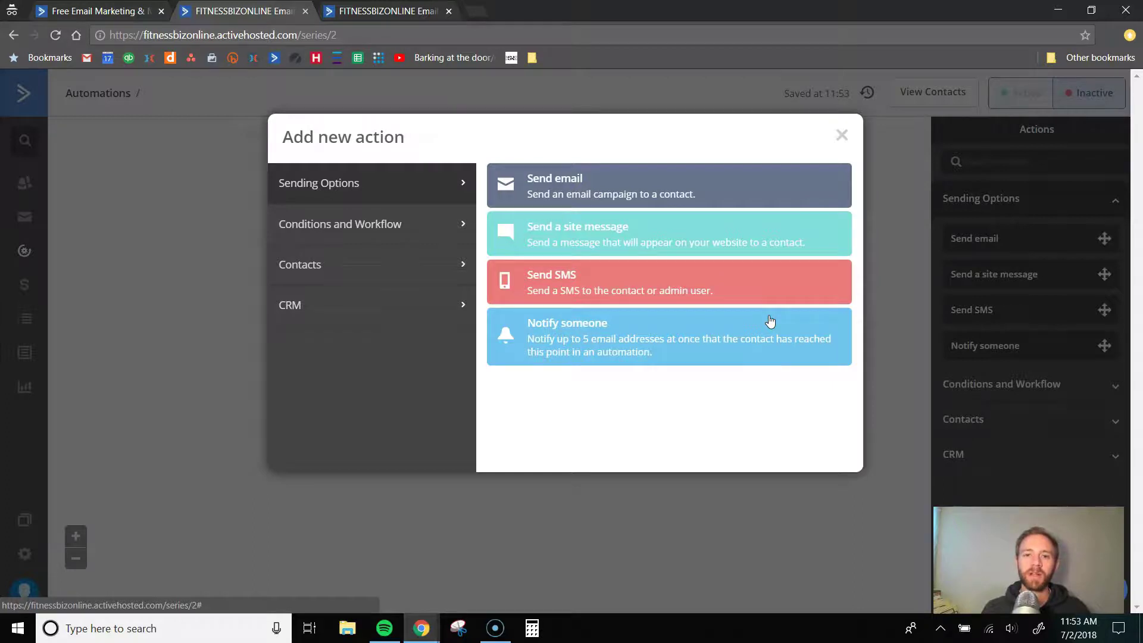
left_click(632, 188)
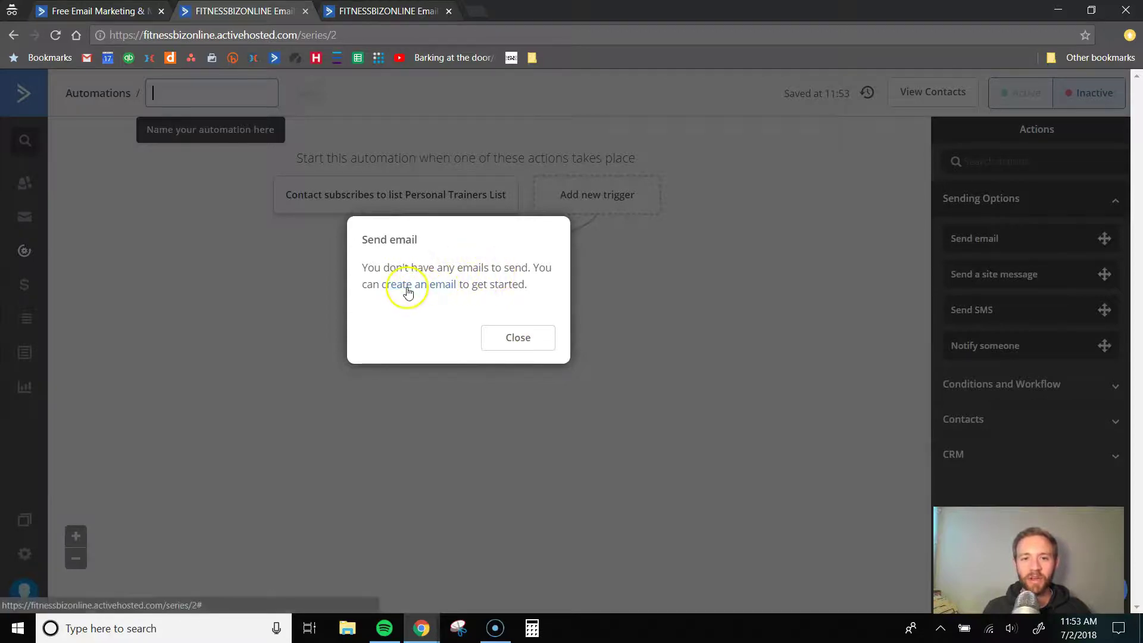
left_click(417, 287)
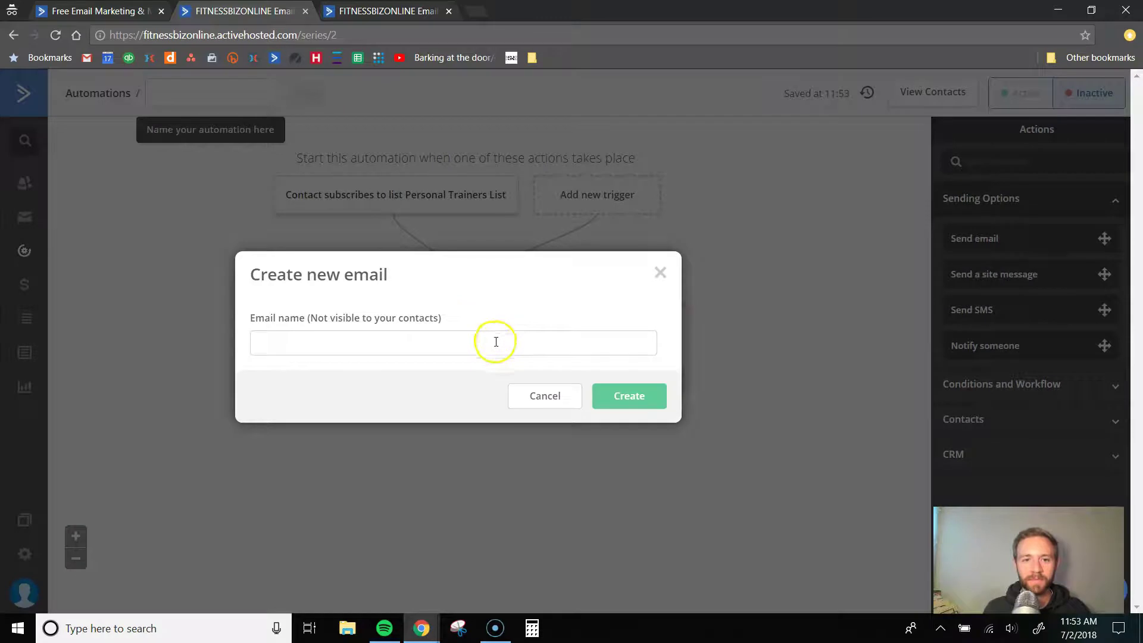
left_click(409, 343)
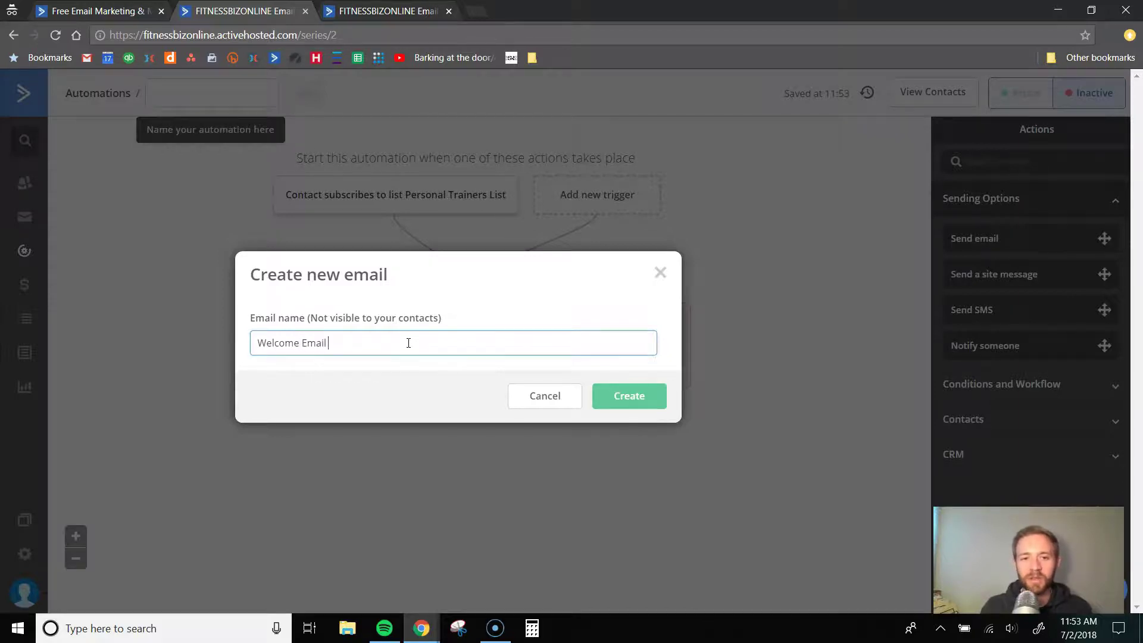
left_click(607, 395)
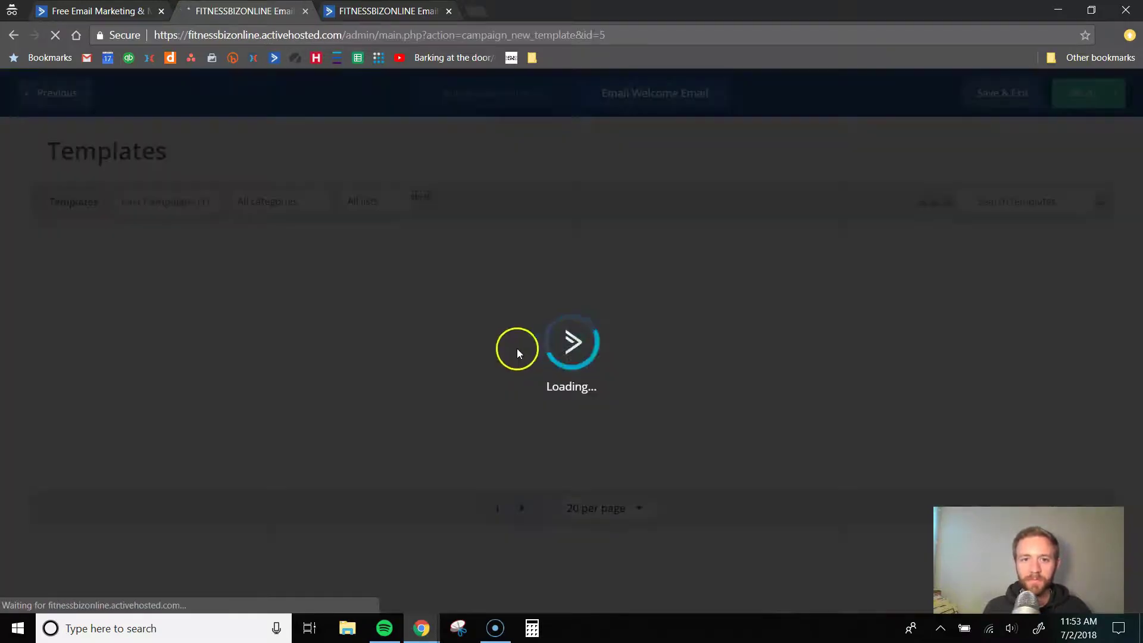
- Choose the Webinar design from page 2 of the email templates
scroll(357, 319, "down", 1)
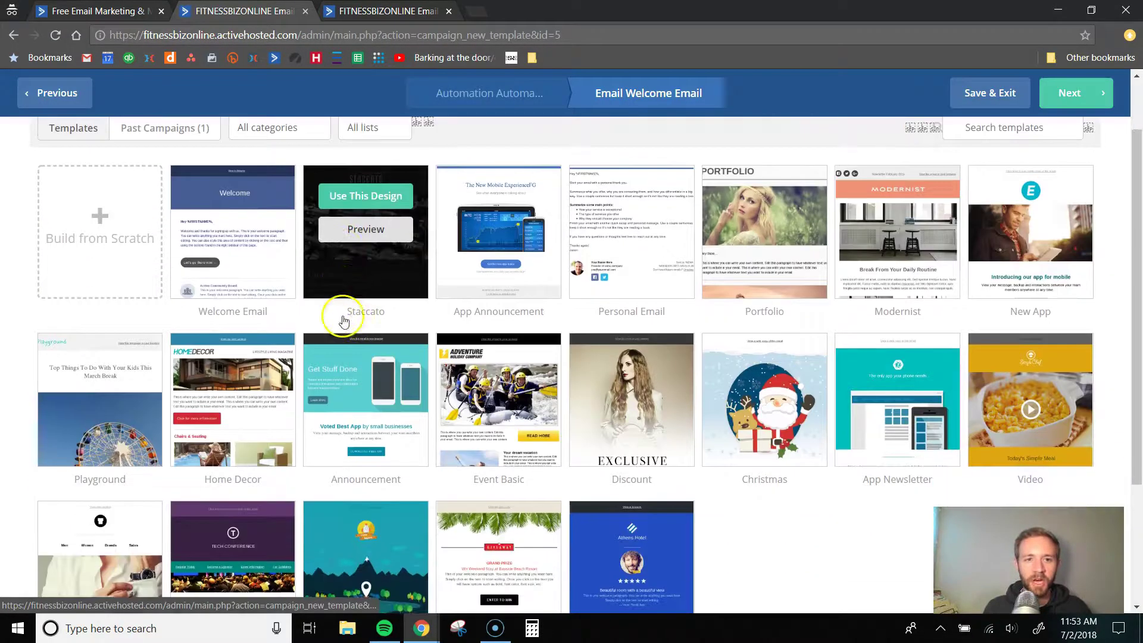
scroll(338, 340, "down", 3)
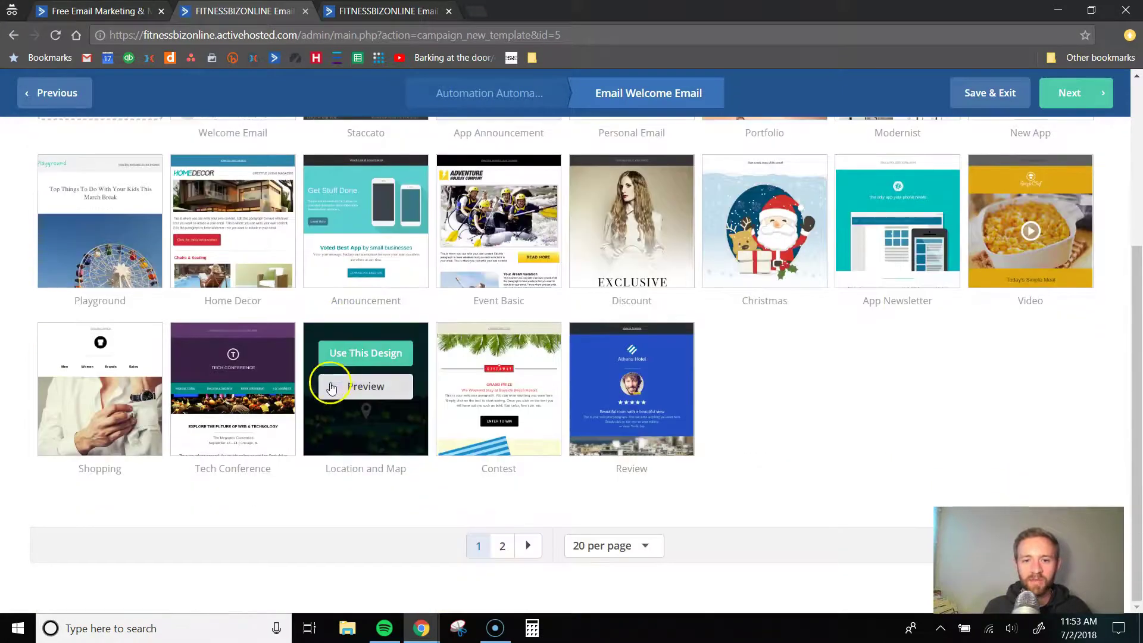
scroll(458, 441, "up", 4)
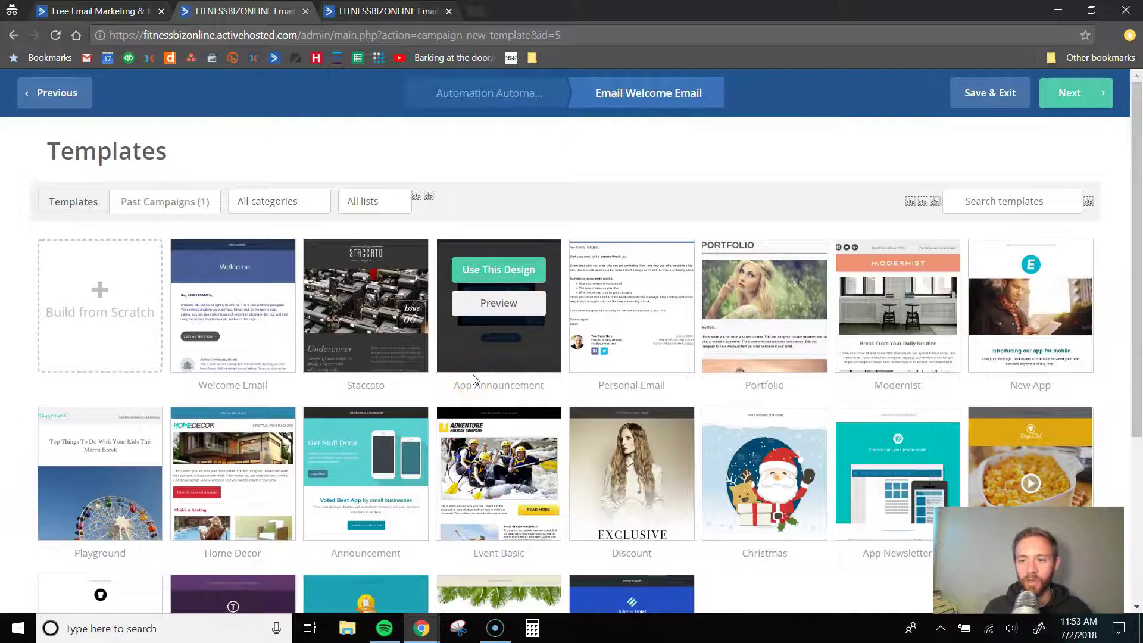
scroll(524, 396, "down", 2)
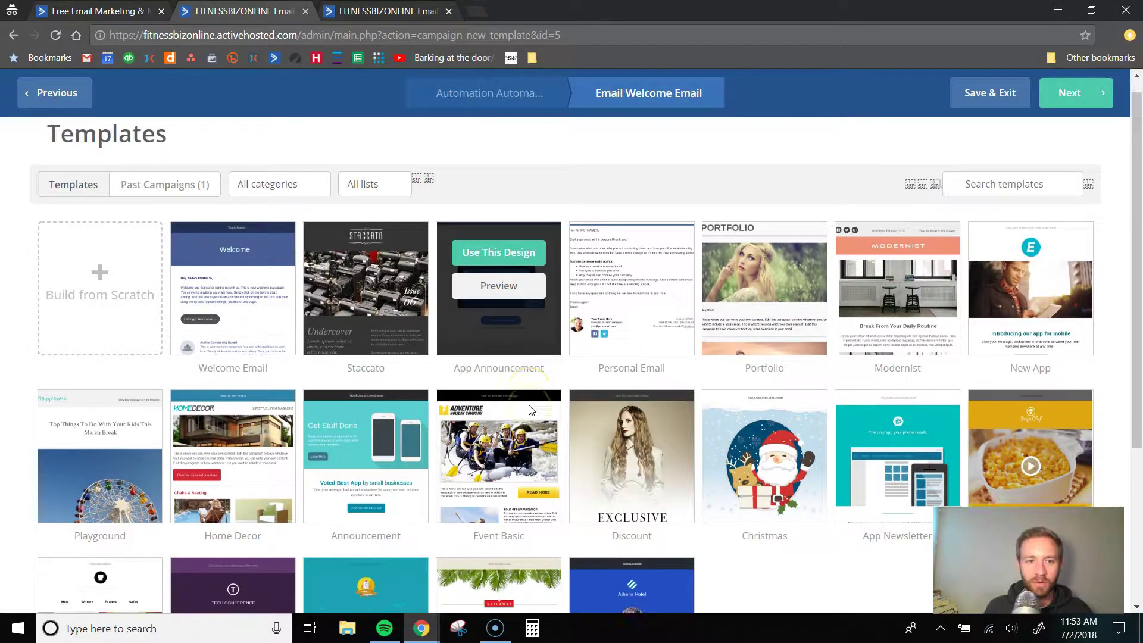
scroll(532, 410, "down", 2)
left_click(503, 544)
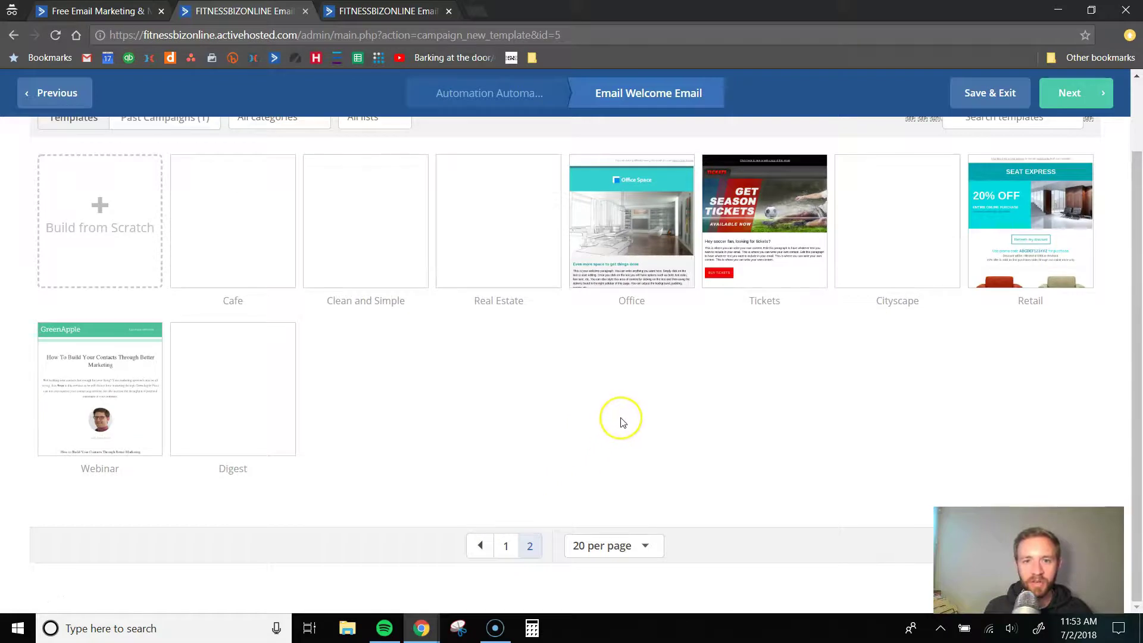
scroll(621, 420, "up", 2)
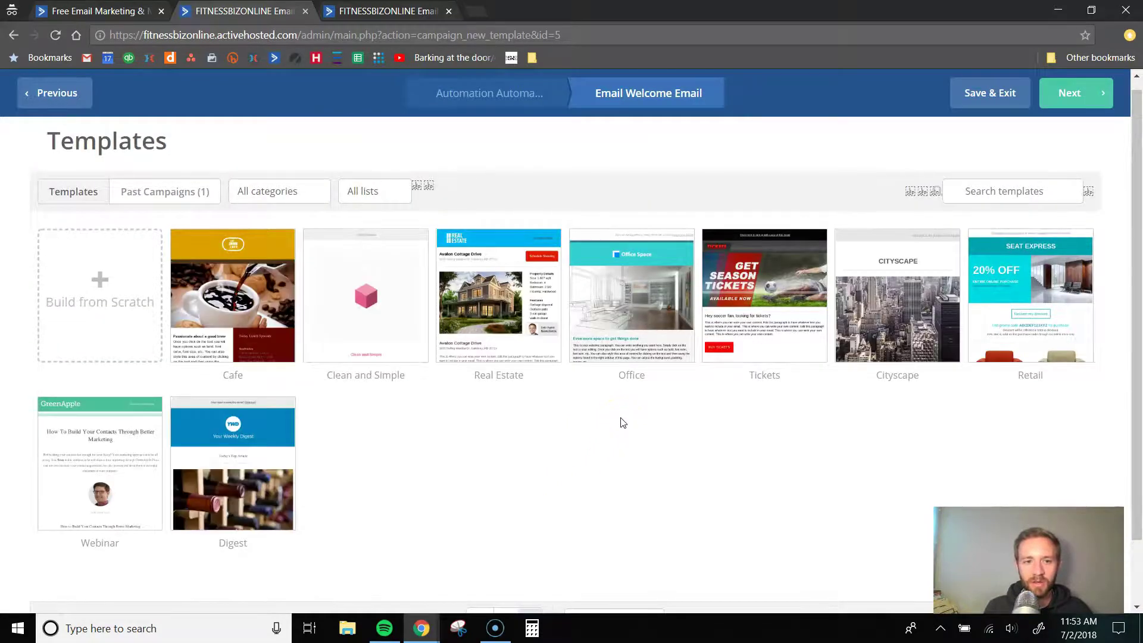
scroll(622, 422, "down", 1)
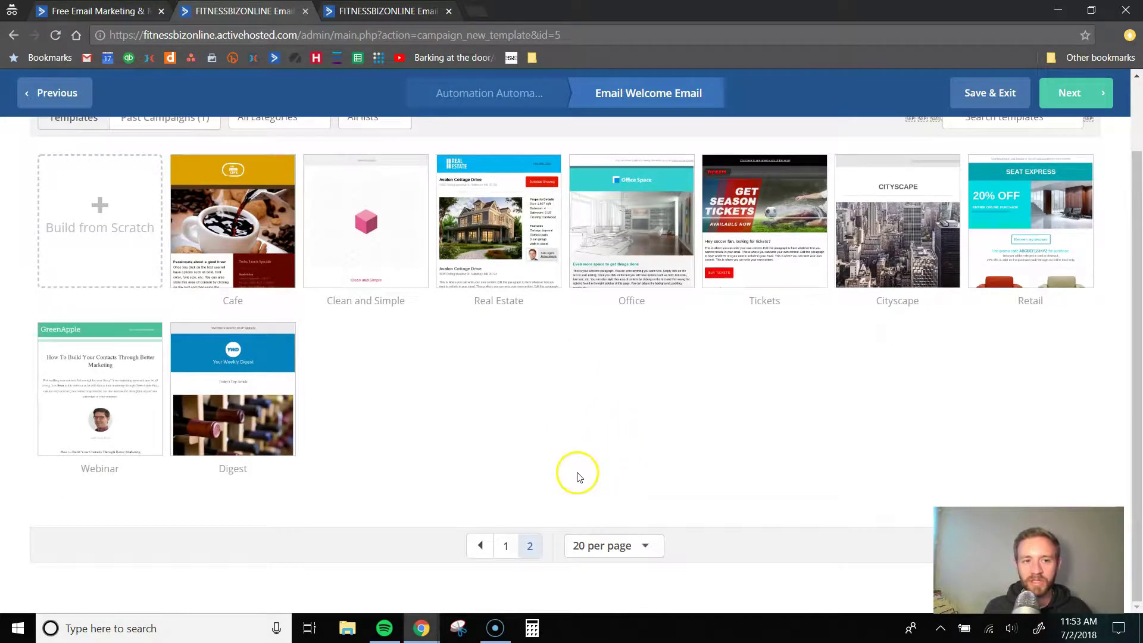
mouse_move(124, 376)
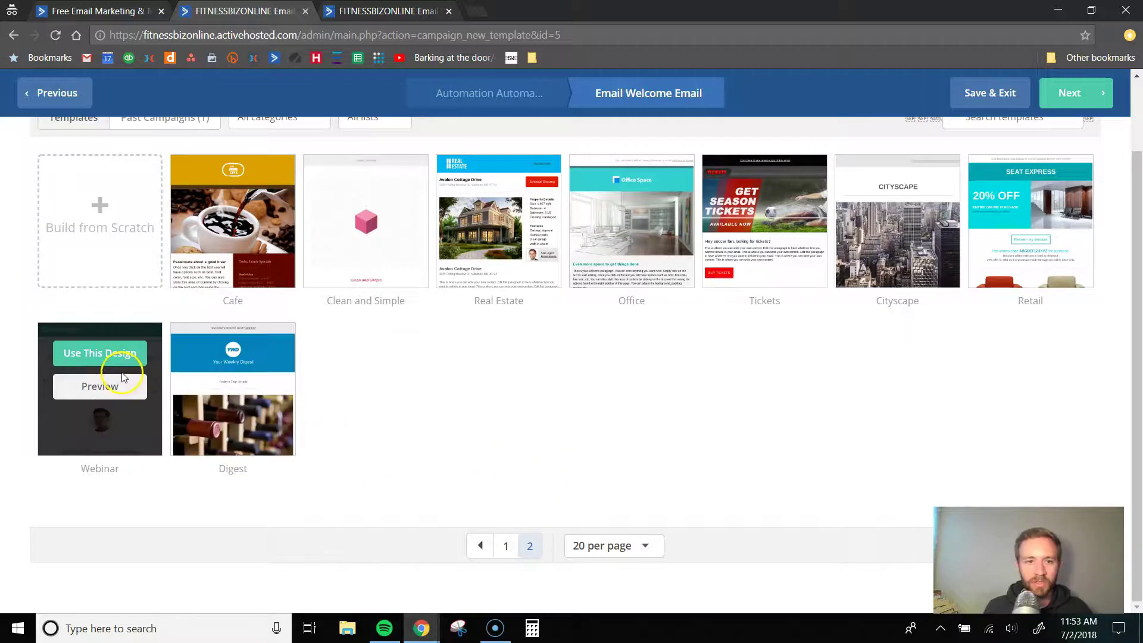
left_click(96, 355)
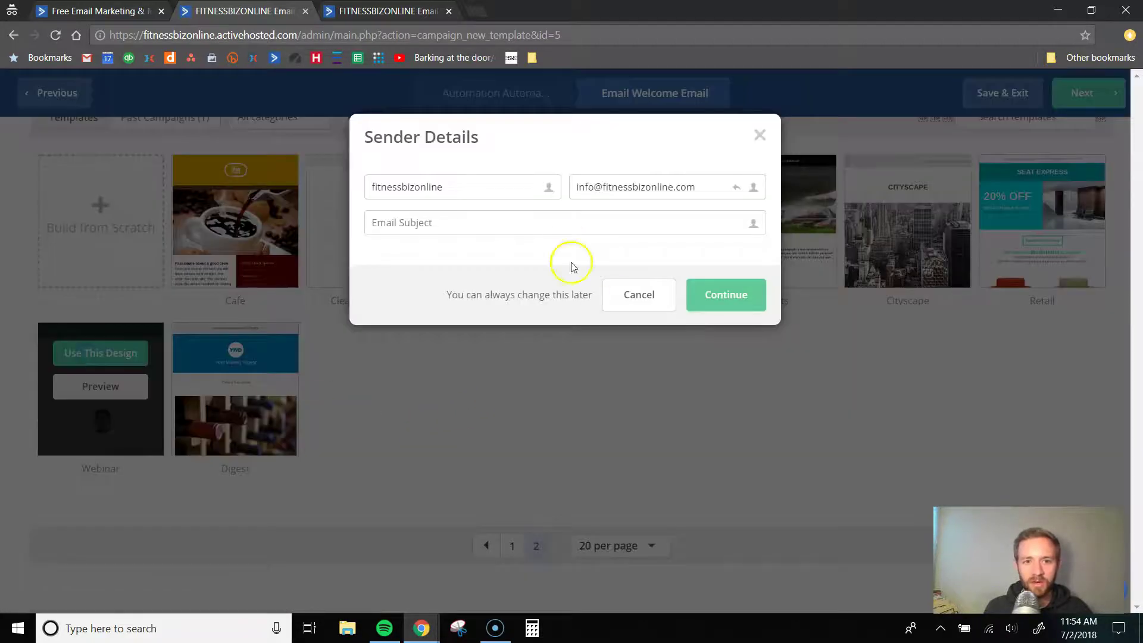
- Set the From name to Fitness Biz Online and the subject to 'Here is your checklist!', then continue
left_click(474, 182)
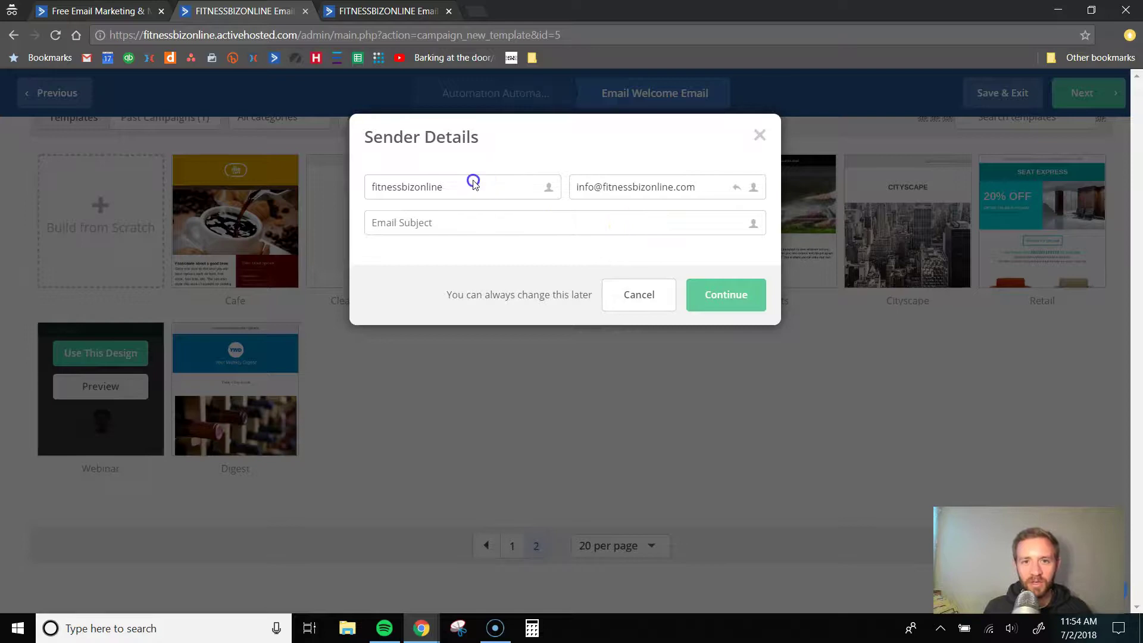
double_click(437, 189)
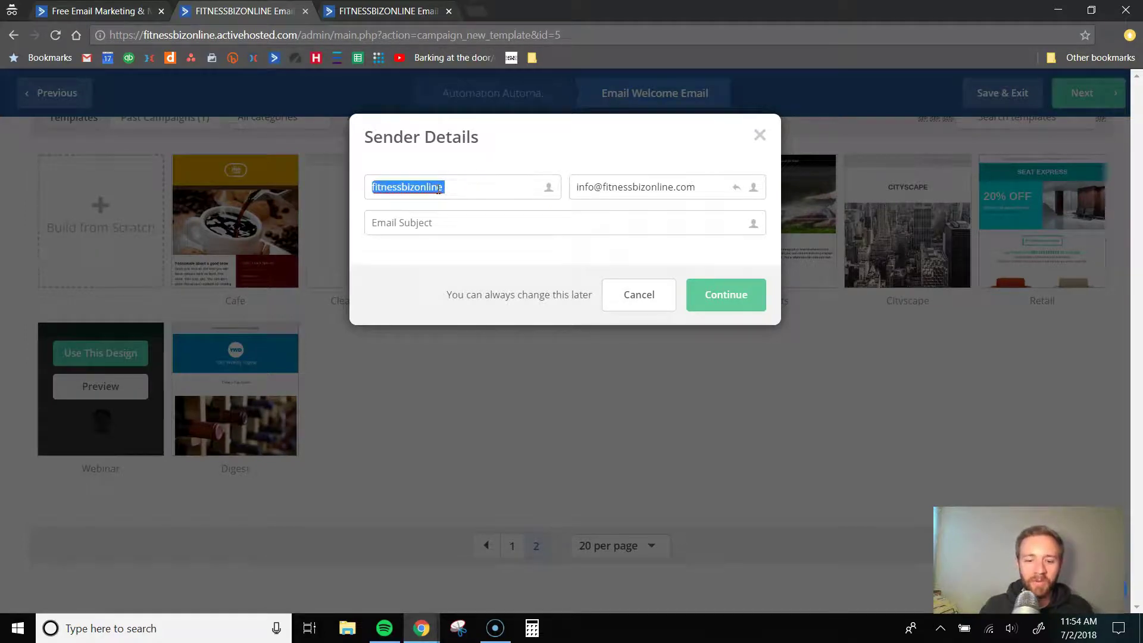
type("Fi")
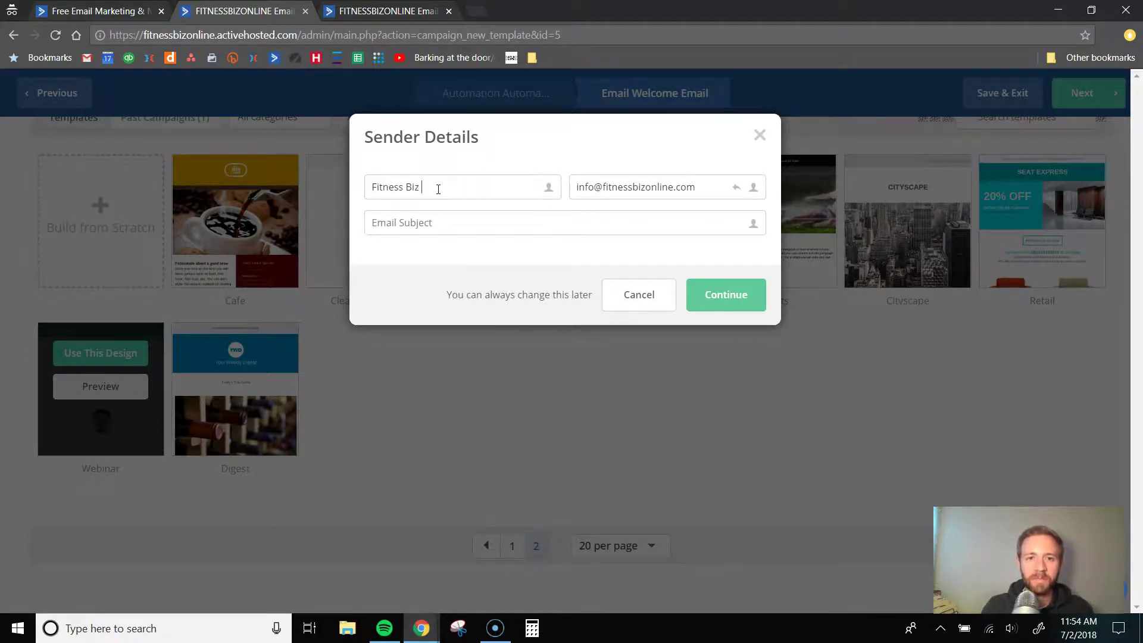
left_click(614, 188)
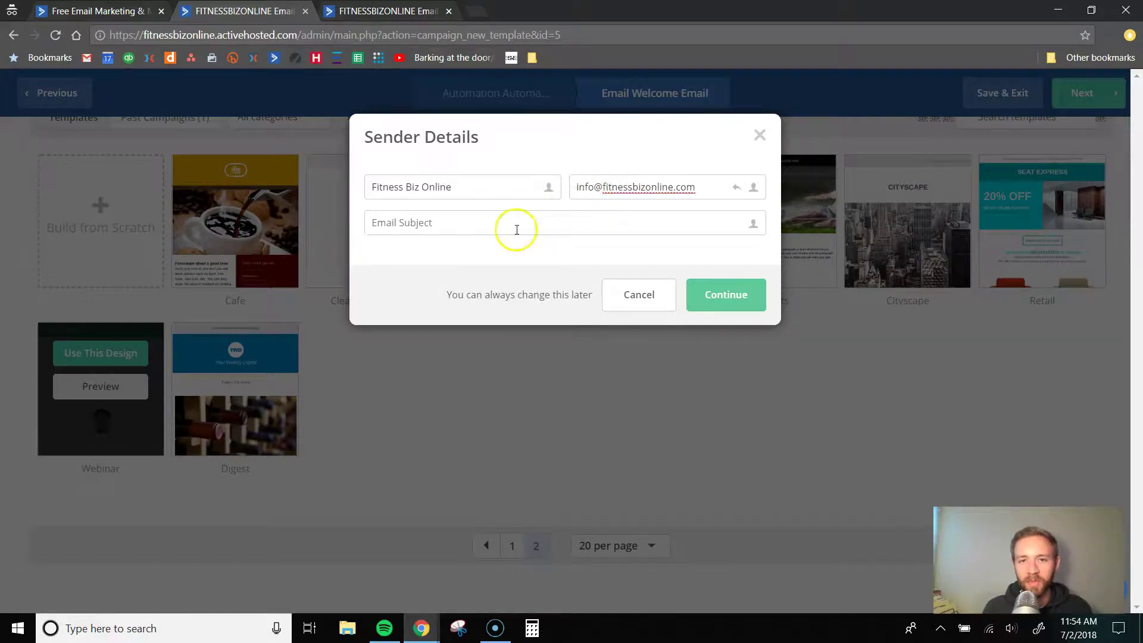
left_click(489, 231)
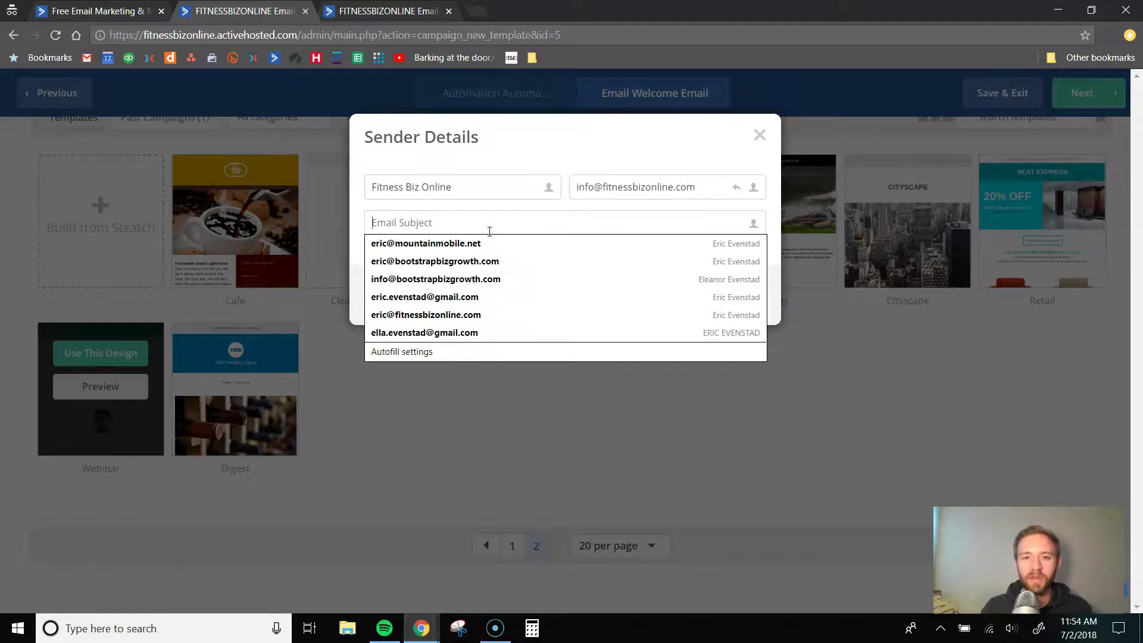
type("Here is your checklist!")
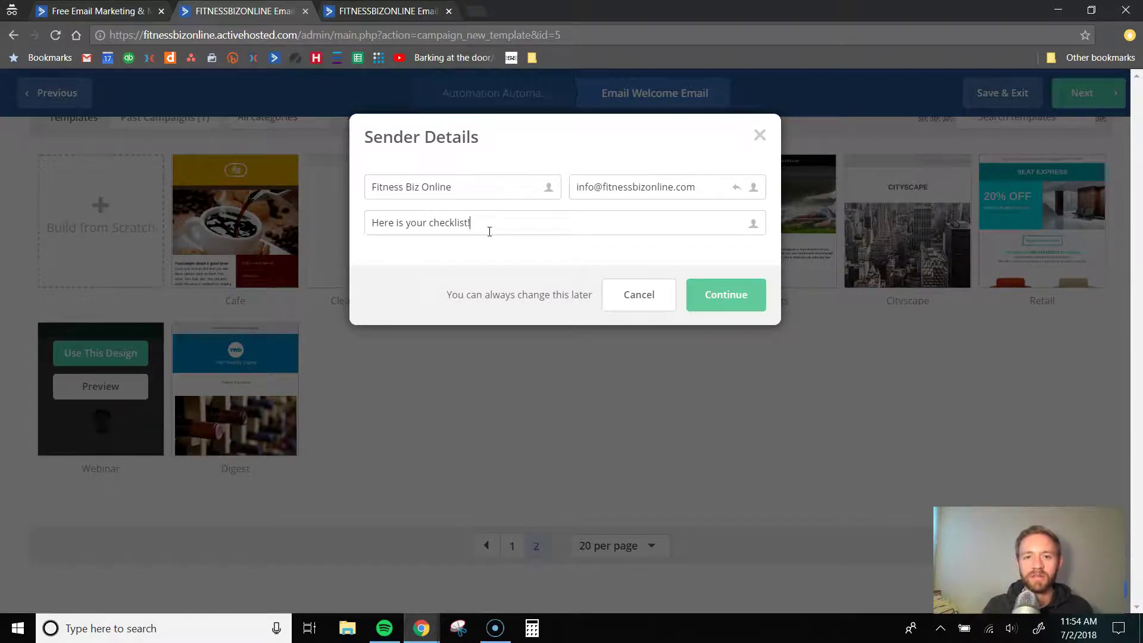
left_click(731, 294)
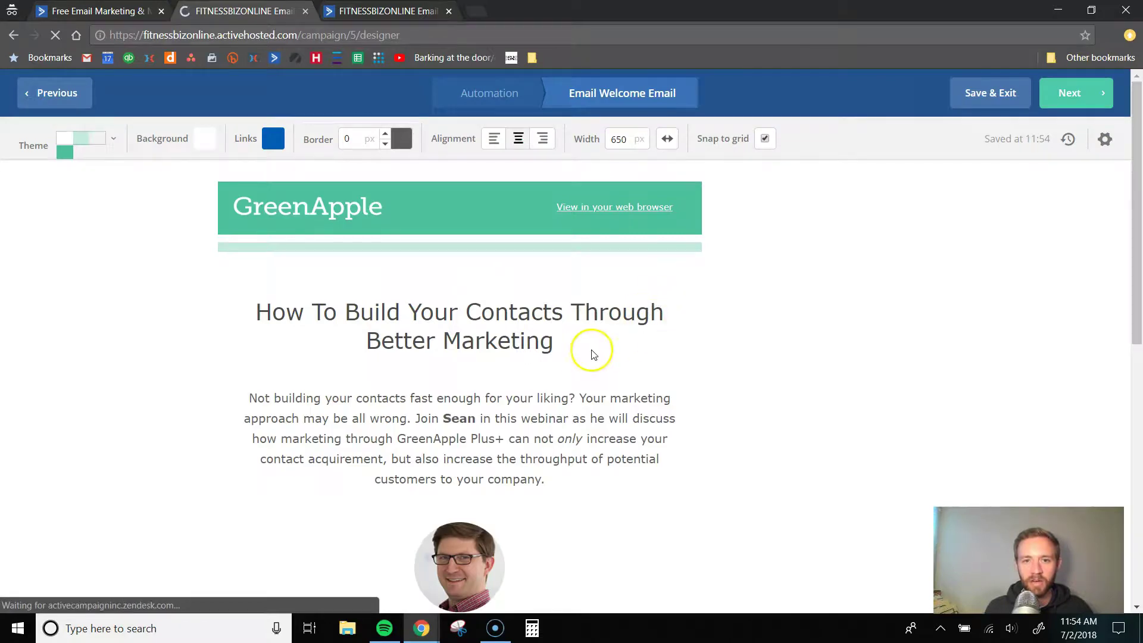
scroll(590, 353, "down", 9)
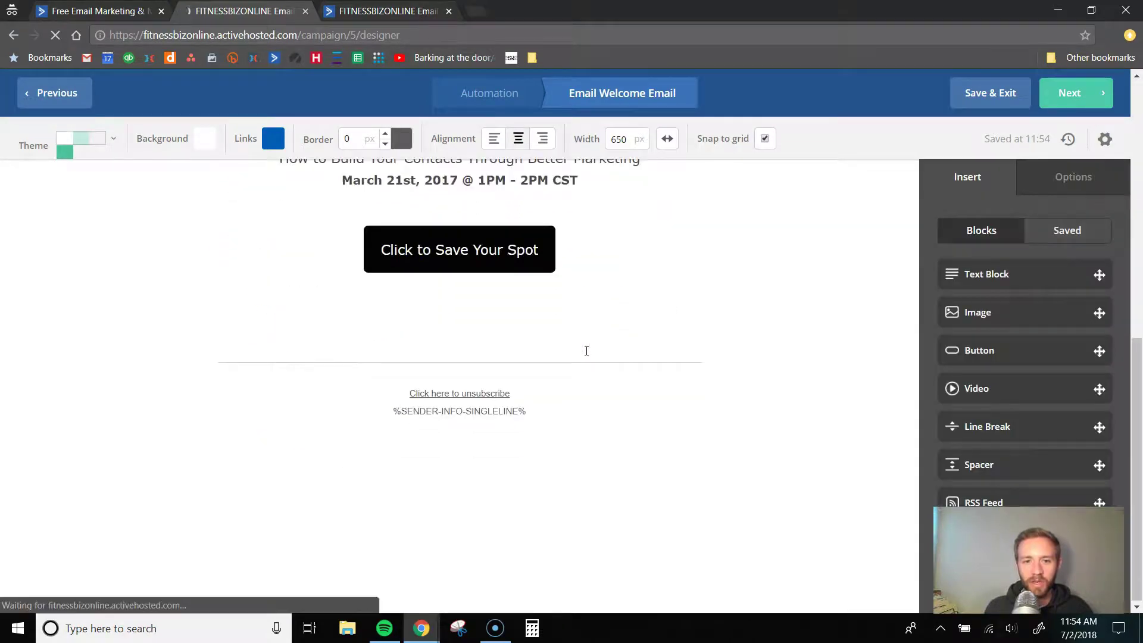
scroll(586, 351, "up", 9)
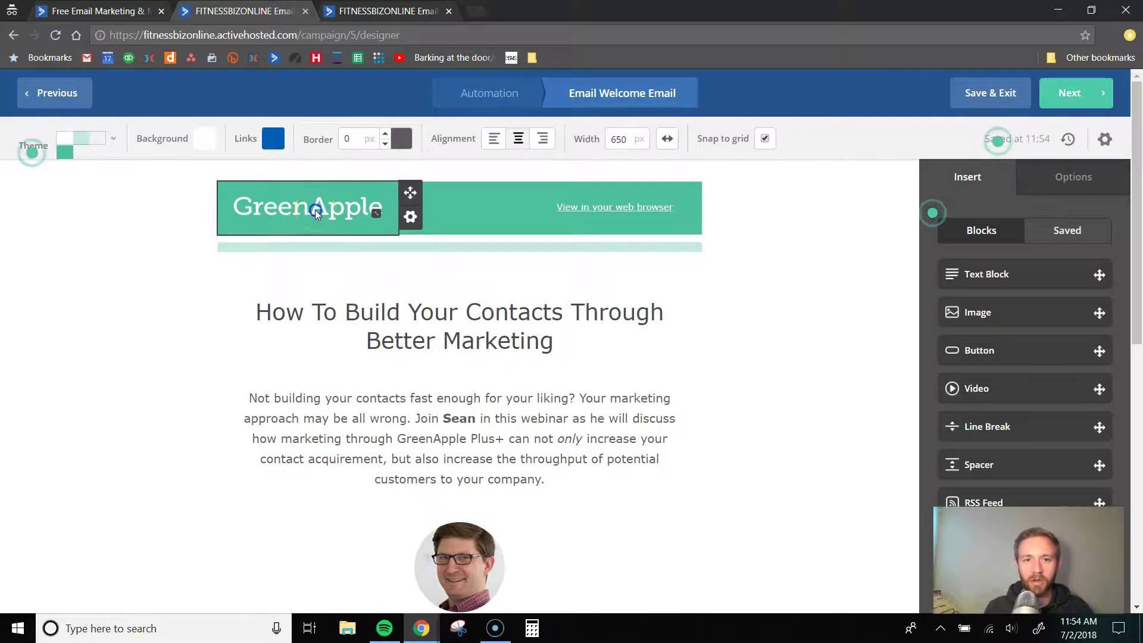
left_click(316, 212)
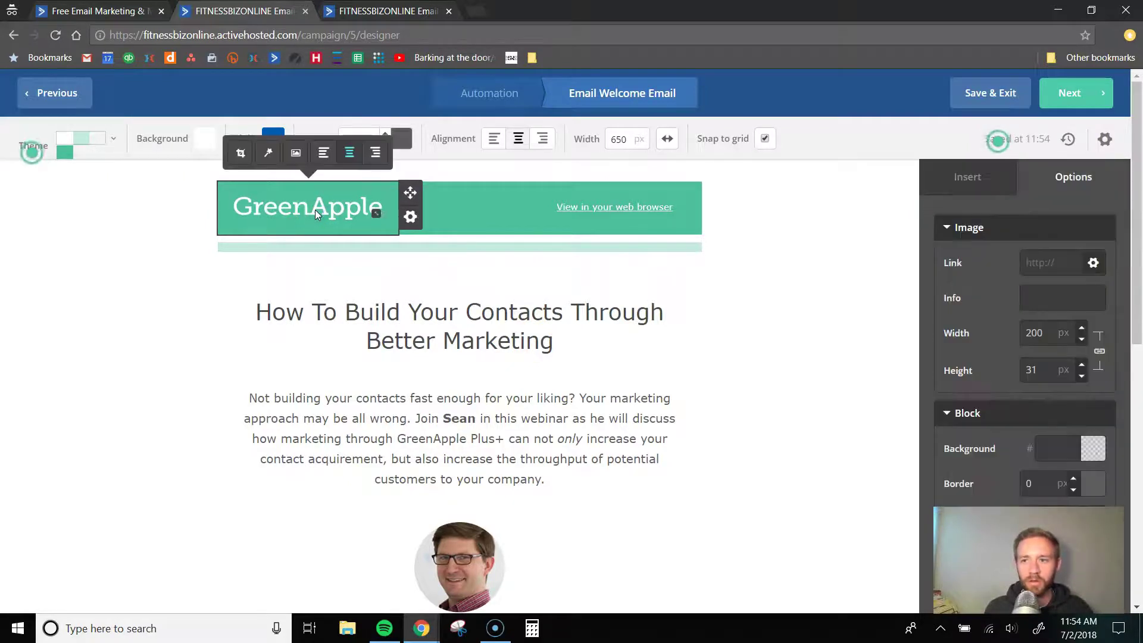
left_click(295, 153)
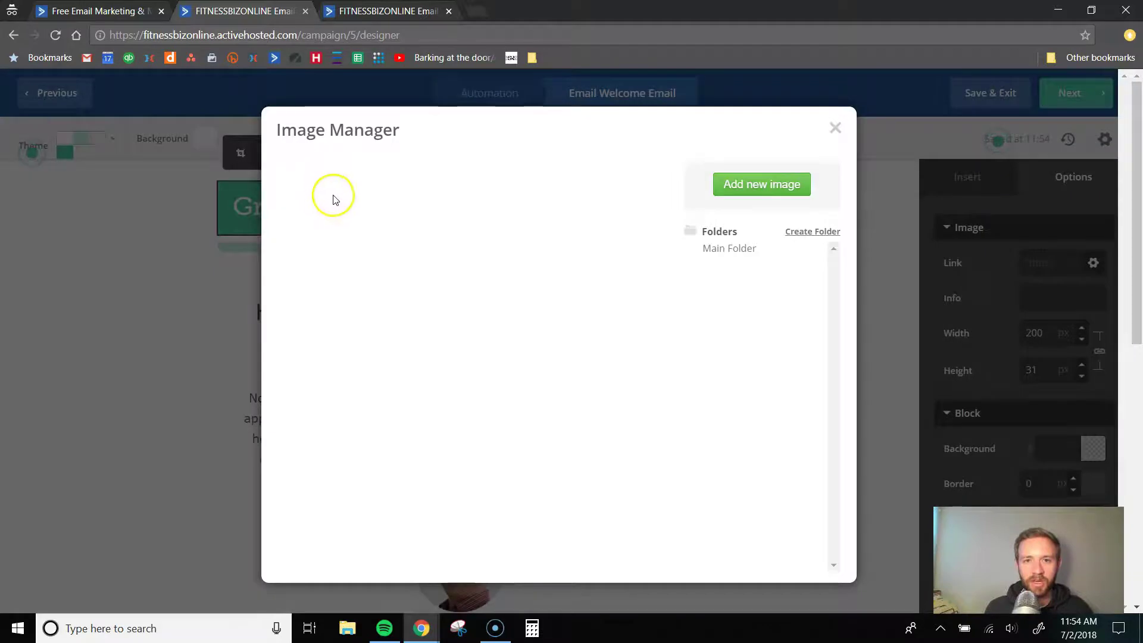
left_click(829, 134)
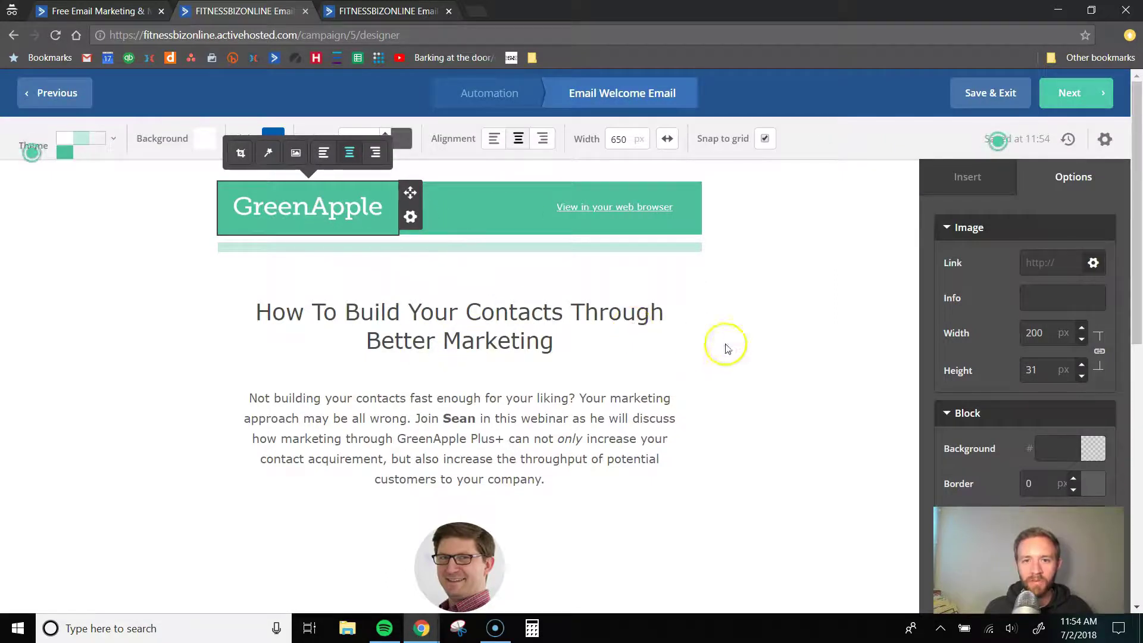
left_click(761, 350)
scroll(470, 290, "down", 1)
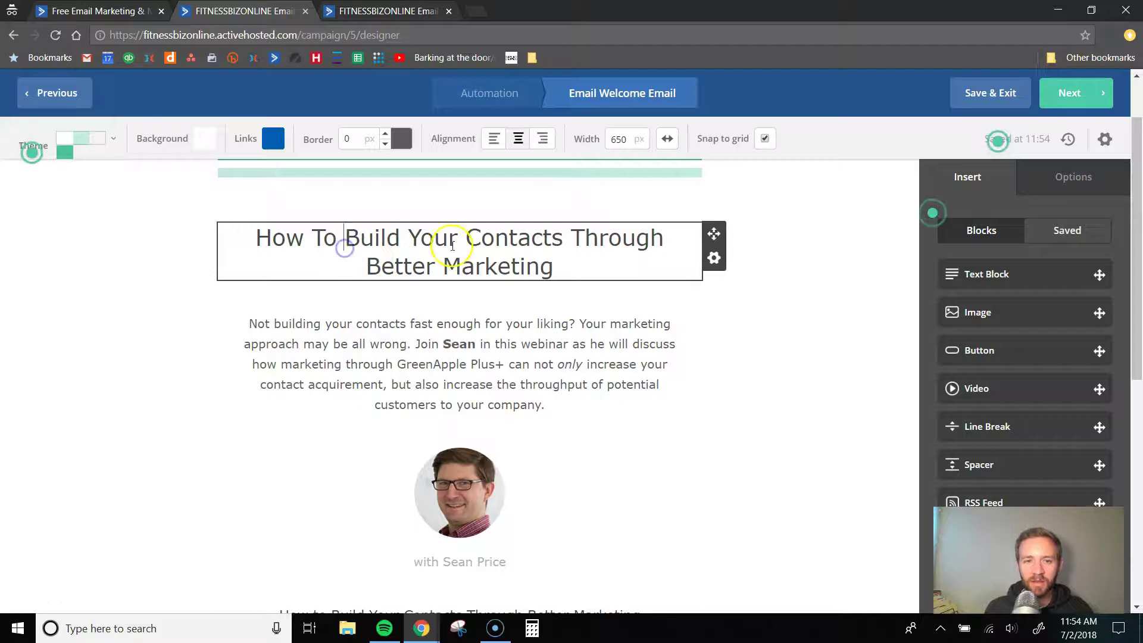
- Replace the headline with 'Grow Your Personal Training Business With our Marketing Checklist'
left_click(554, 267)
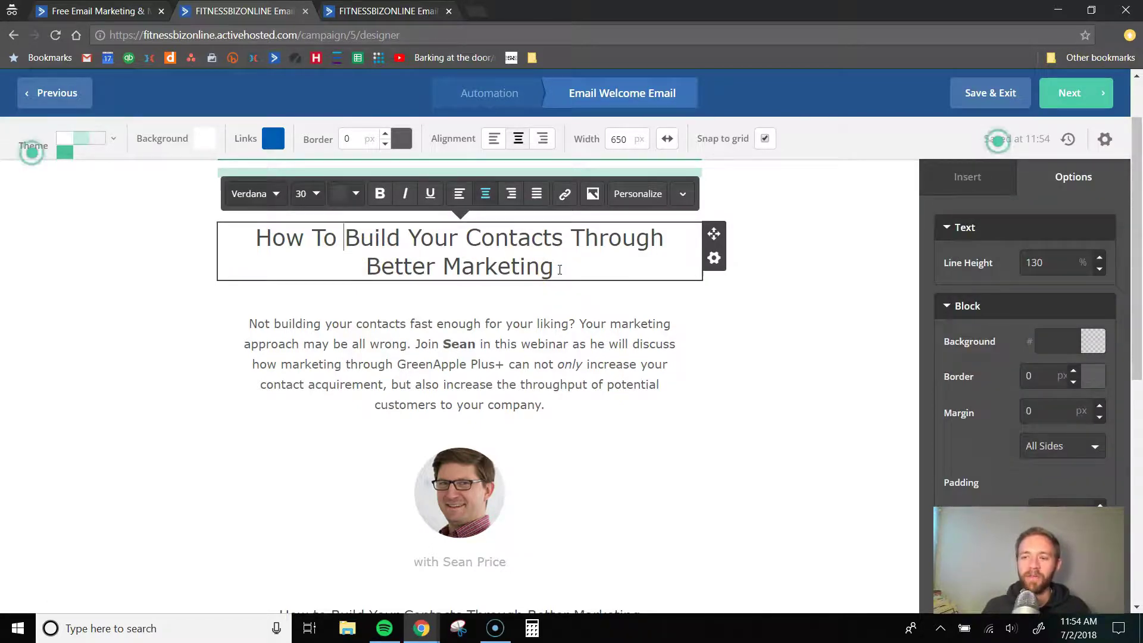
left_click_drag(560, 269, 252, 231)
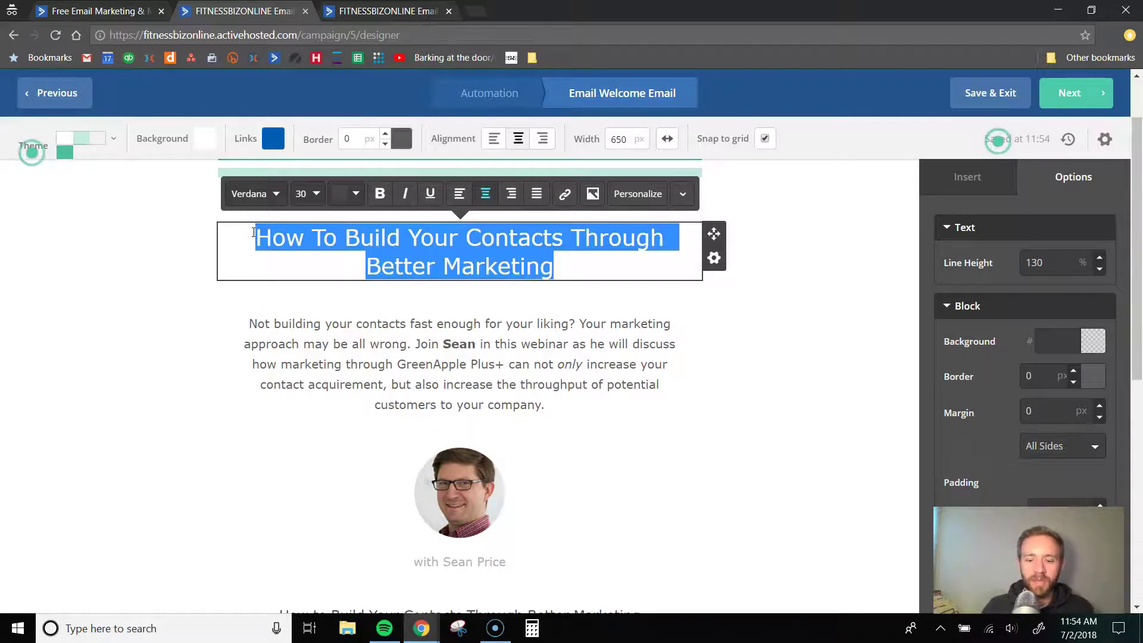
type("Grow Your B")
key("BackSpace")
type("Personal Training Business With our Marketing Checklist")
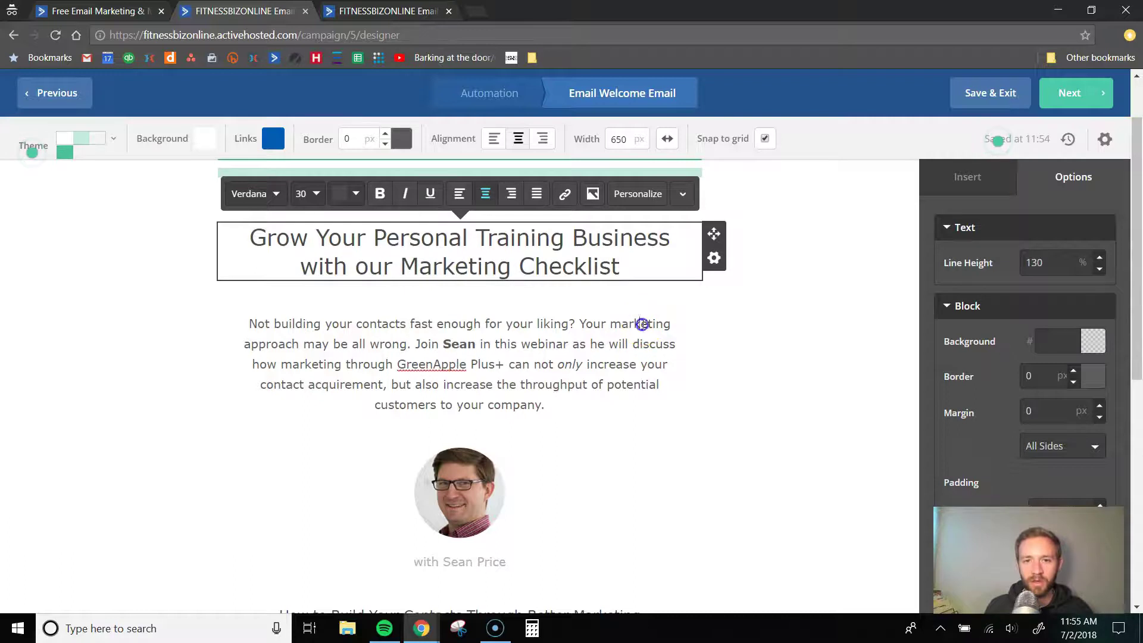
- Leave the body paragraph unchanged and replace the presenter's name with the new presenter
left_click(642, 325)
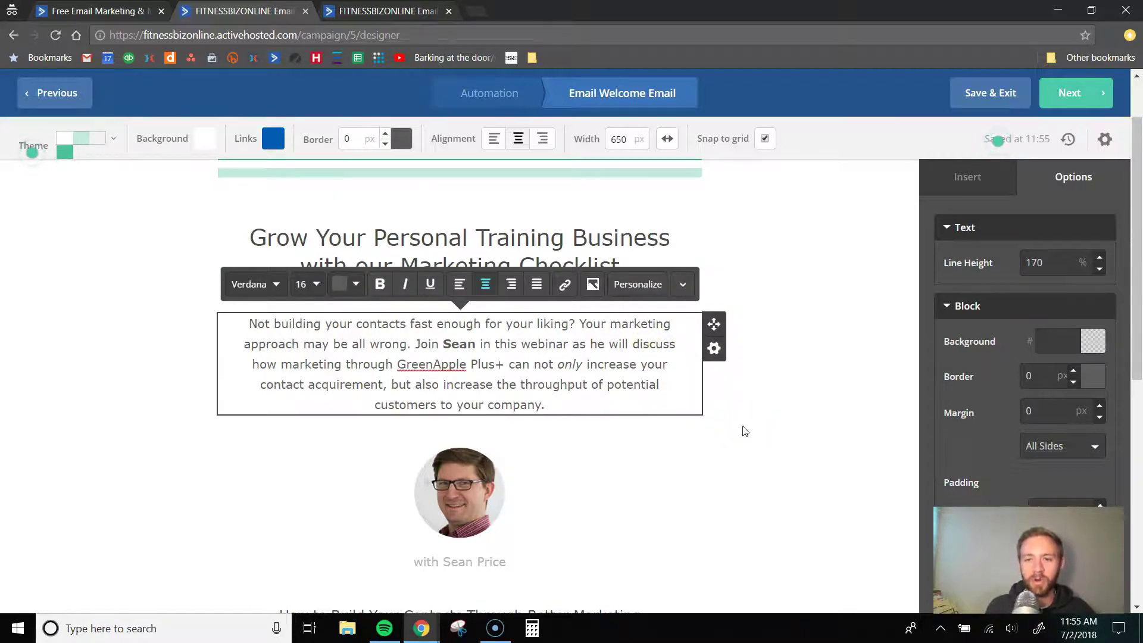
left_click(751, 452)
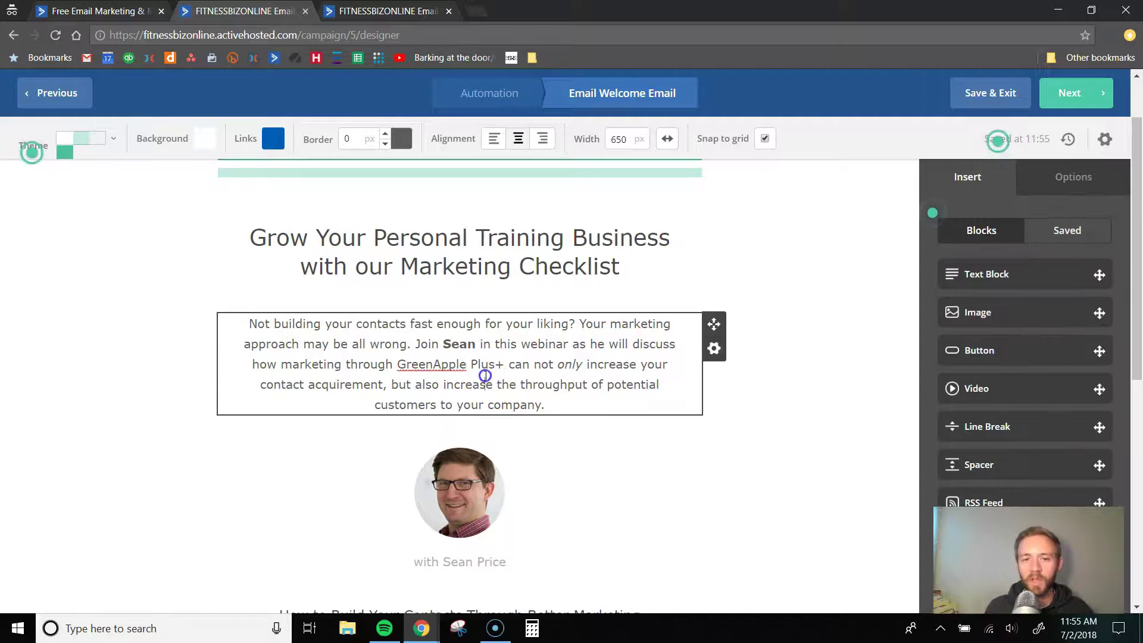
left_click(485, 375)
left_click_drag(545, 405, 241, 325)
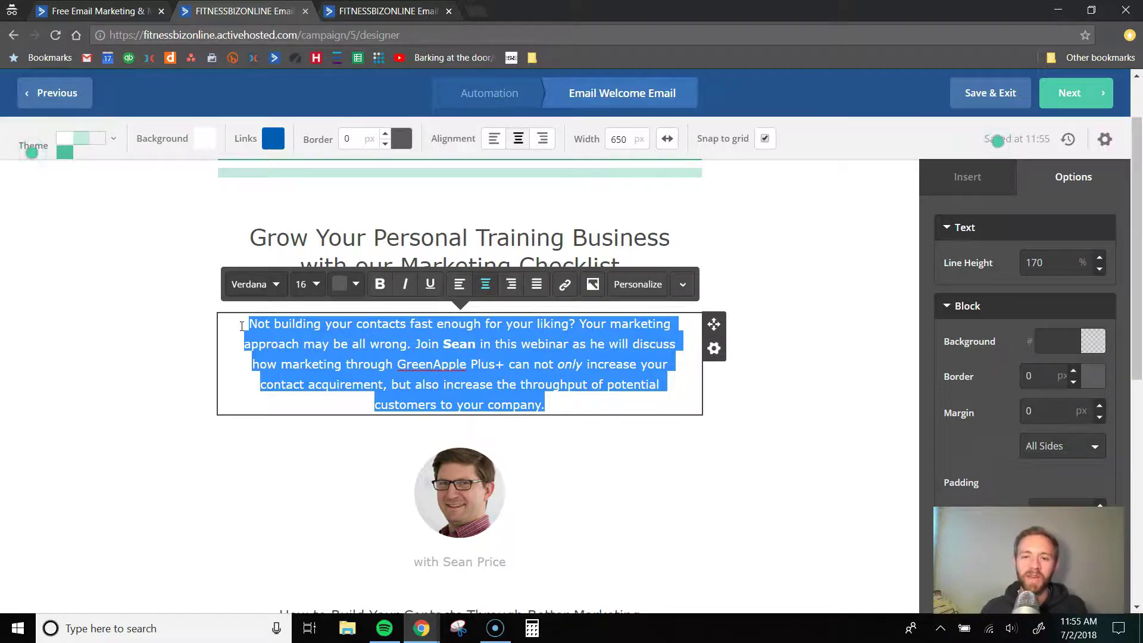
left_click(791, 431)
scroll(467, 368, "down", 3)
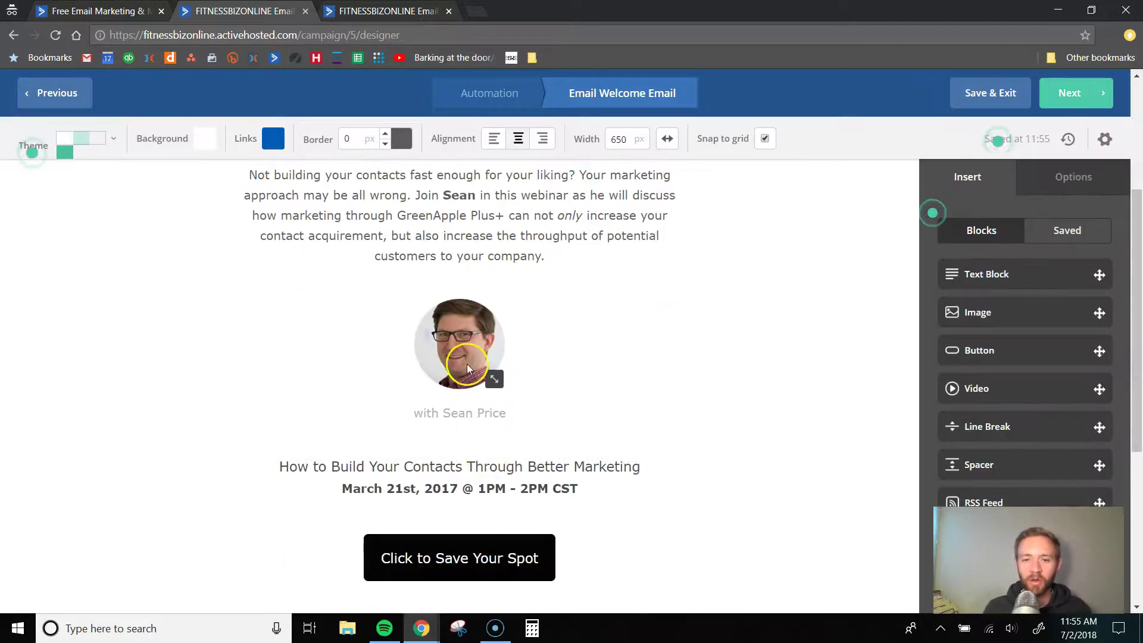
scroll(462, 356, "down", 3)
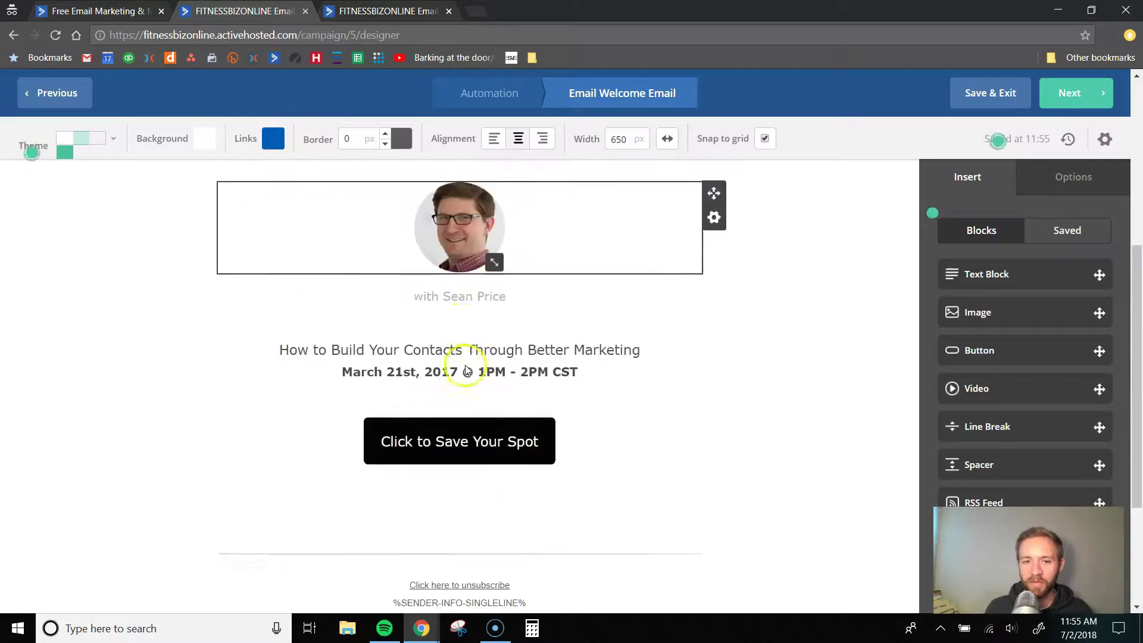
double_click(445, 264)
left_click_drag(443, 264, 493, 266)
type("Eric E")
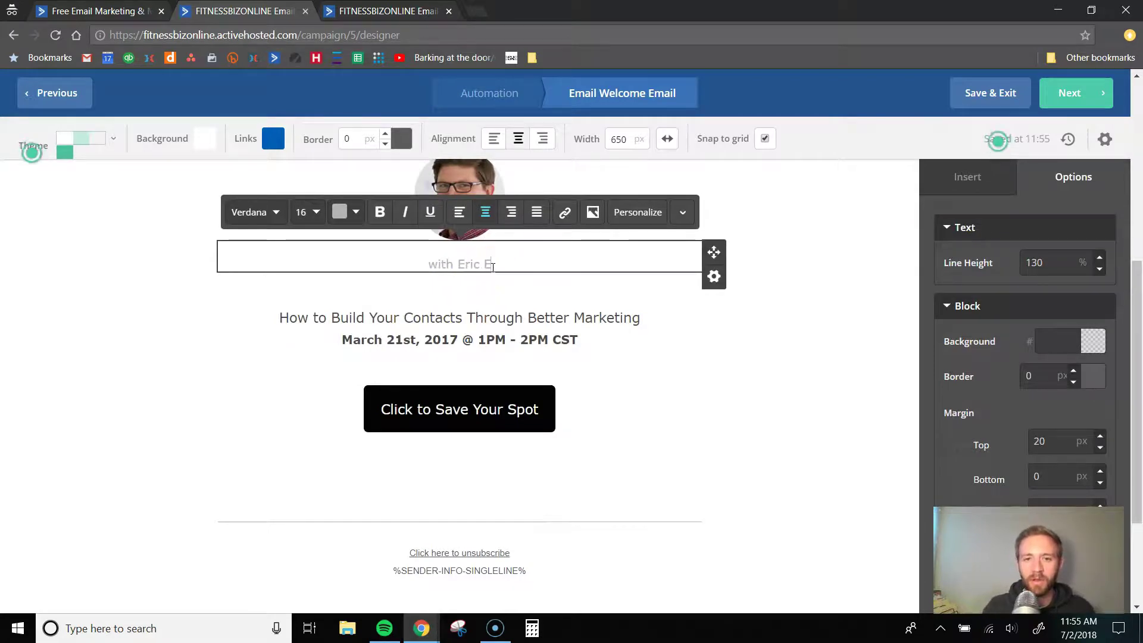
left_click(691, 364)
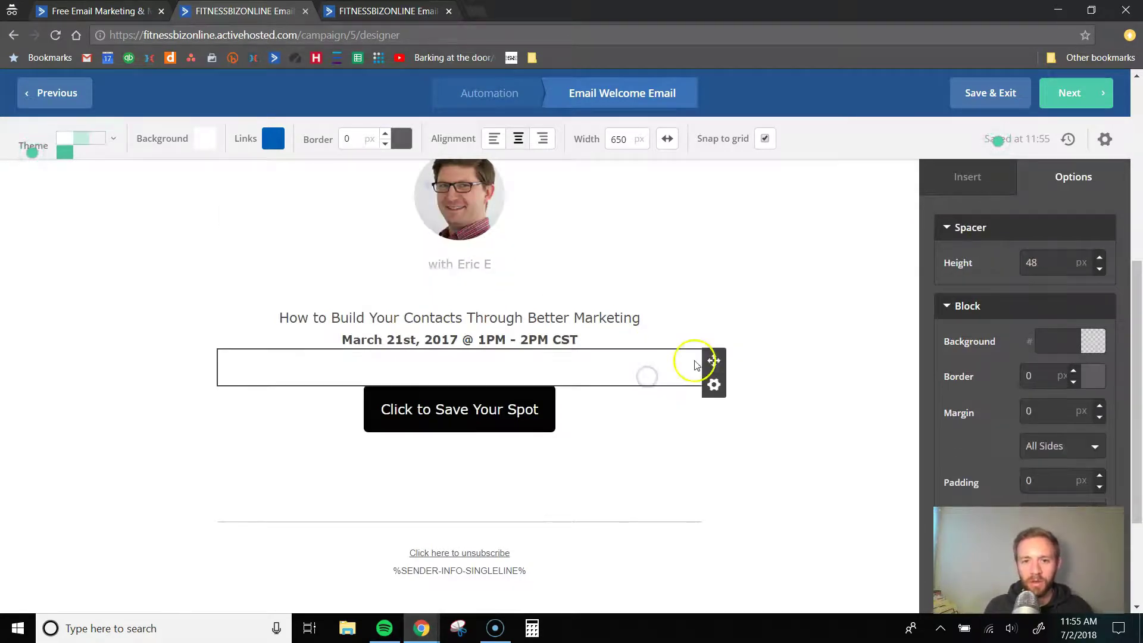
- Change the webinar title line to 'Download the marketing checklist now', removing the date and time
triple_click(512, 318)
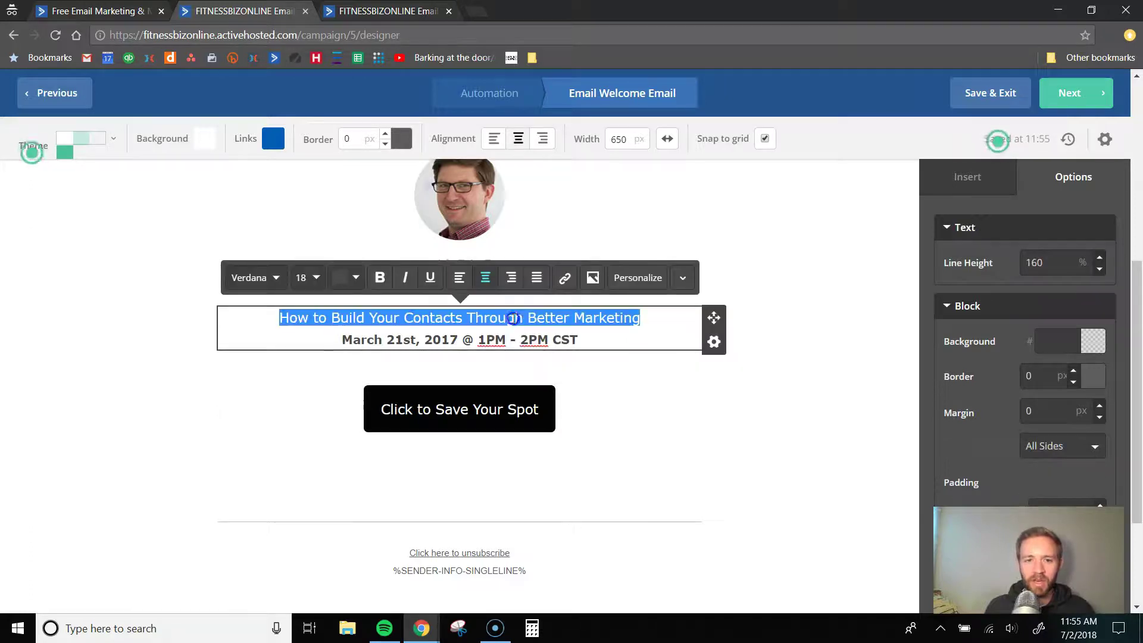
type("Download ")
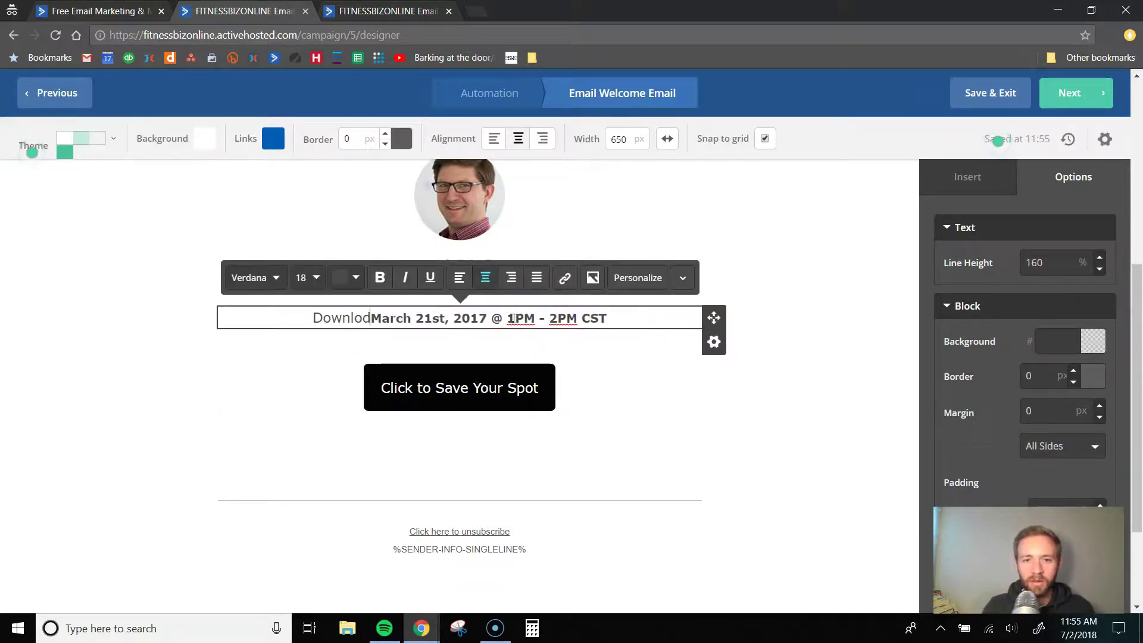
type("the check")
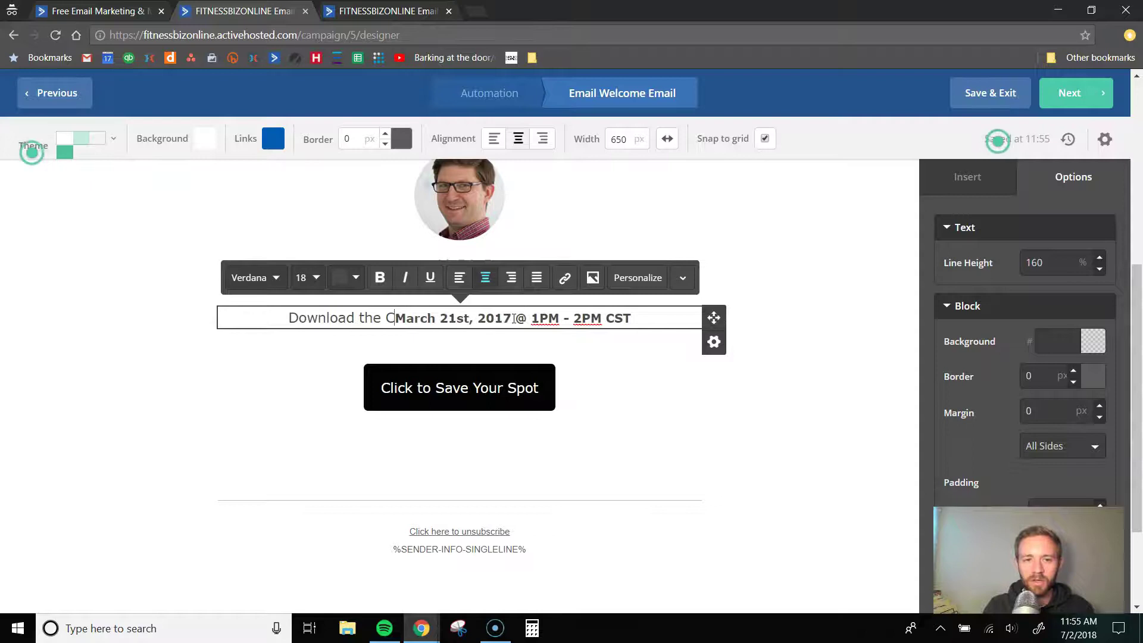
key("BackSpace")
key("BackSpace")
key("BackSpace")
key("BackSpace")
key("BackSpace")
type("marketing checklist now")
key("Delete")
key("Delete")
key("Delete")
key("Delete")
key("Delete")
key("Delete")
key("Delete")
key("Delete")
key("Delete")
key("Delete")
key("Delete")
key("Delete")
key("Delete")
key("Delete")
key("Delete")
key("Delete")
key("Delete")
key("Delete")
key("Delete")
key("Delete")
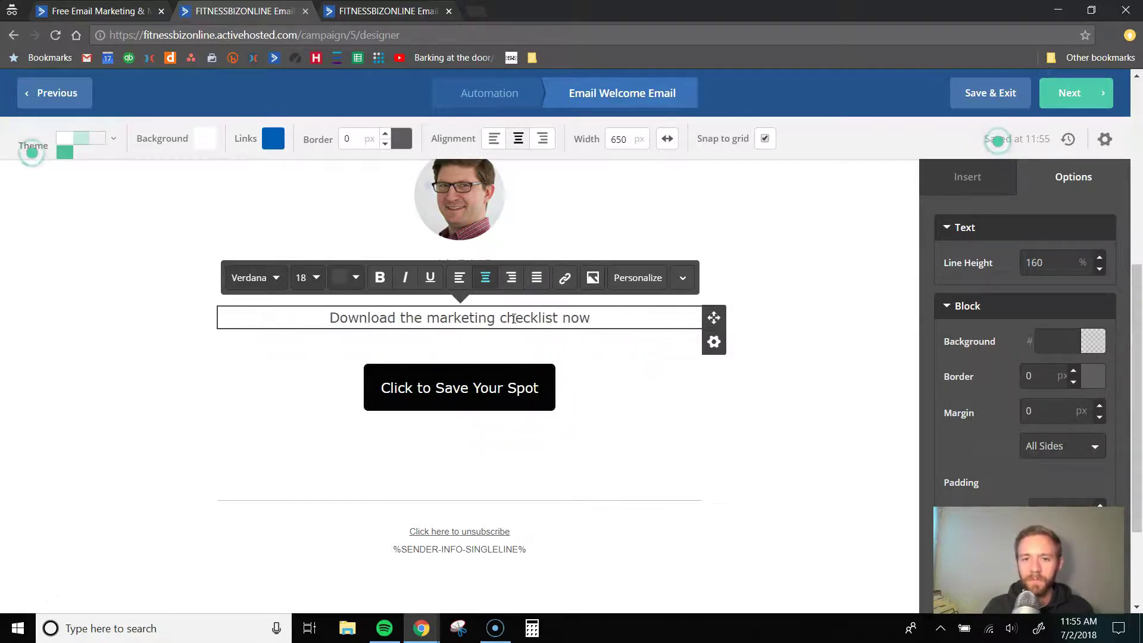
left_click(448, 322)
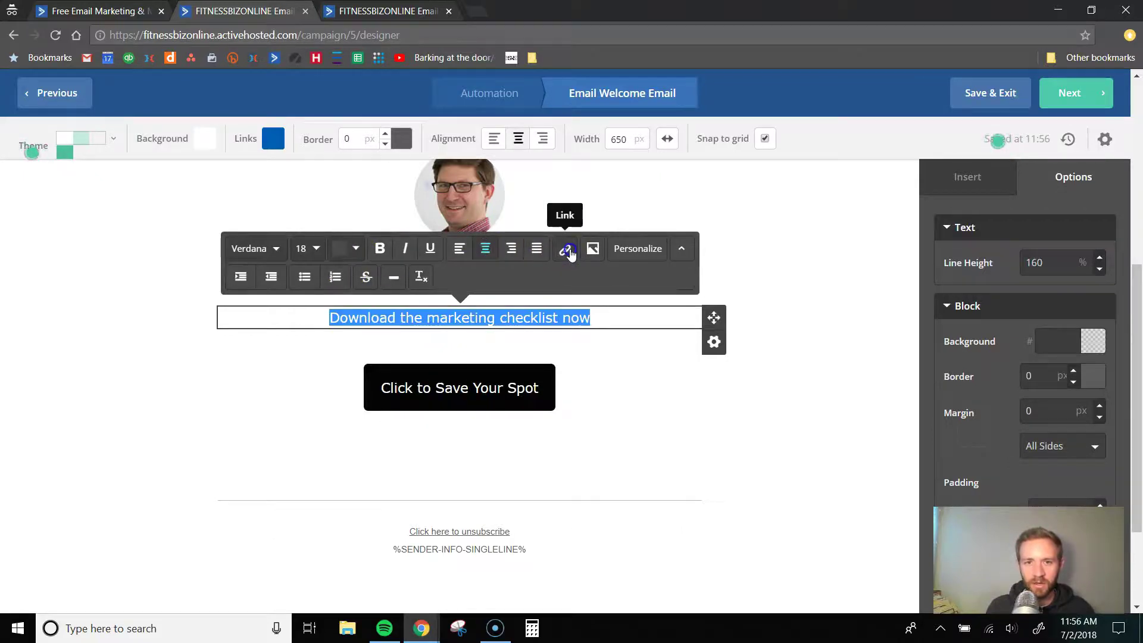
left_click(564, 248)
left_click(469, 189)
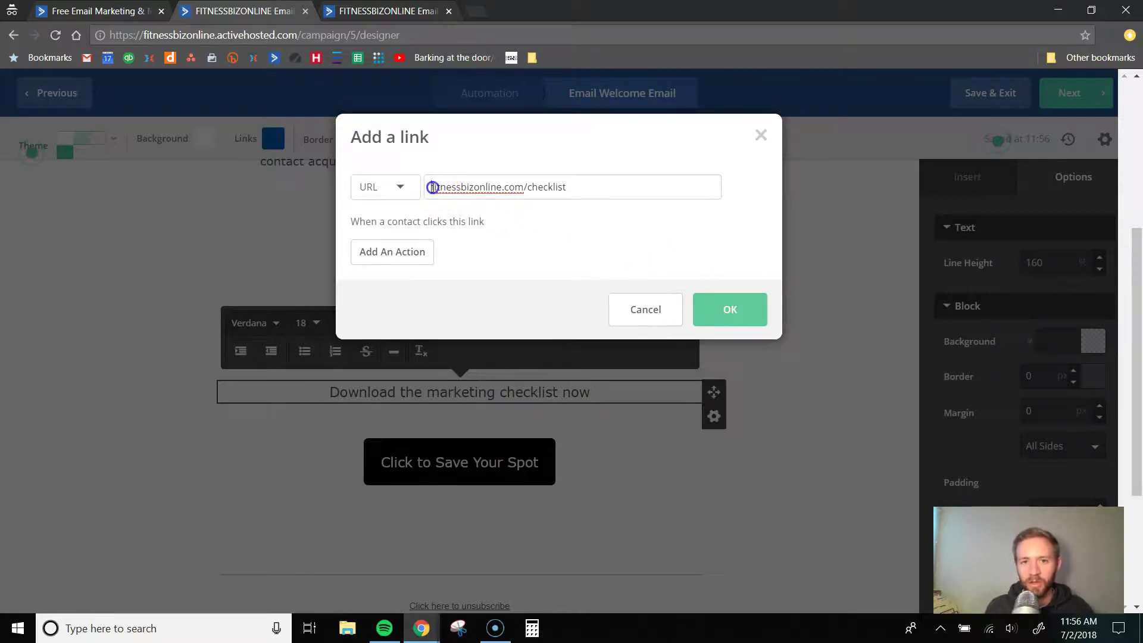
type("www")
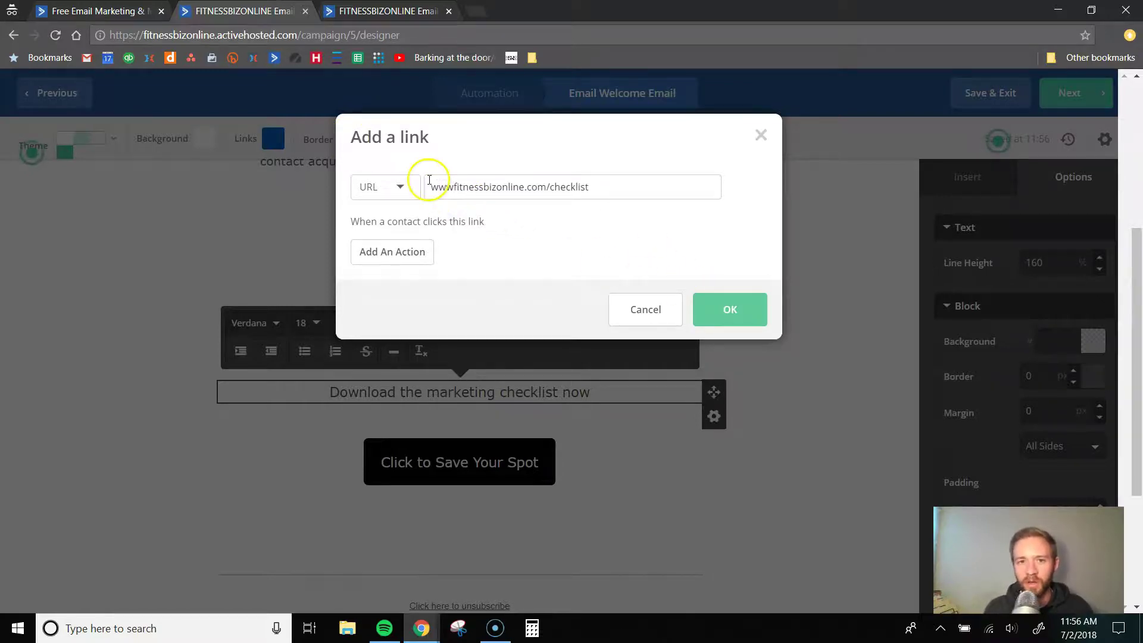
type(".")
left_click(738, 309)
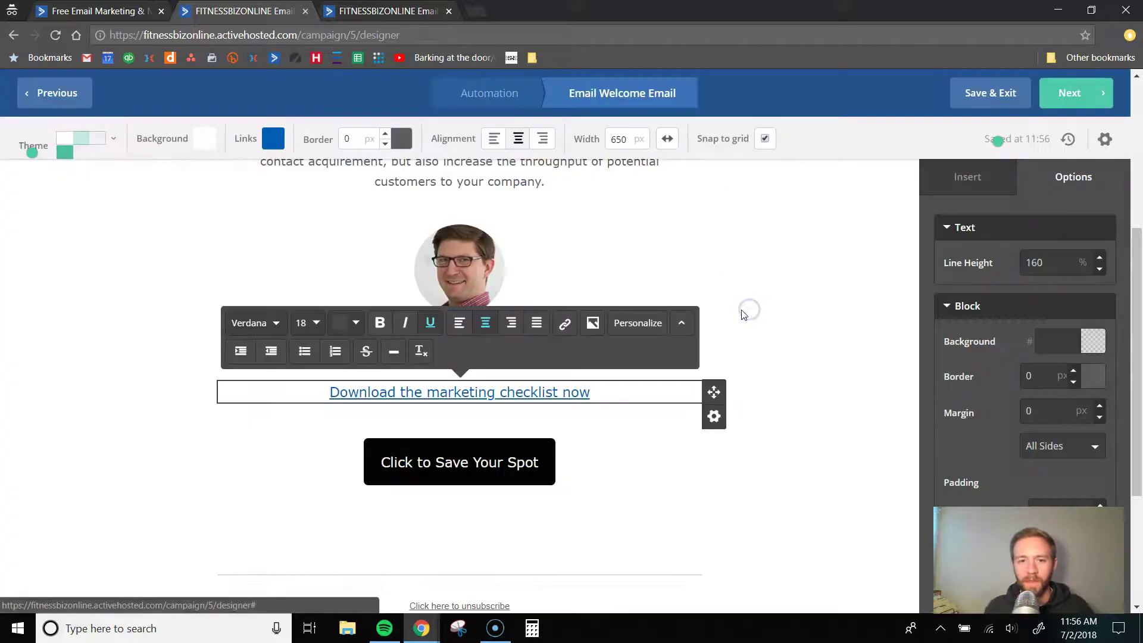
left_click(755, 370)
- Select the 'Click to Save Your Spot' button and edit its link address
left_click(493, 467)
left_click(483, 477)
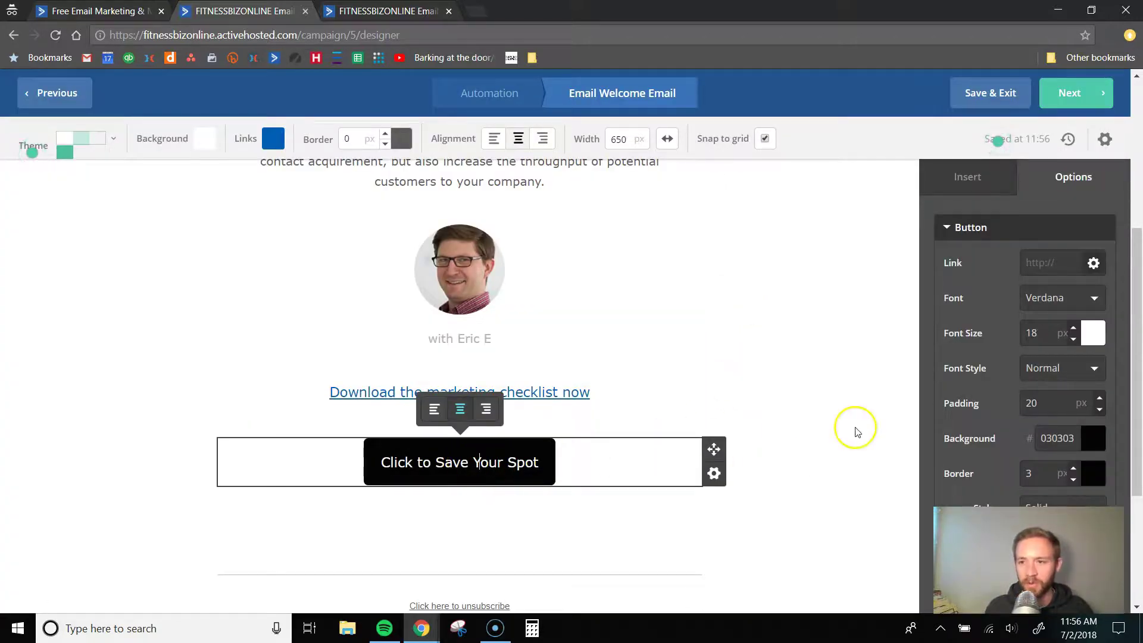
scroll(857, 338, "down", 1)
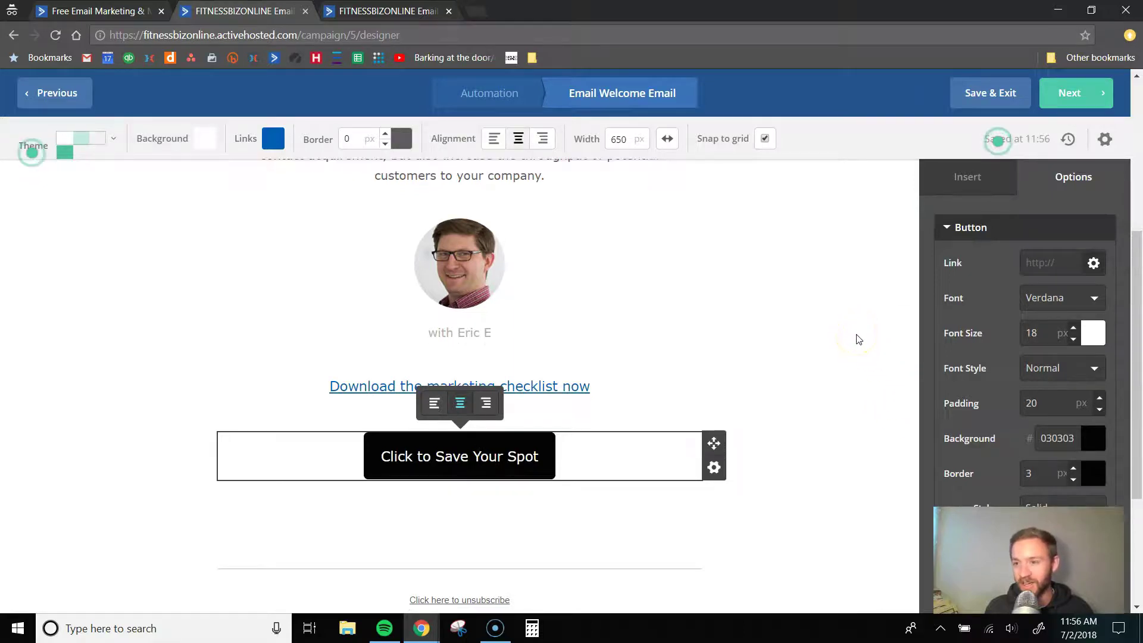
left_click(1038, 263)
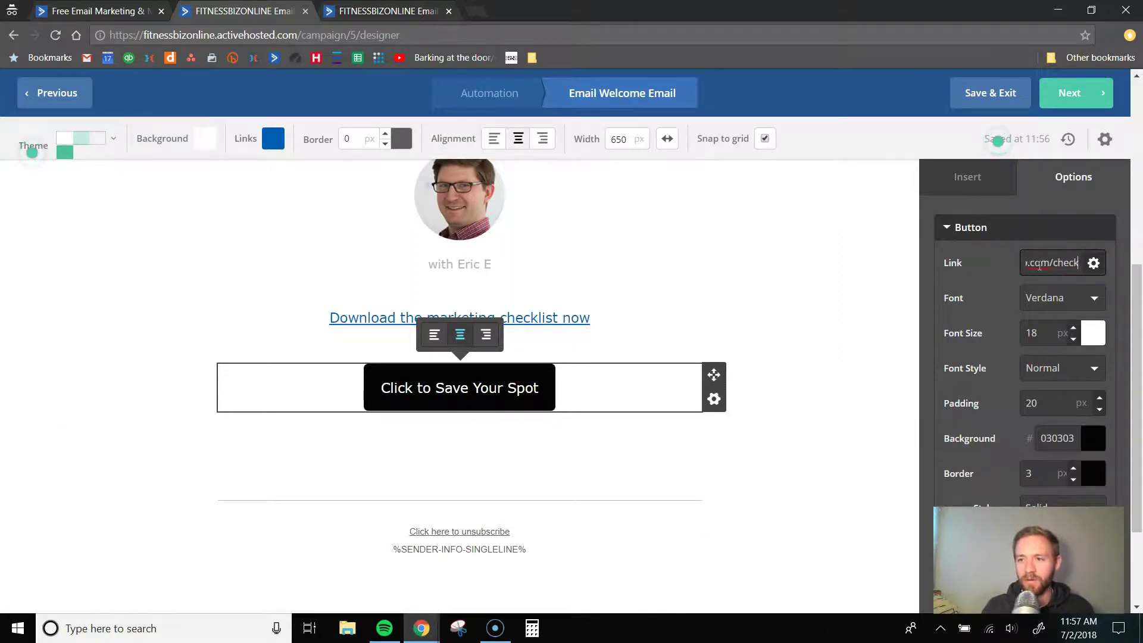
left_click(948, 296)
- Change the button background colour to bright yellow-green #E0F02B
scroll(1033, 315, "down", 2)
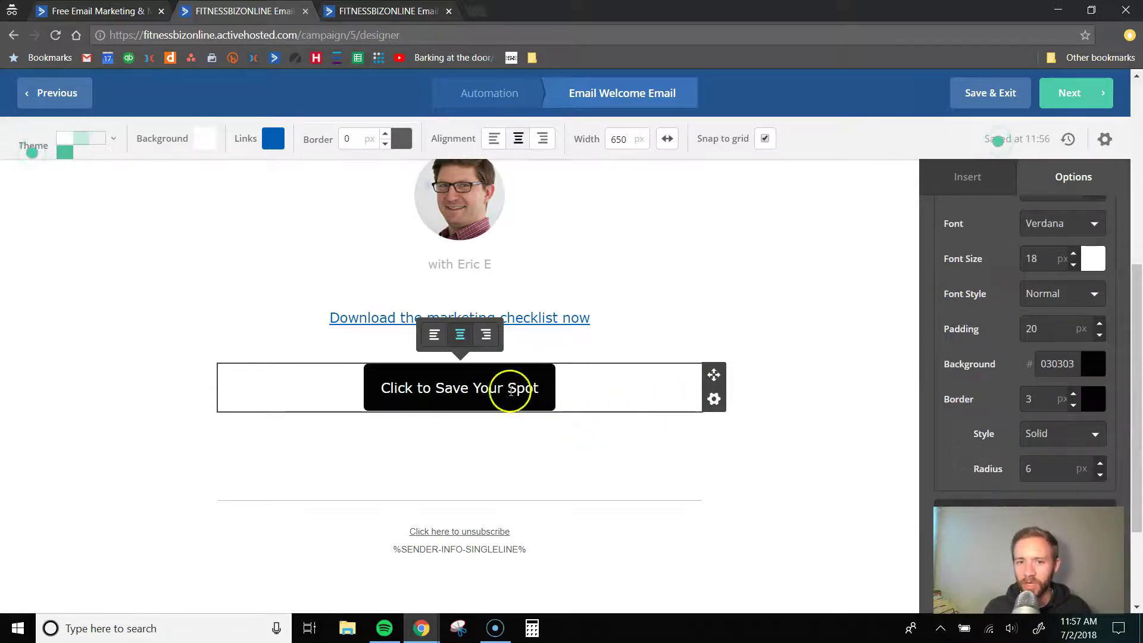
scroll(1066, 319, "up", 2)
scroll(1004, 426, "down", 1)
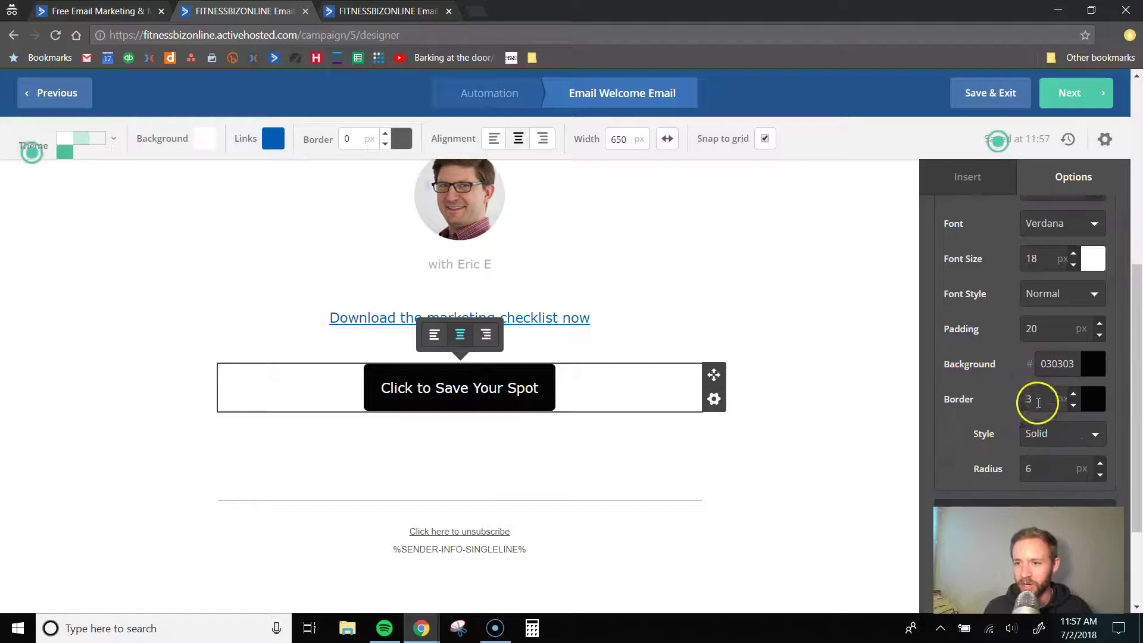
left_click(1089, 366)
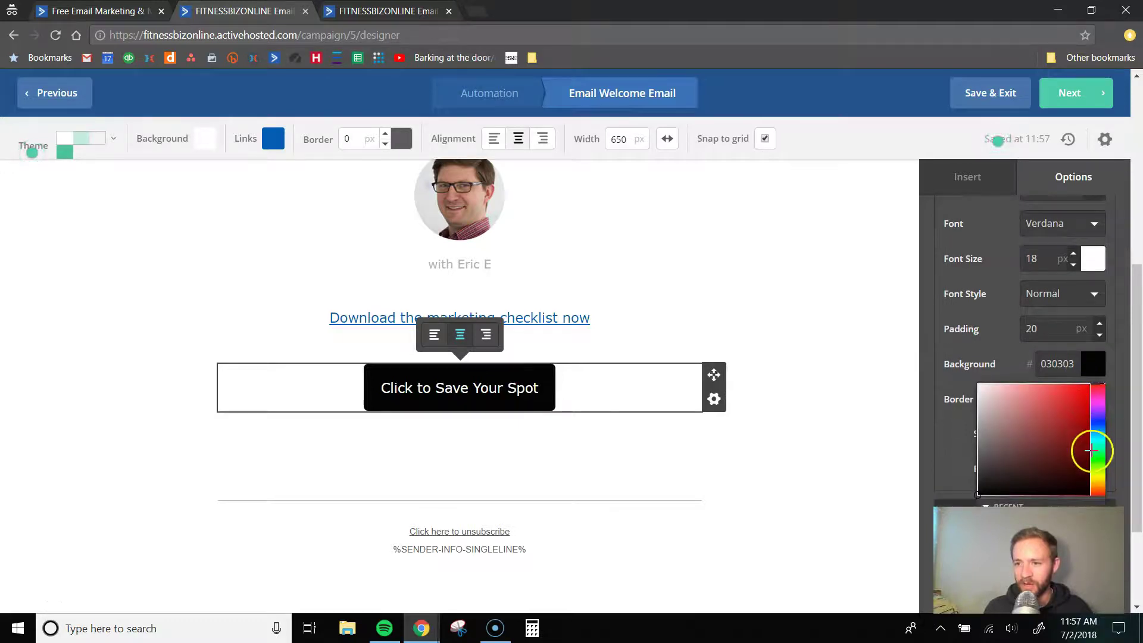
left_click(1100, 466)
left_click_drag(1100, 466, 1098, 463)
left_click(1052, 396)
left_click(1068, 399)
left_click_drag(1071, 406, 1081, 419)
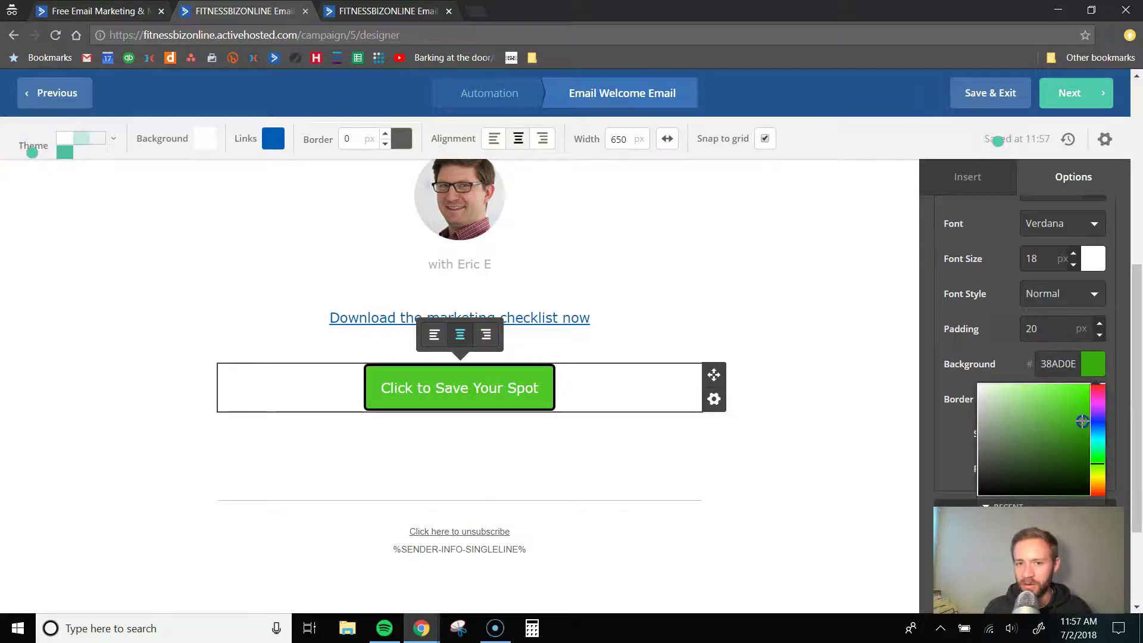
left_click(1098, 476)
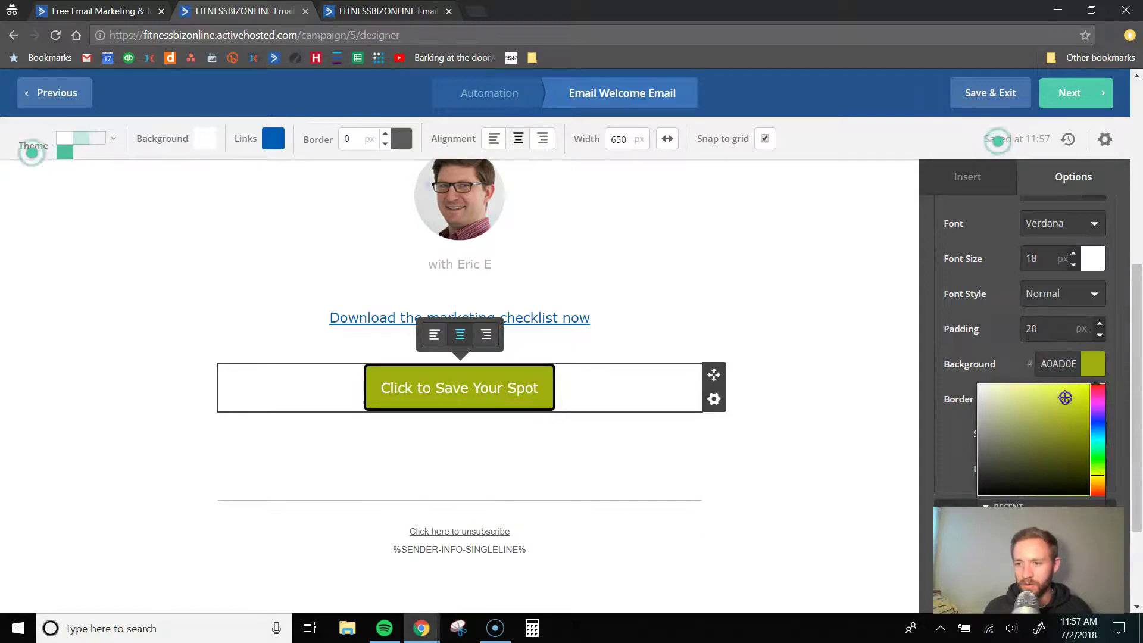
left_click(1072, 392)
scroll(1090, 301, "up", 1)
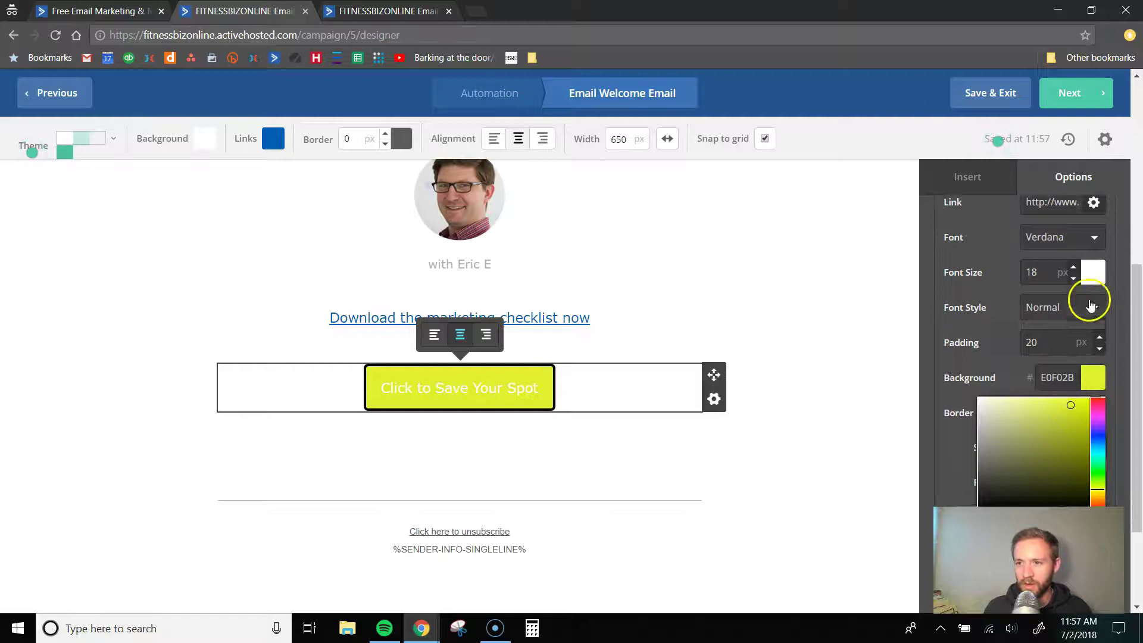
scroll(1011, 347, "down", 1)
left_click(983, 354)
- Give the button a 1 px border and raise its font size to 26
left_click(1072, 408)
left_click(1072, 407)
left_click(1073, 408)
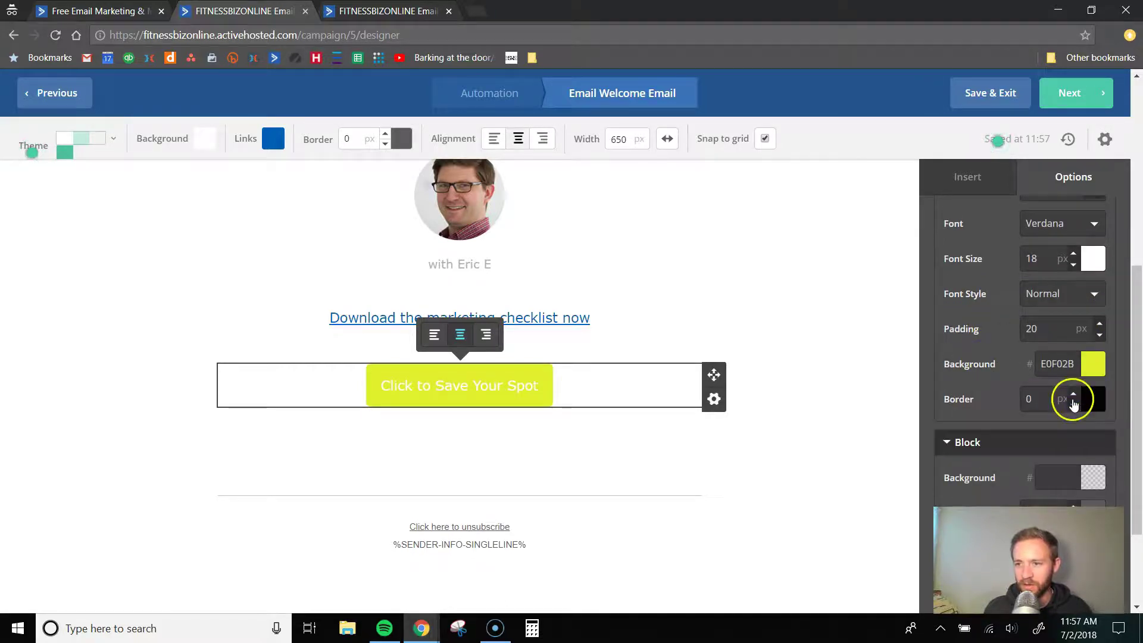
left_click(1073, 394)
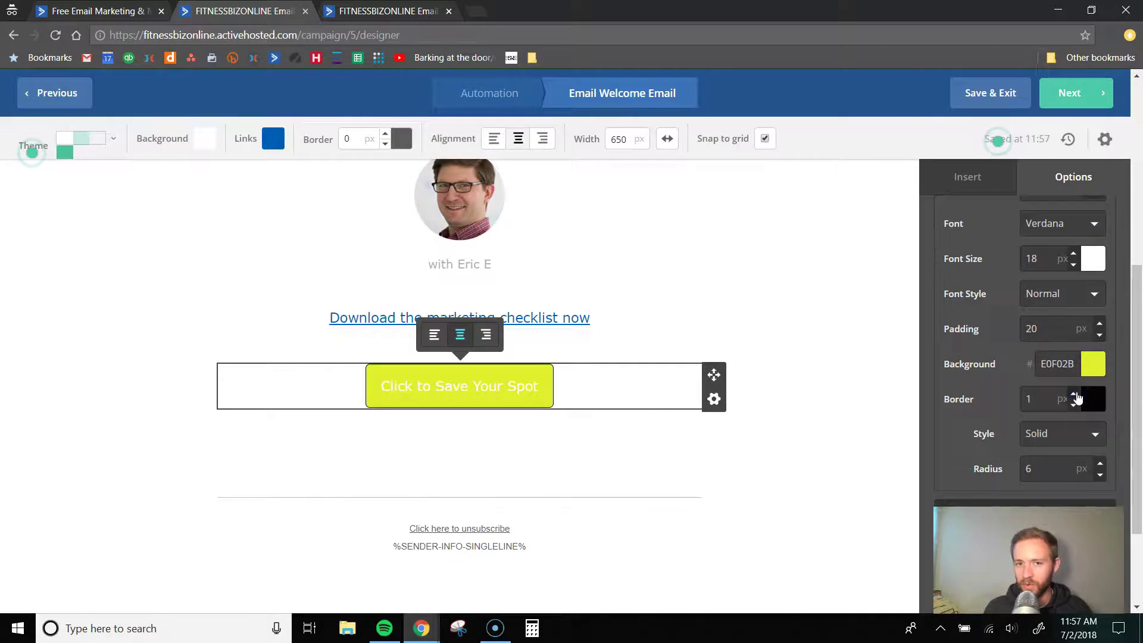
scroll(1090, 337, "up", 2)
left_click(1072, 328)
left_click(1072, 328)
left_click(1072, 329)
left_click(1072, 329)
left_click(1072, 328)
left_click(1073, 329)
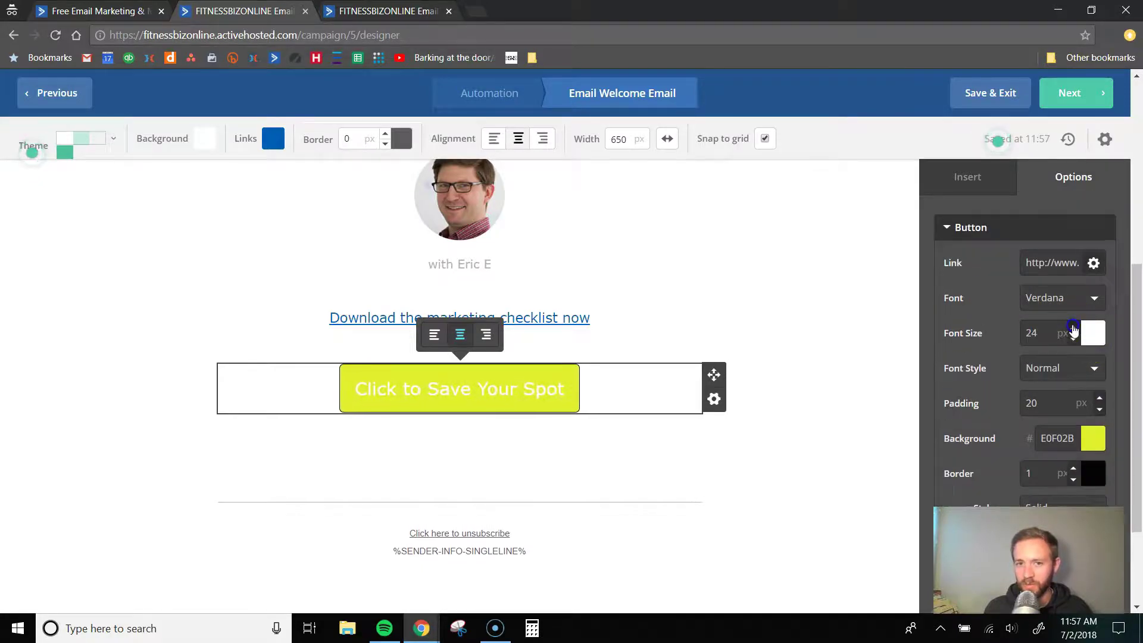
left_click(1072, 328)
left_click(1072, 329)
- Change the button text to 'Download the checklist'
scroll(1032, 330, "up", 3)
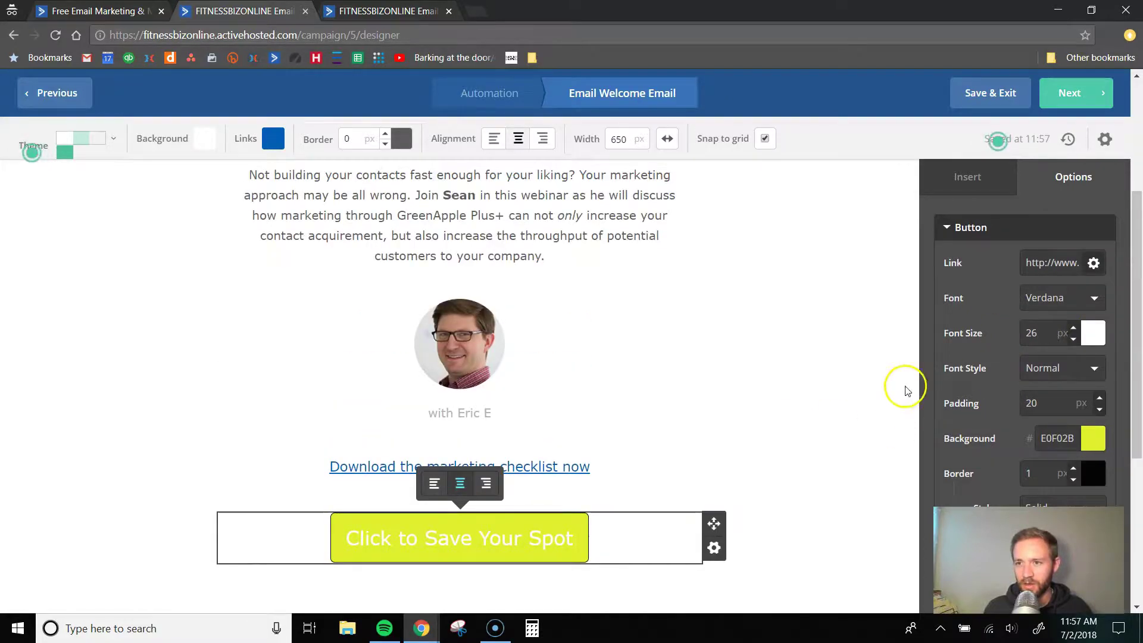
scroll(906, 390, "up", 4)
scroll(969, 344, "down", 3)
scroll(655, 433, "down", 7)
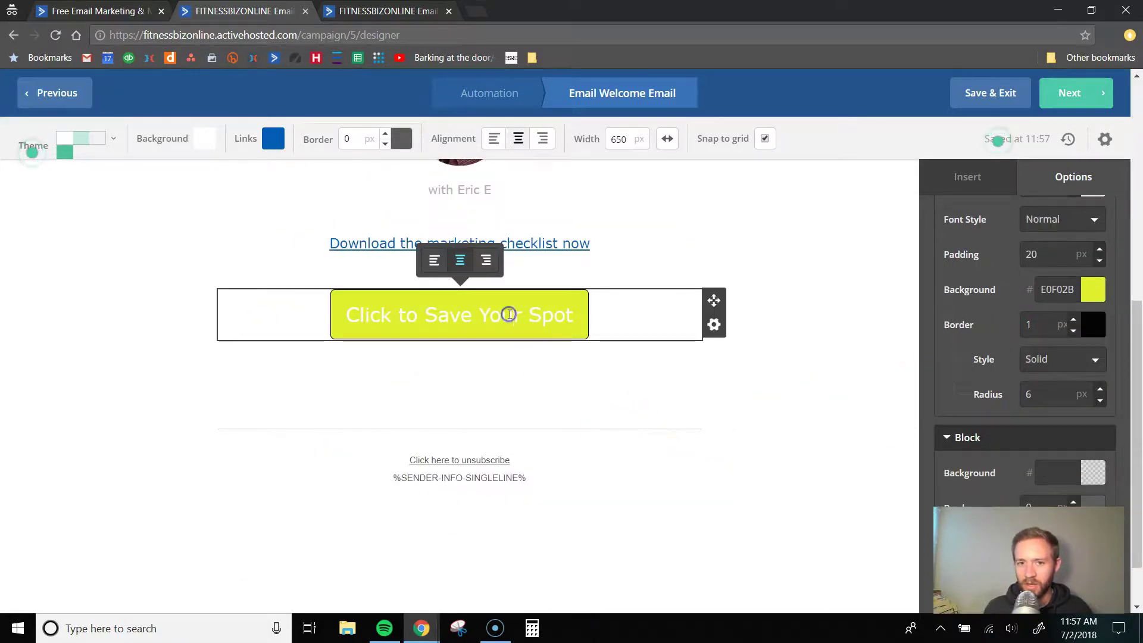
triple_click(509, 314)
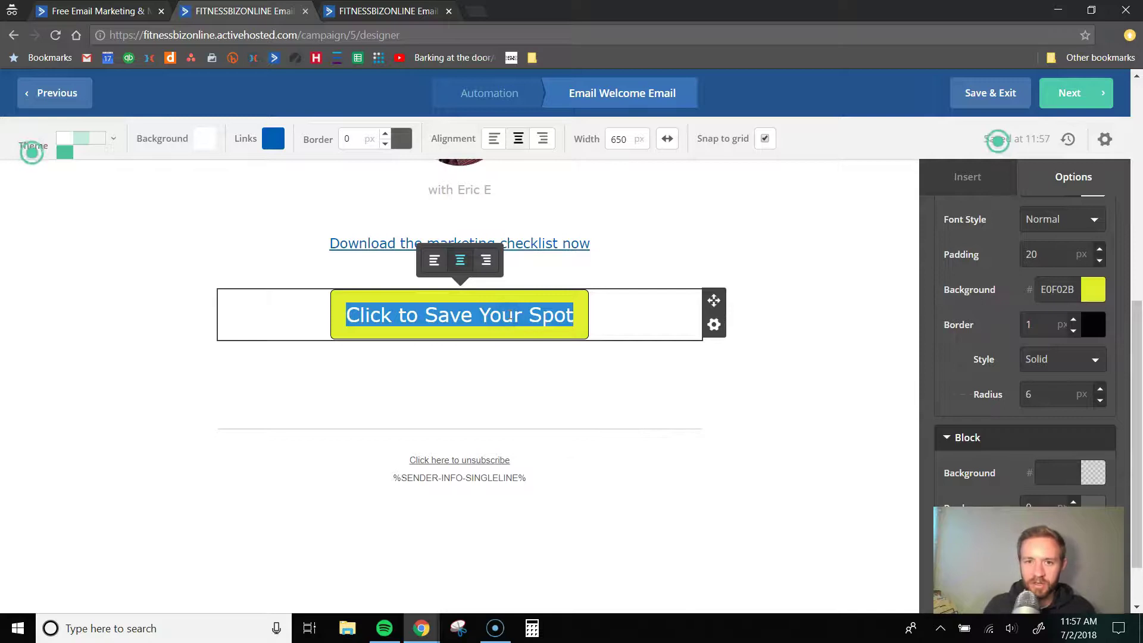
type("Download")
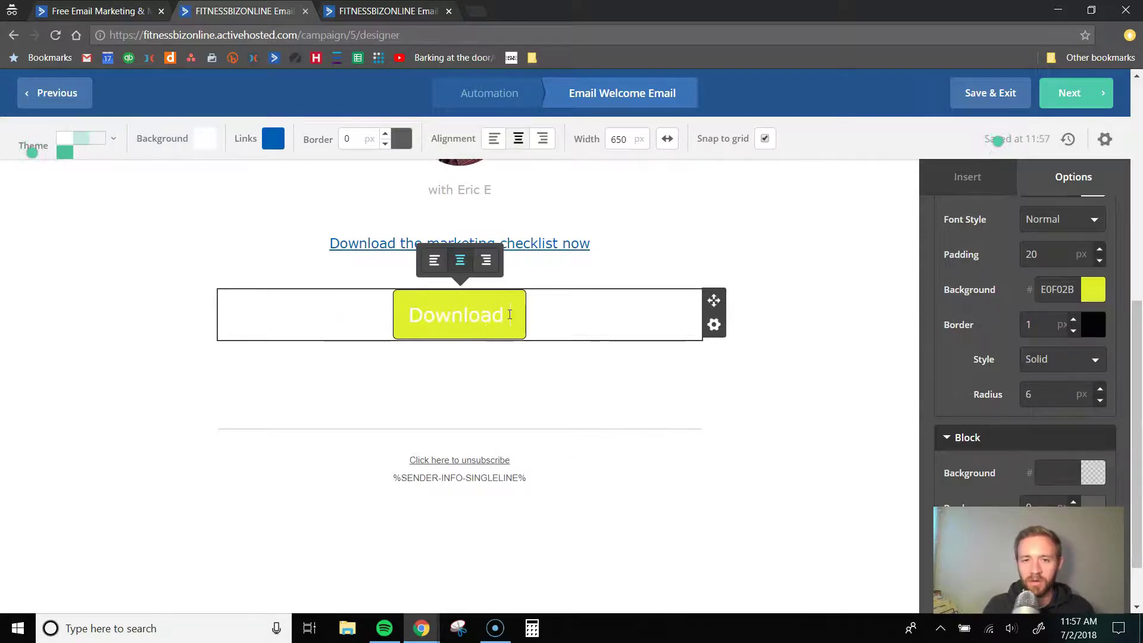
type(" the checklist")
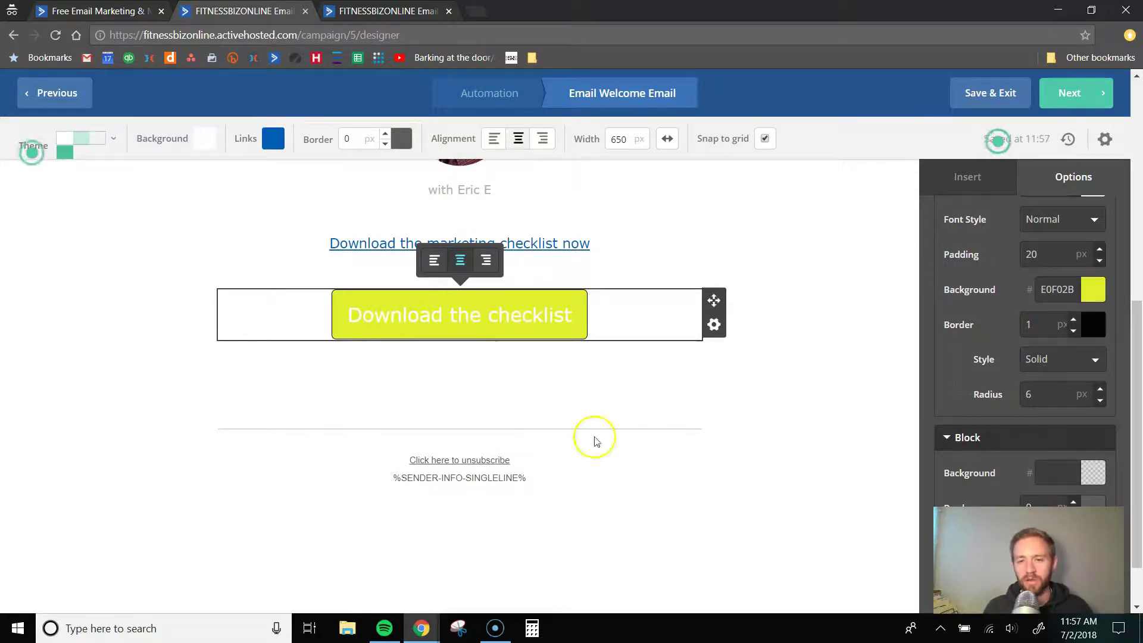
left_click(732, 462)
scroll(714, 470, "up", 7)
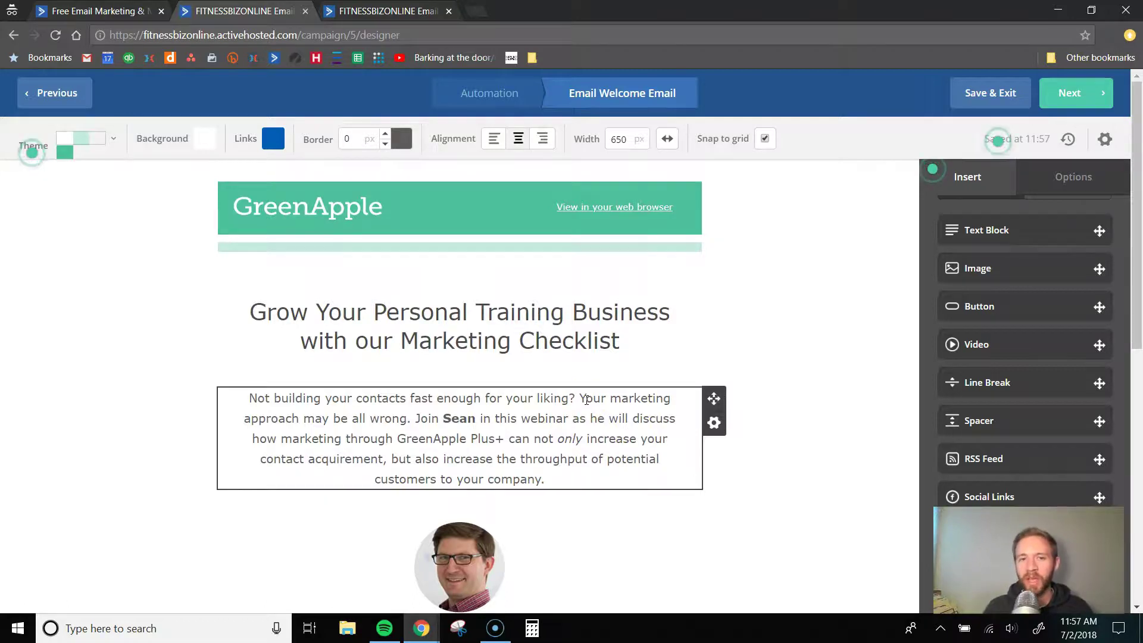
scroll(455, 369, "down", 10)
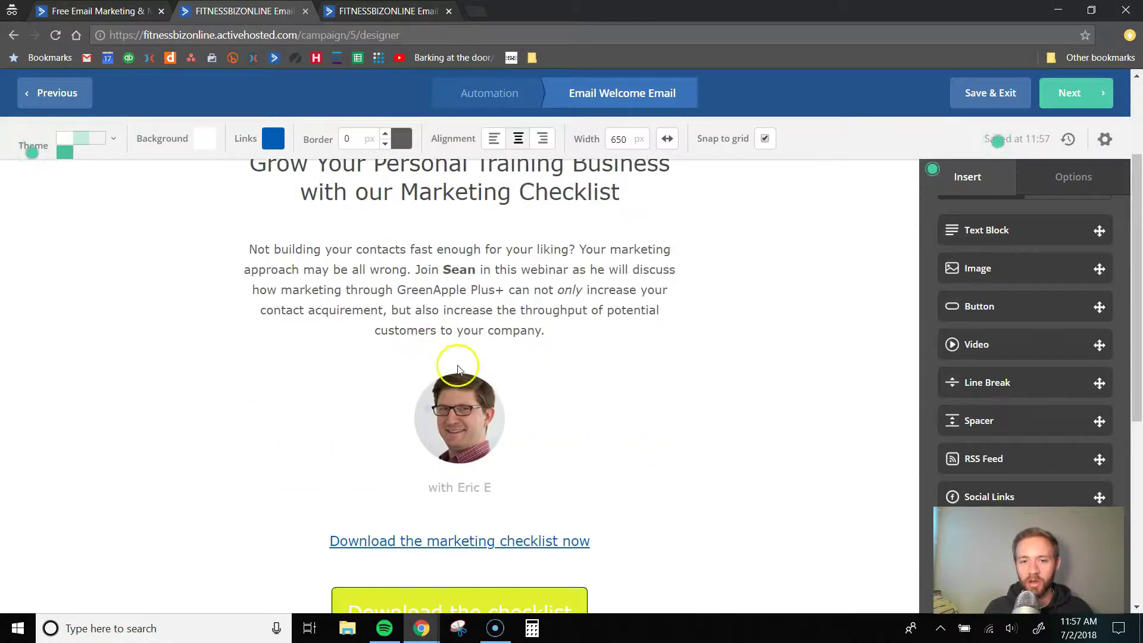
scroll(812, 411, "up", 10)
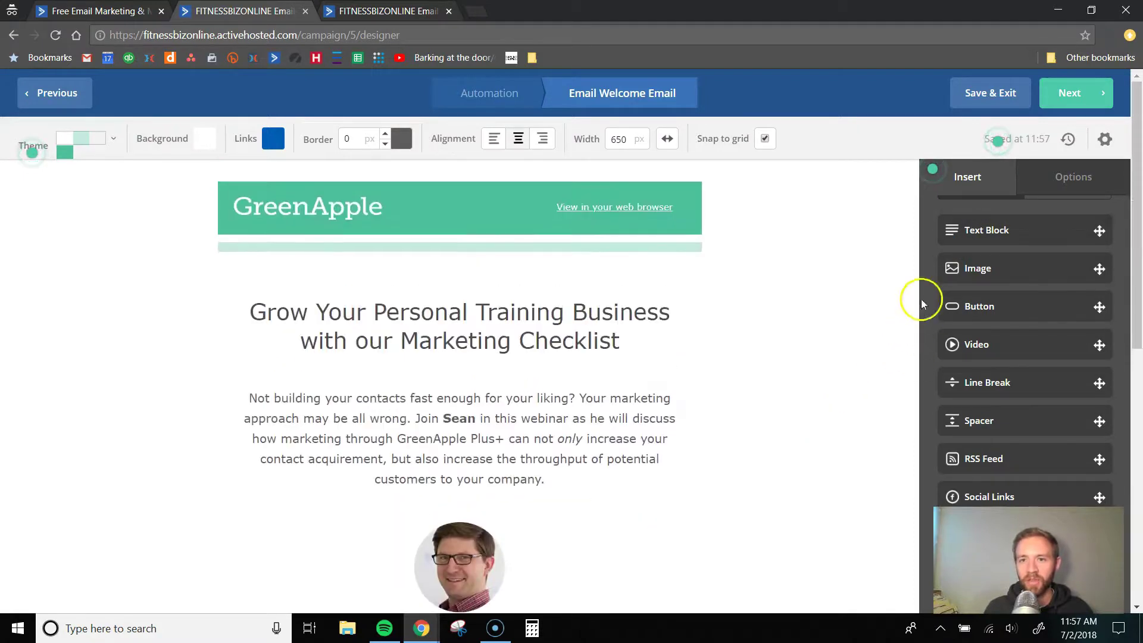
- Advance from the designer to the Welcome Email's Campaign Summary page
left_click(1073, 94)
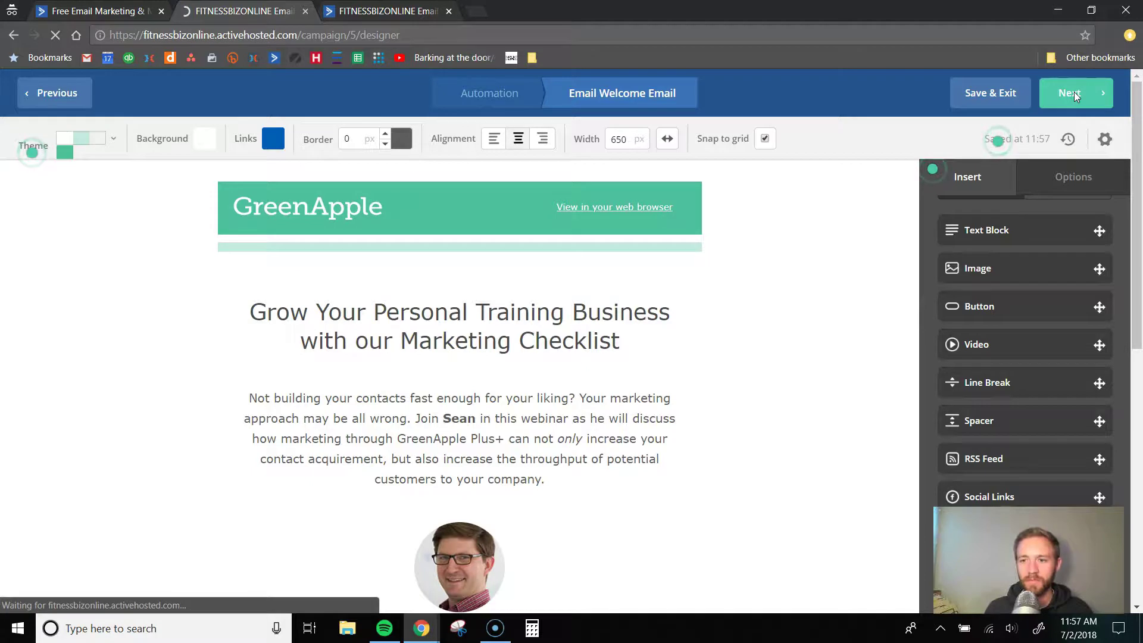
scroll(530, 330, "down", 4)
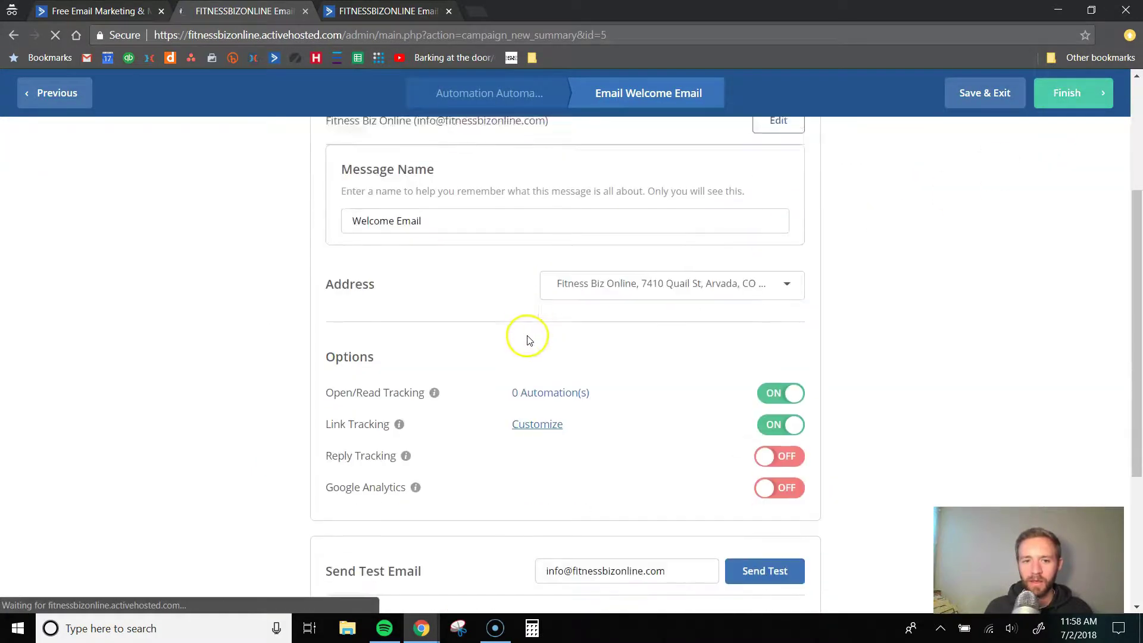
scroll(495, 293, "up", 3)
scroll(492, 293, "down", 1)
scroll(500, 292, "up", 1)
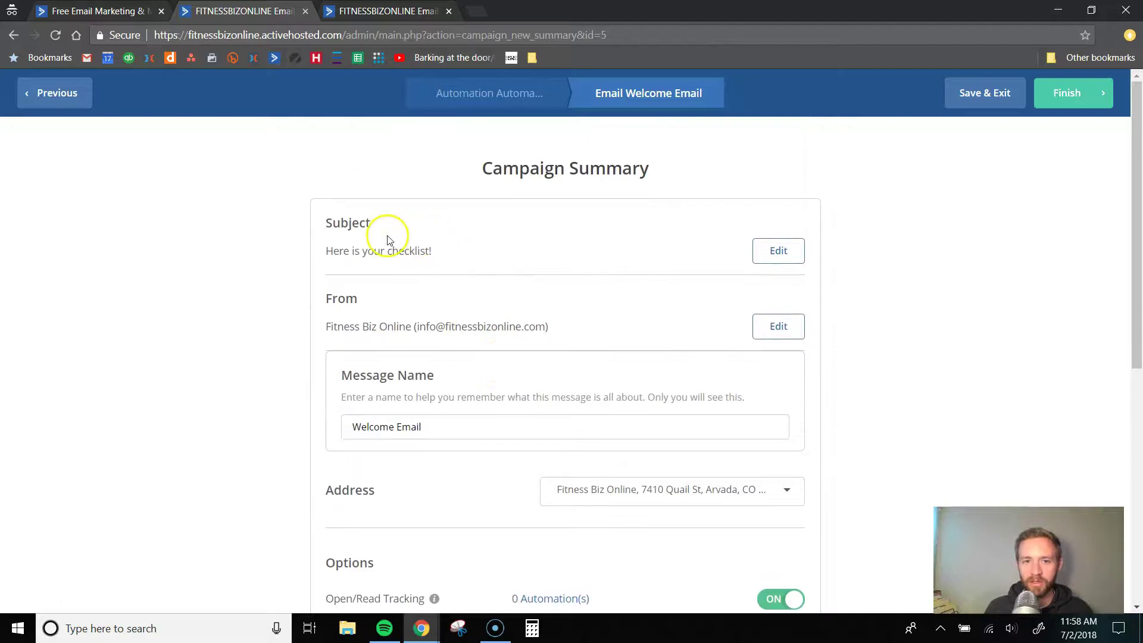
scroll(366, 272, "down", 1)
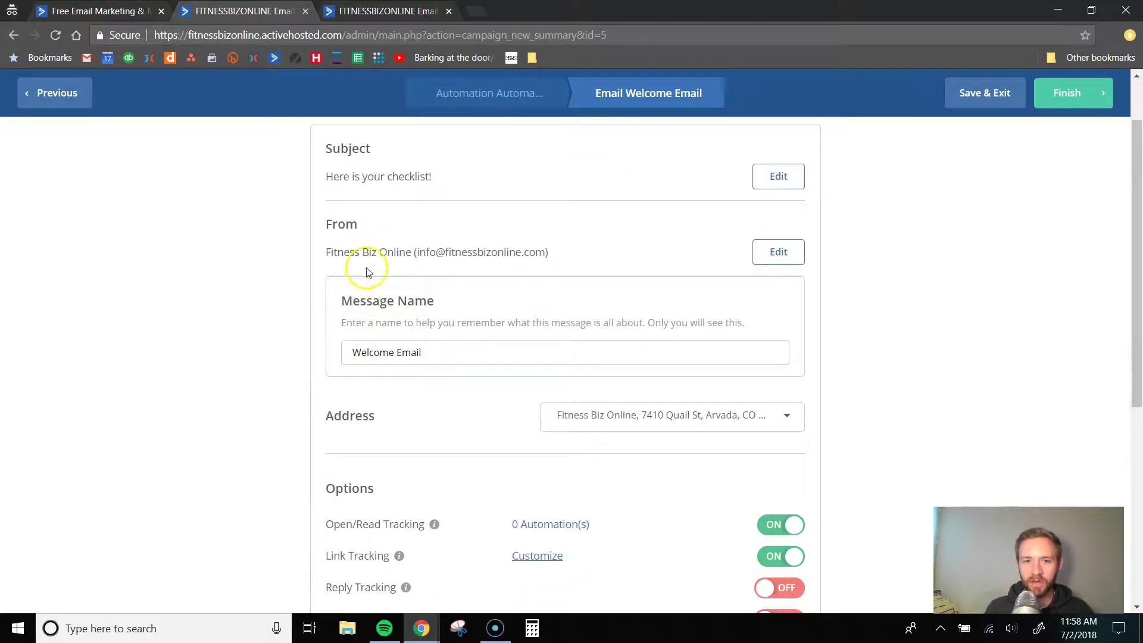
scroll(458, 259, "down", 2)
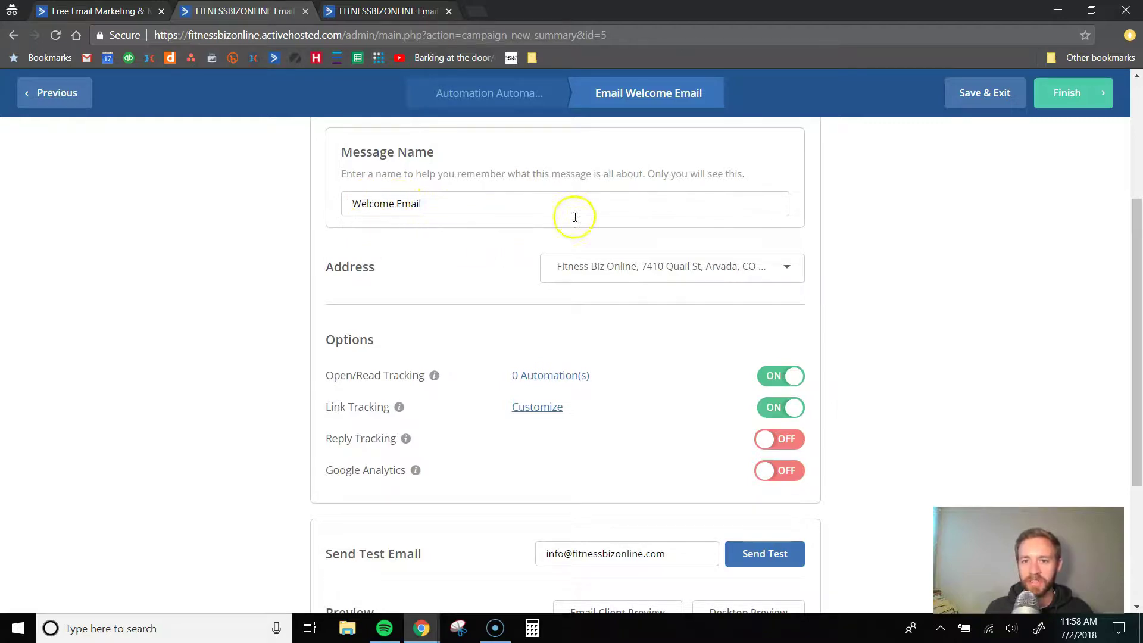
- Open Add New Address from the Address dropdown, then close it without adding an address
left_click(613, 271)
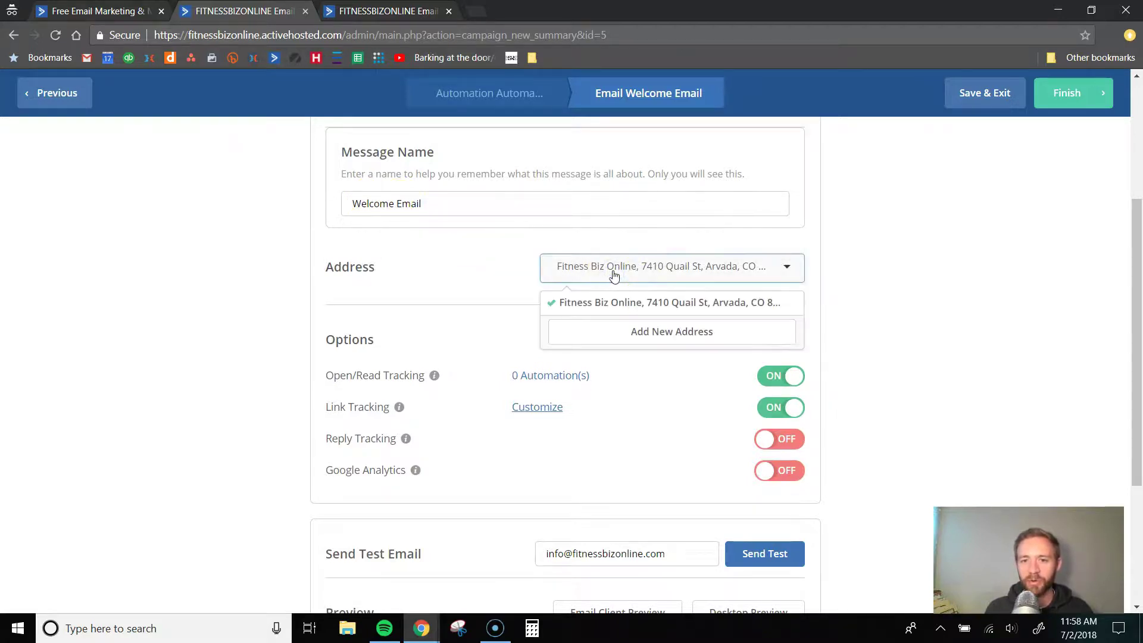
left_click(637, 337)
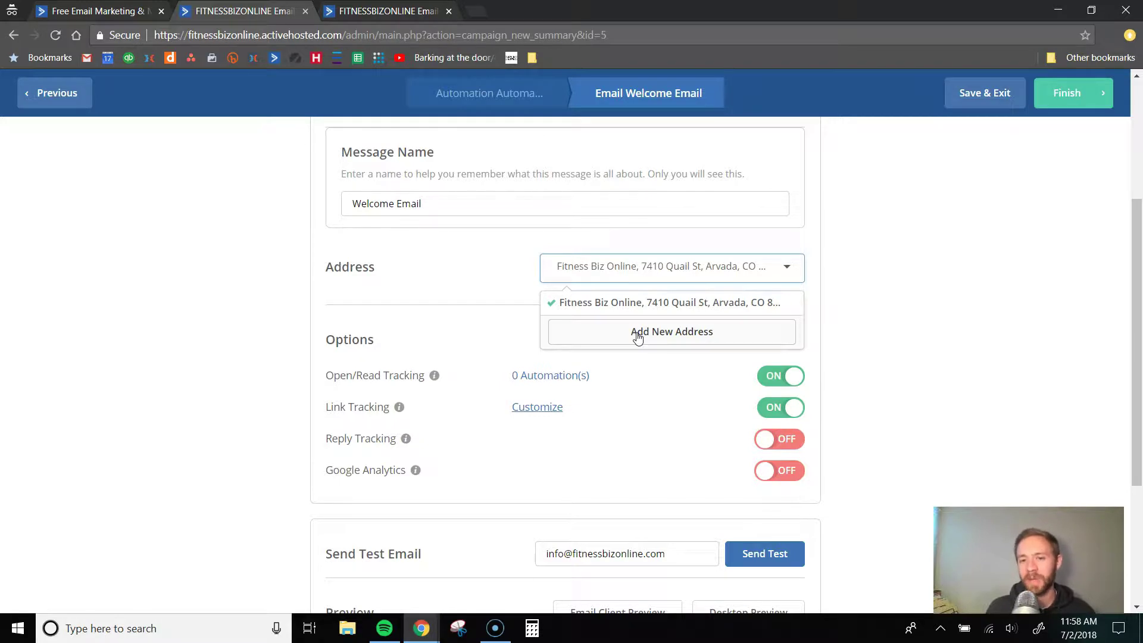
left_click(637, 335)
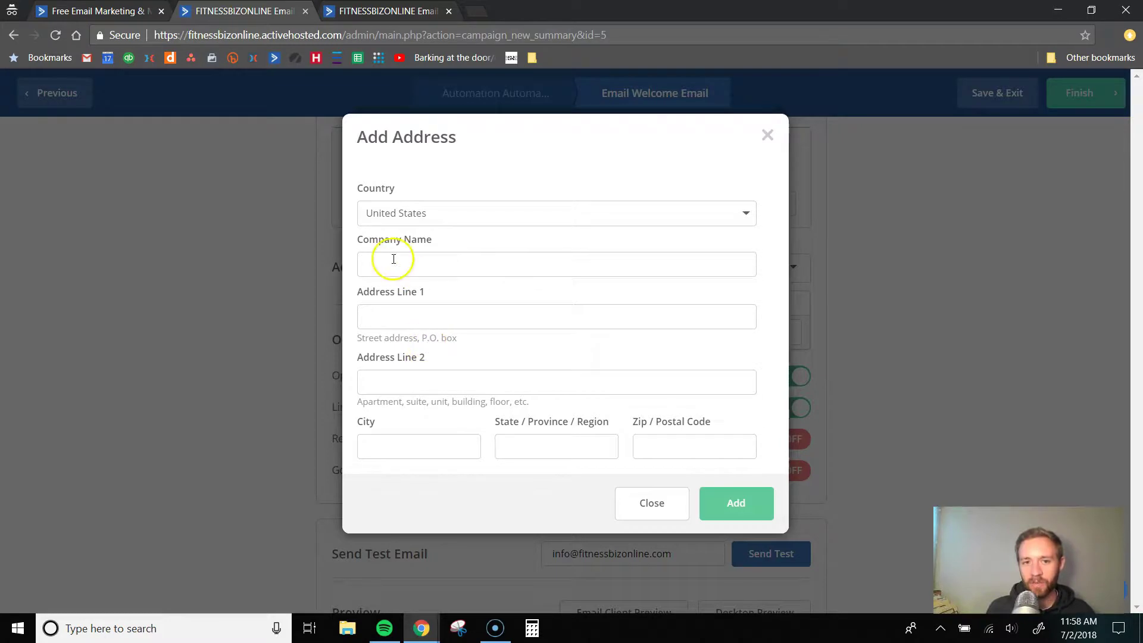
left_click(652, 503)
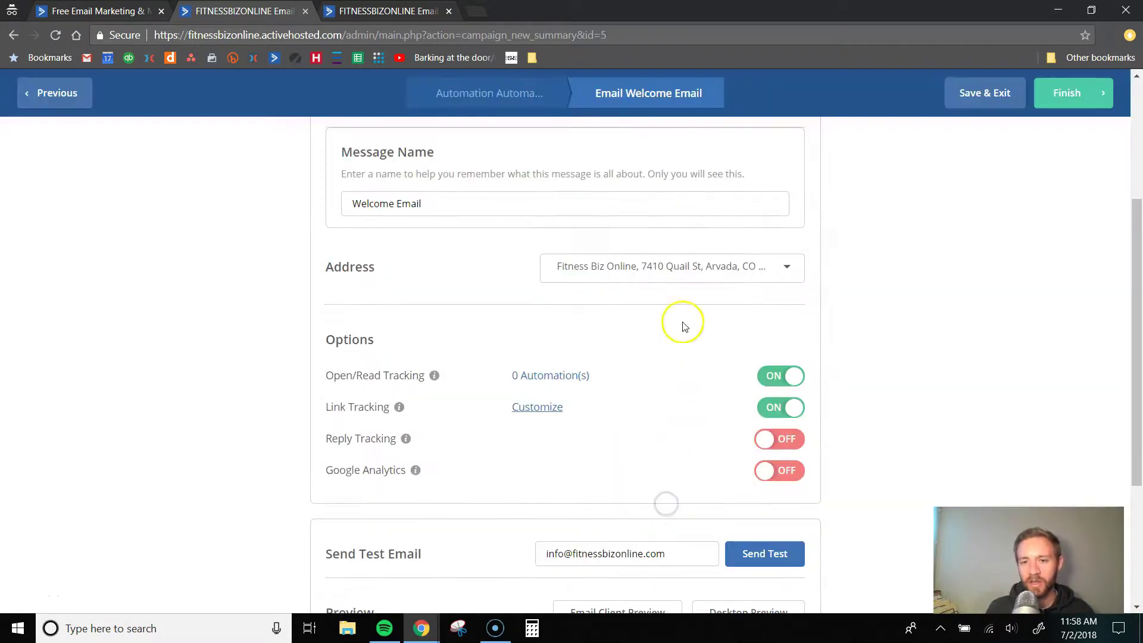
scroll(589, 355, "down", 2)
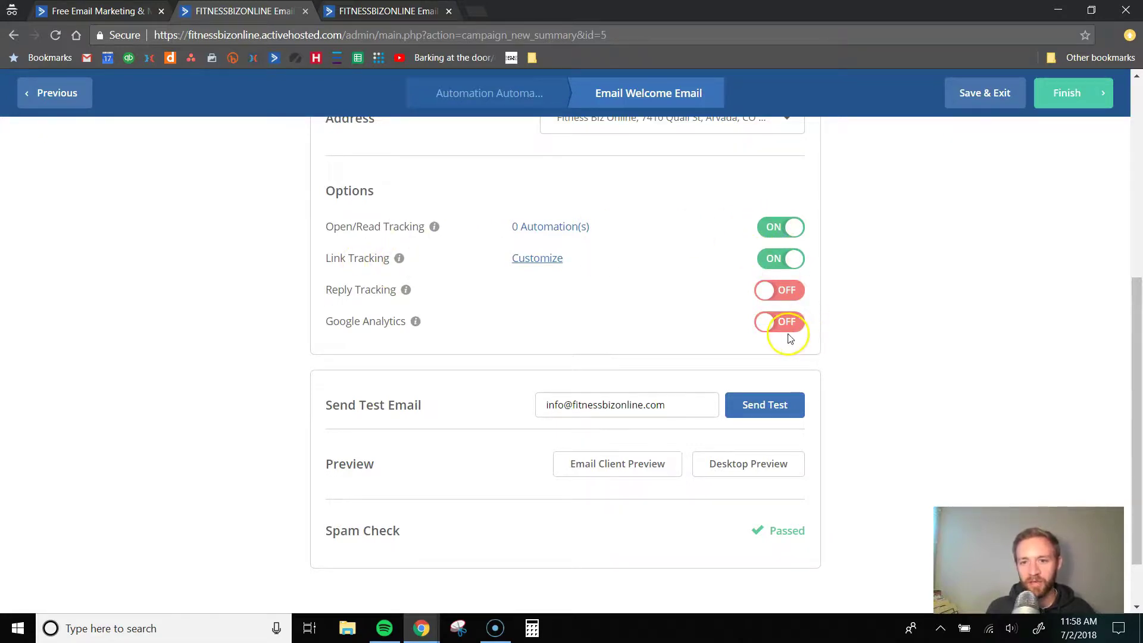
scroll(768, 324, "down", 1)
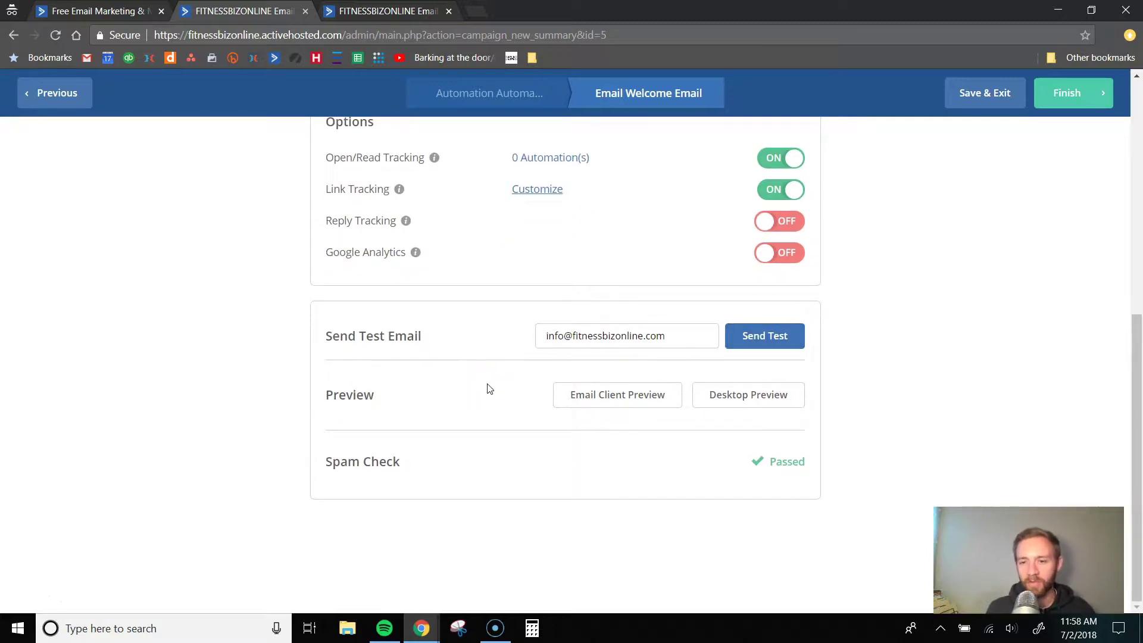
- Replace the default test recipient with a new address, dismissing the browser's autofill suggestions
triple_click(574, 338)
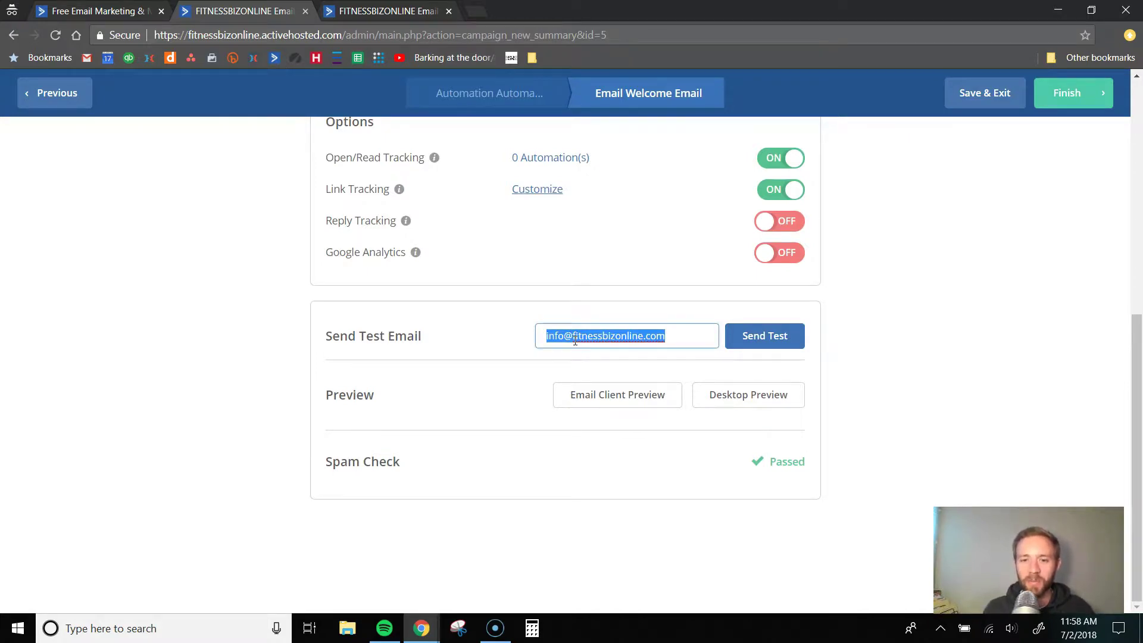
type("eric")
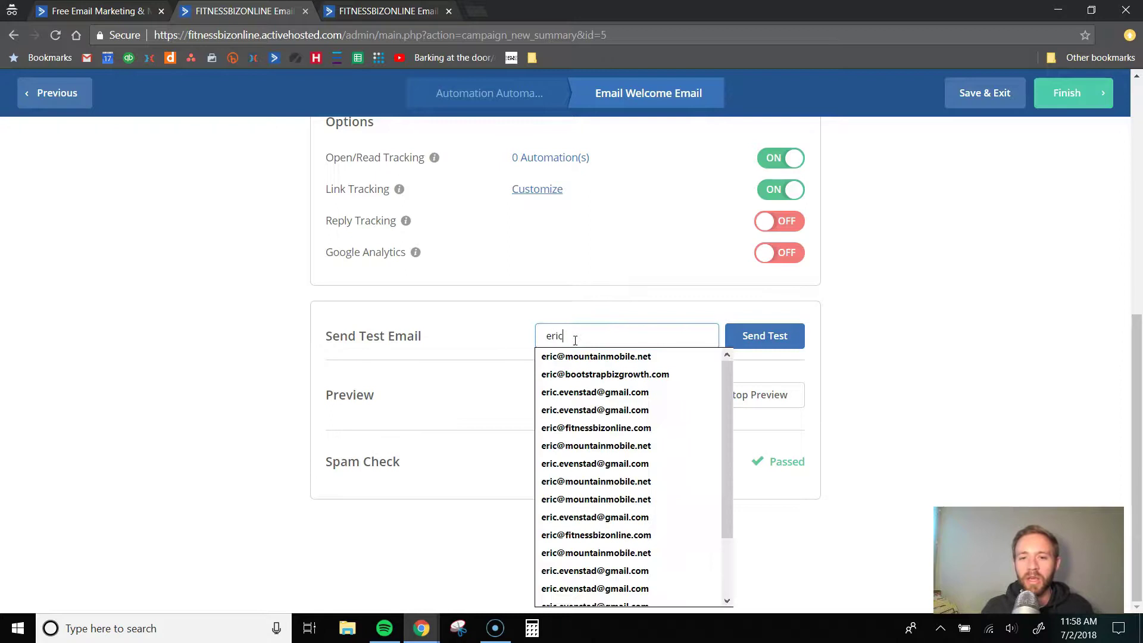
type("@")
key("Down")
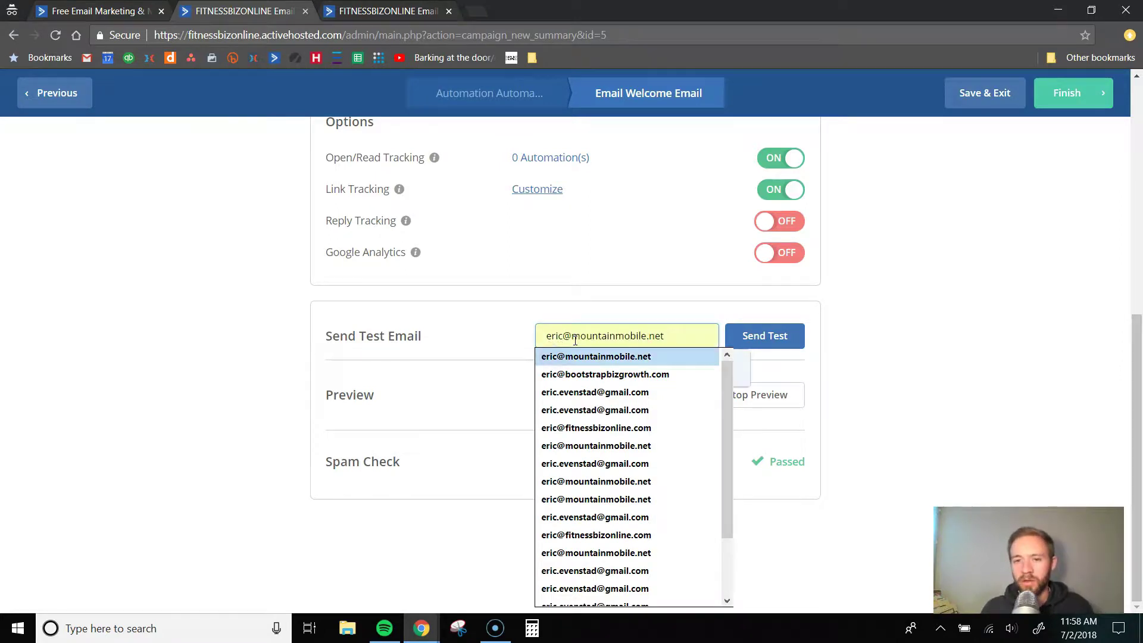
key("Escape")
left_click(586, 333)
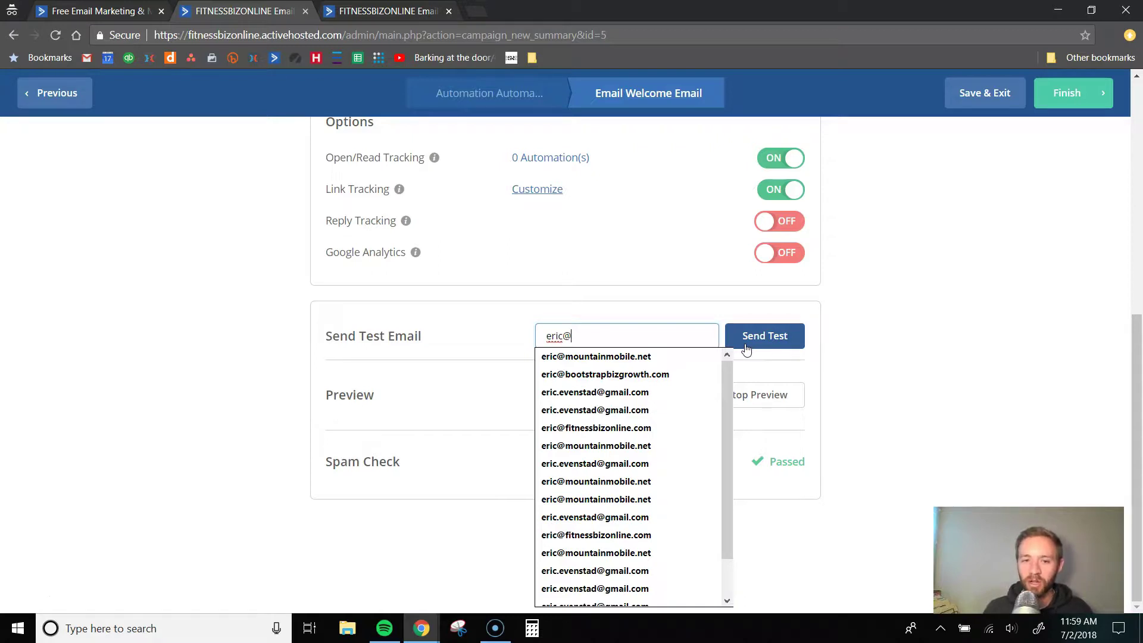
left_click(812, 350)
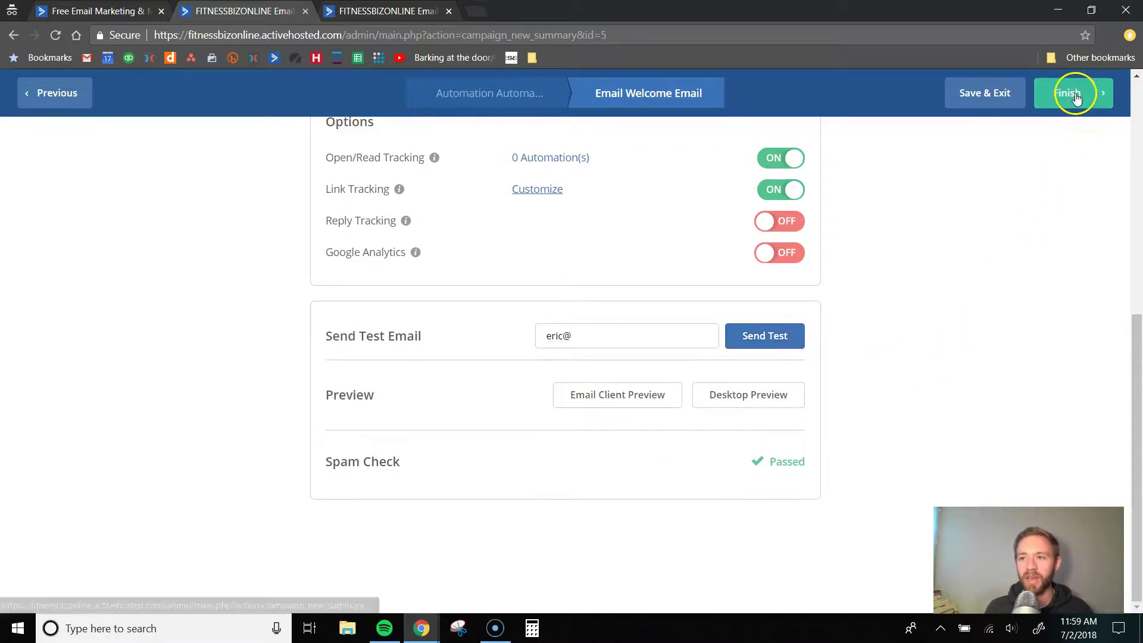
- Finish the Welcome Email and add a Conditions and Workflow Wait step after it
left_click(1072, 95)
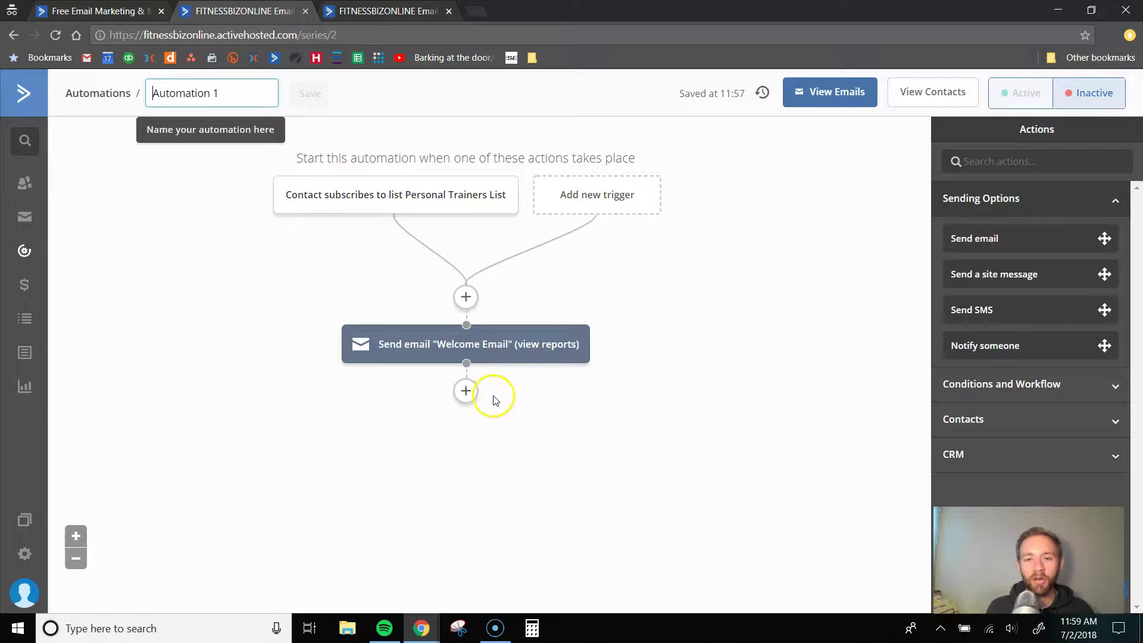
left_click(466, 393)
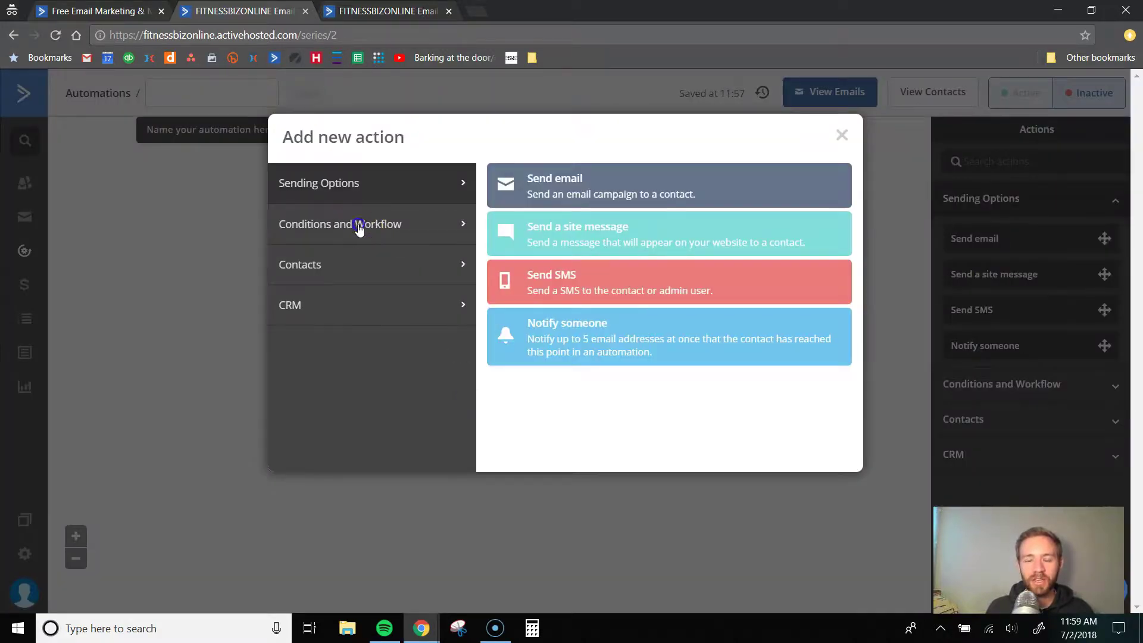
left_click(359, 228)
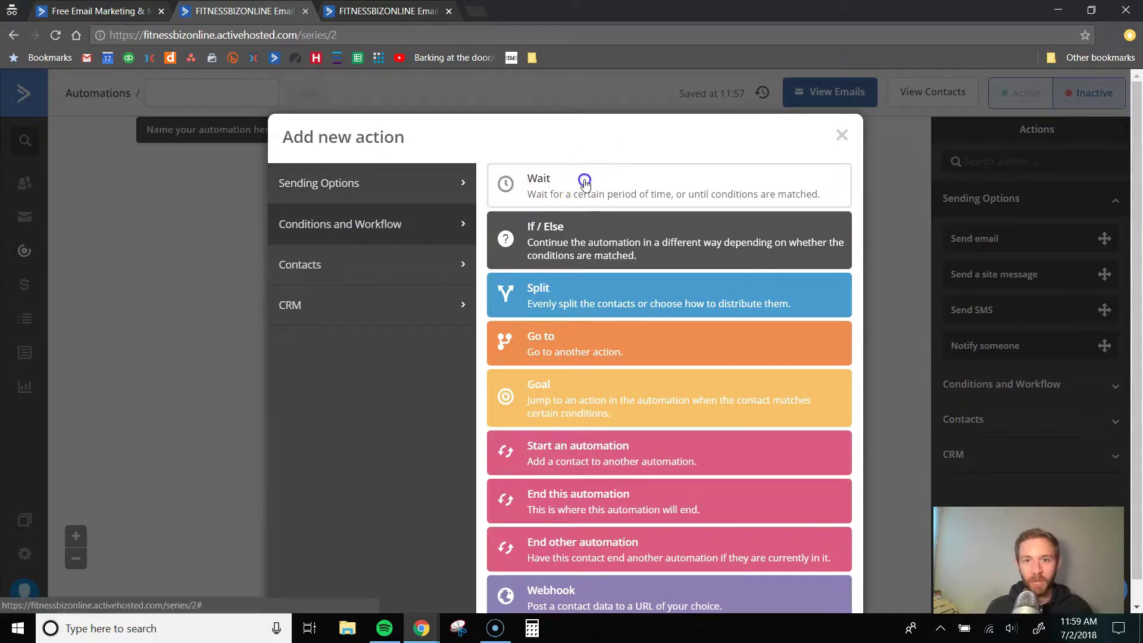
left_click(584, 179)
- Switch the wait step from waiting 'for' a period to waiting 'until' a condition
left_click(360, 383)
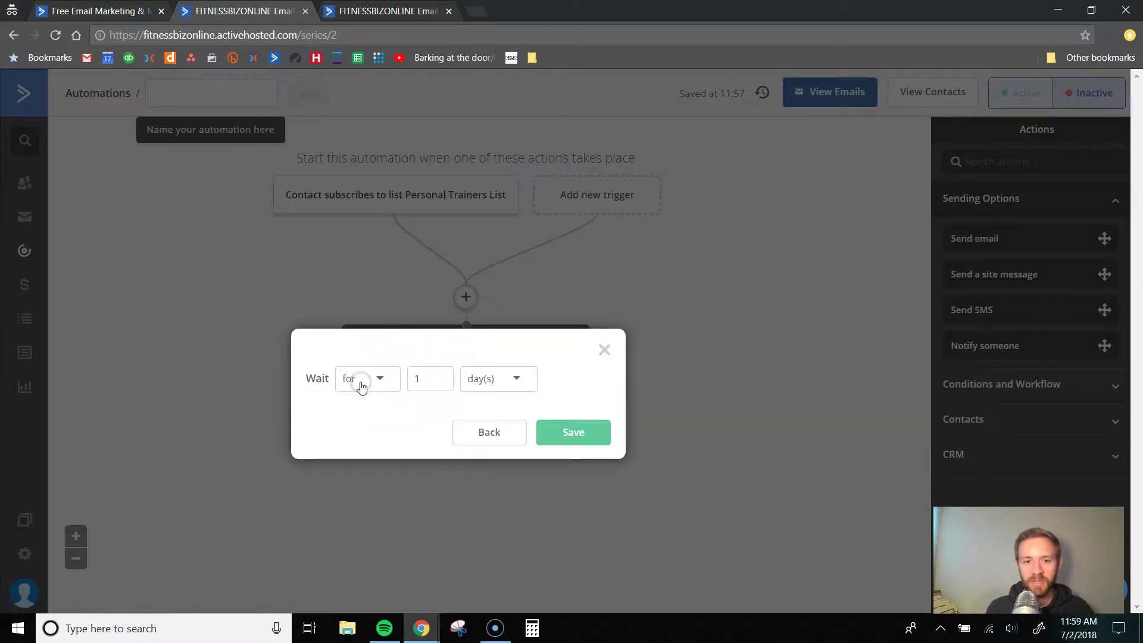
left_click(380, 387)
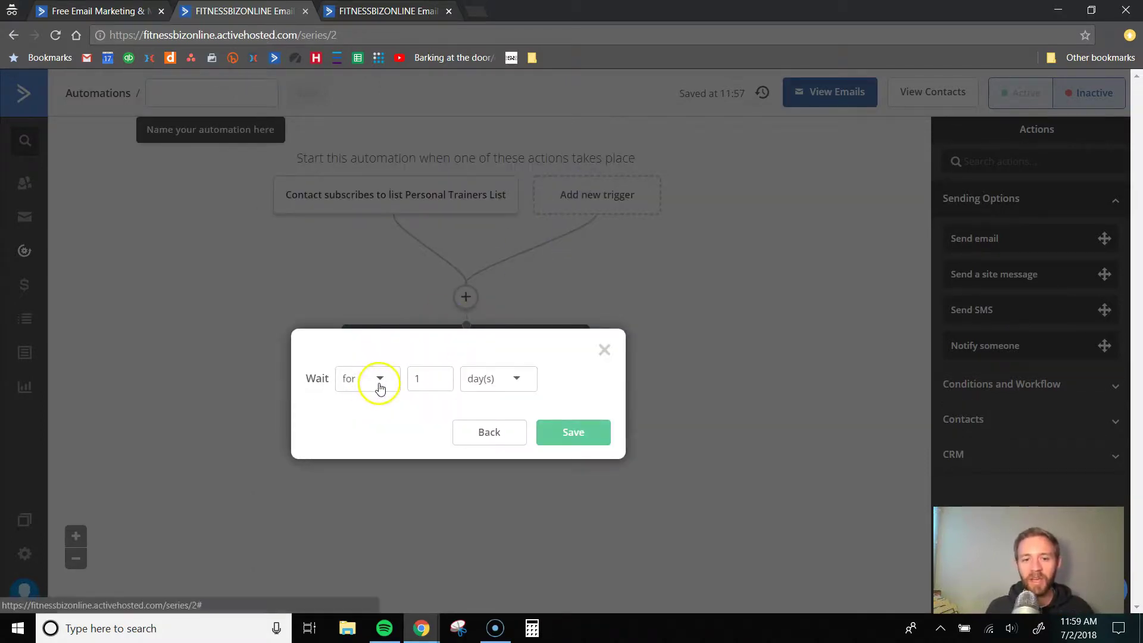
left_click(380, 386)
left_click(438, 379)
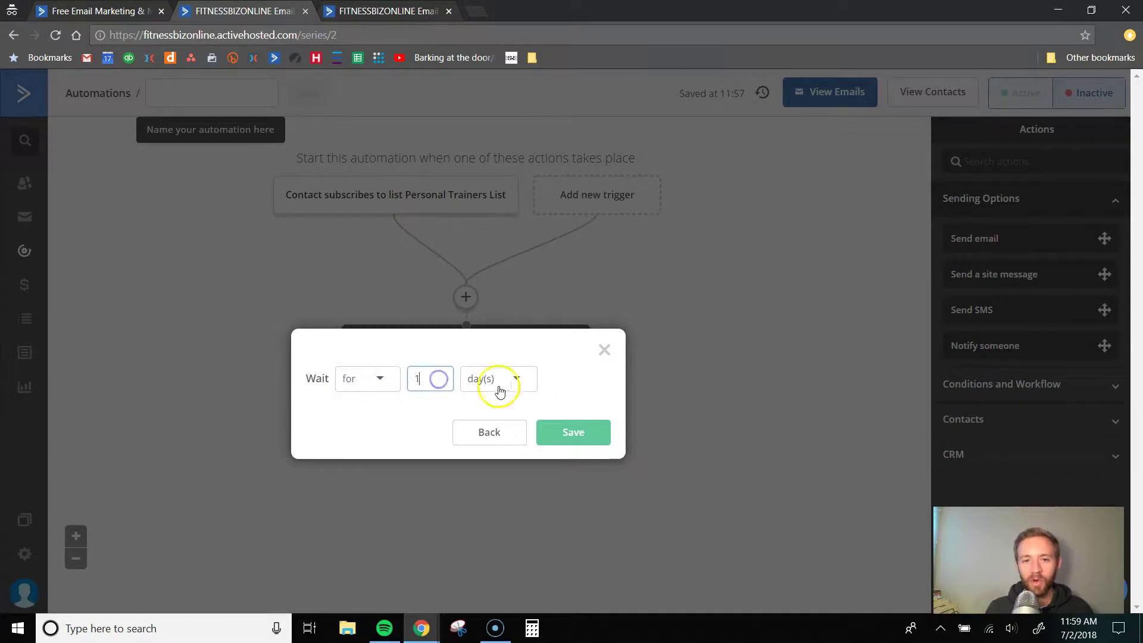
left_click(378, 379)
left_click(368, 433)
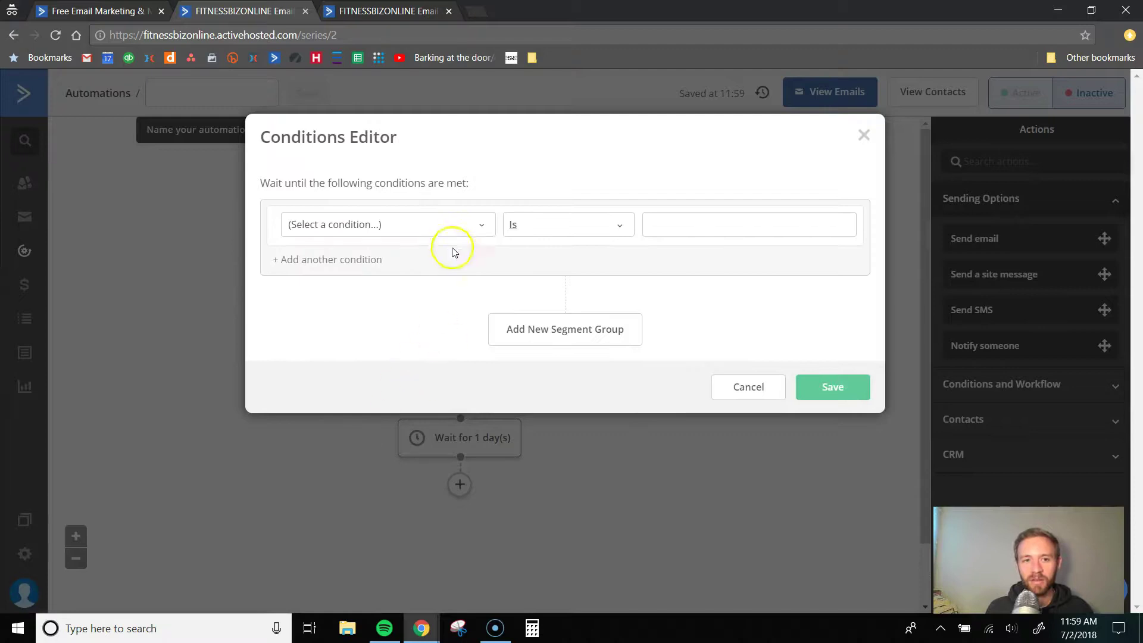
- Set the wait until Current time (Contact's Timezone) is 16 (4PM), with no time limit
left_click(479, 227)
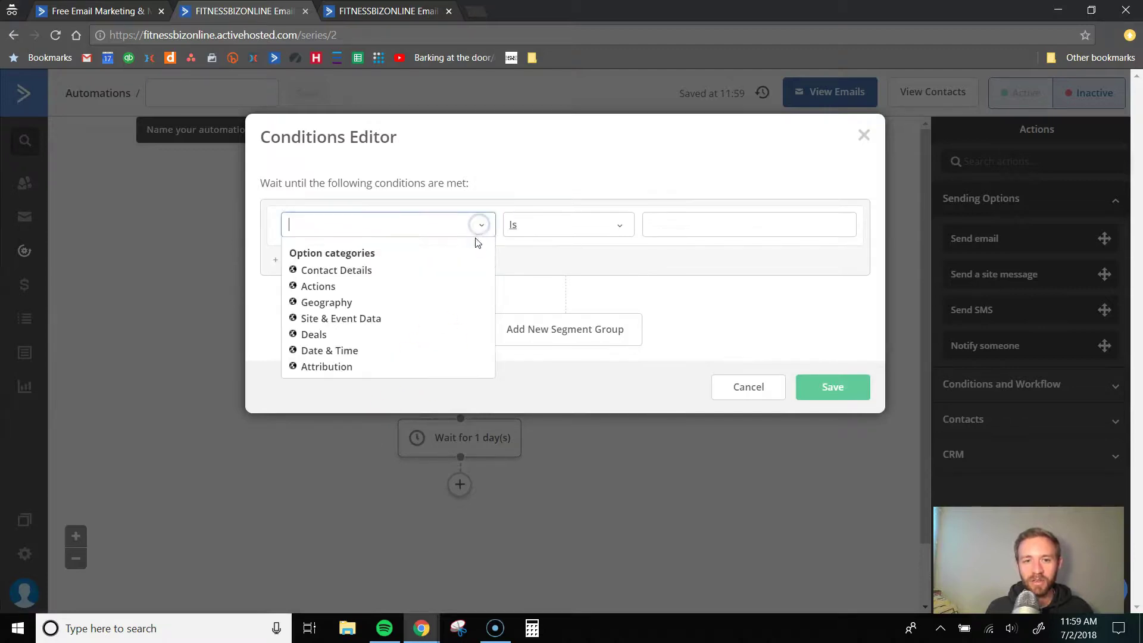
left_click(318, 352)
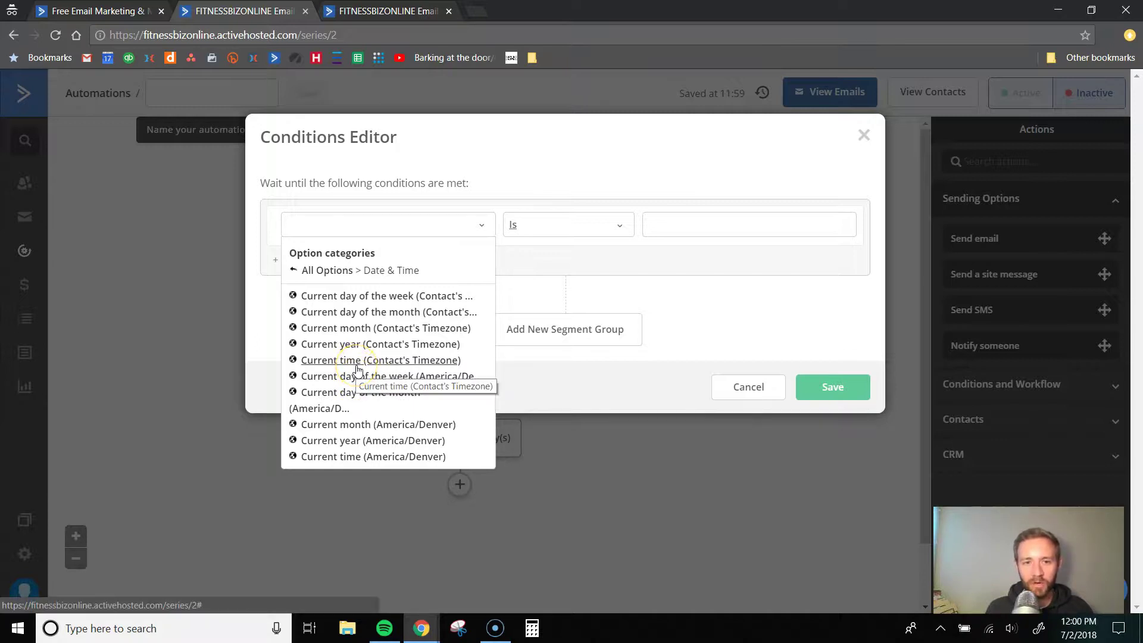
left_click(357, 365)
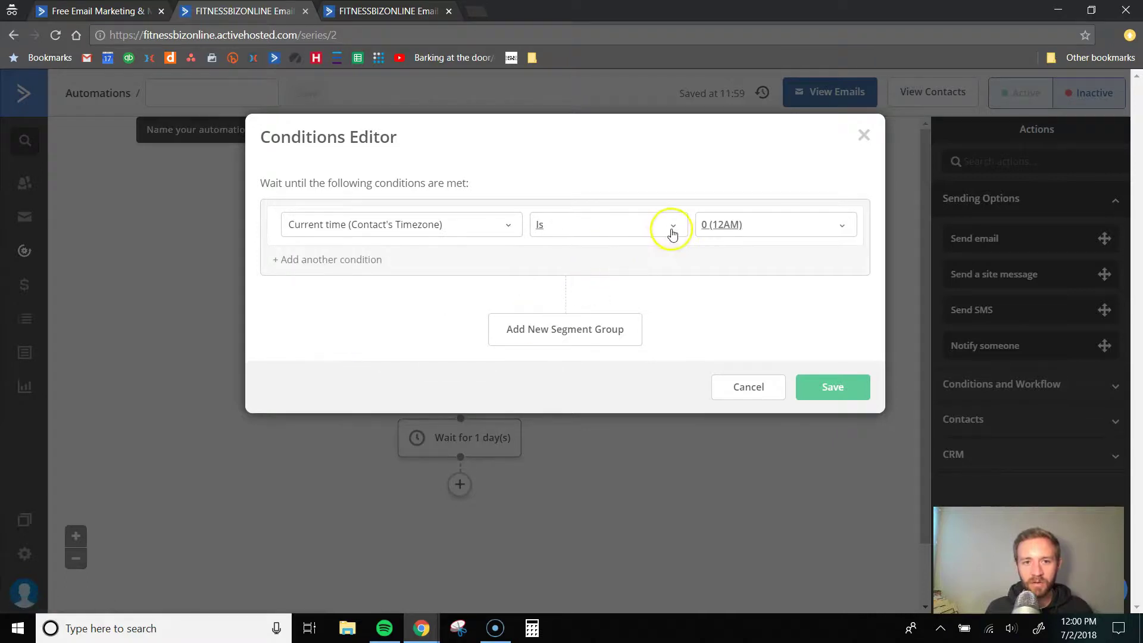
left_click(795, 225)
scroll(738, 327, "down", 1)
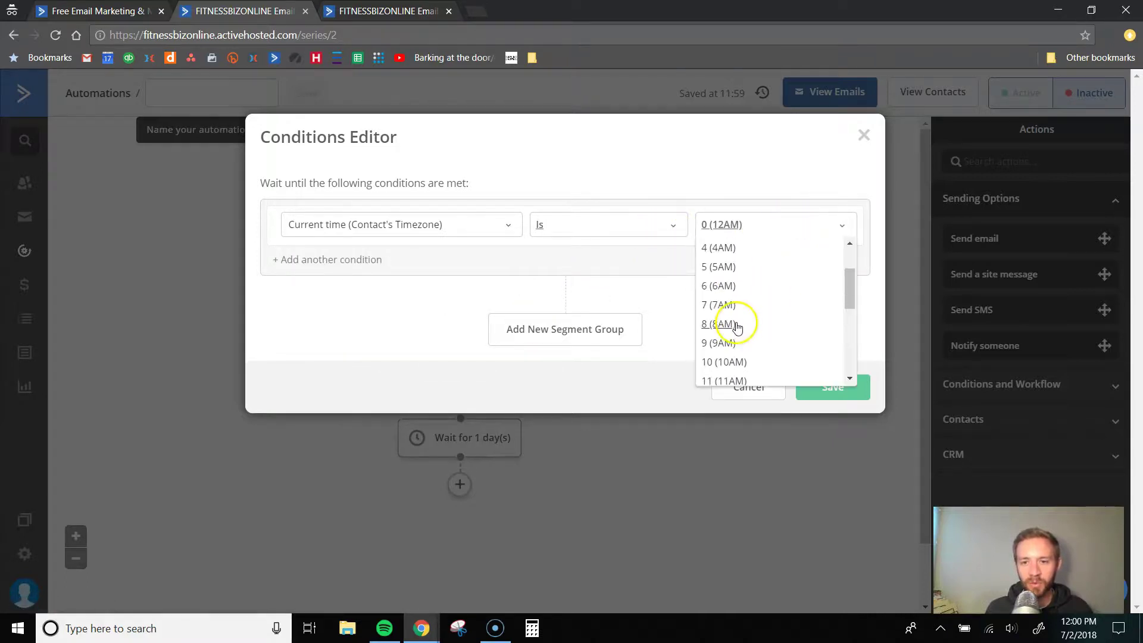
scroll(731, 357, "down", 4)
scroll(729, 321, "up", 3)
scroll(729, 319, "up", 3)
scroll(723, 332, "down", 4)
scroll(724, 327, "down", 2)
left_click(731, 247)
left_click(831, 391)
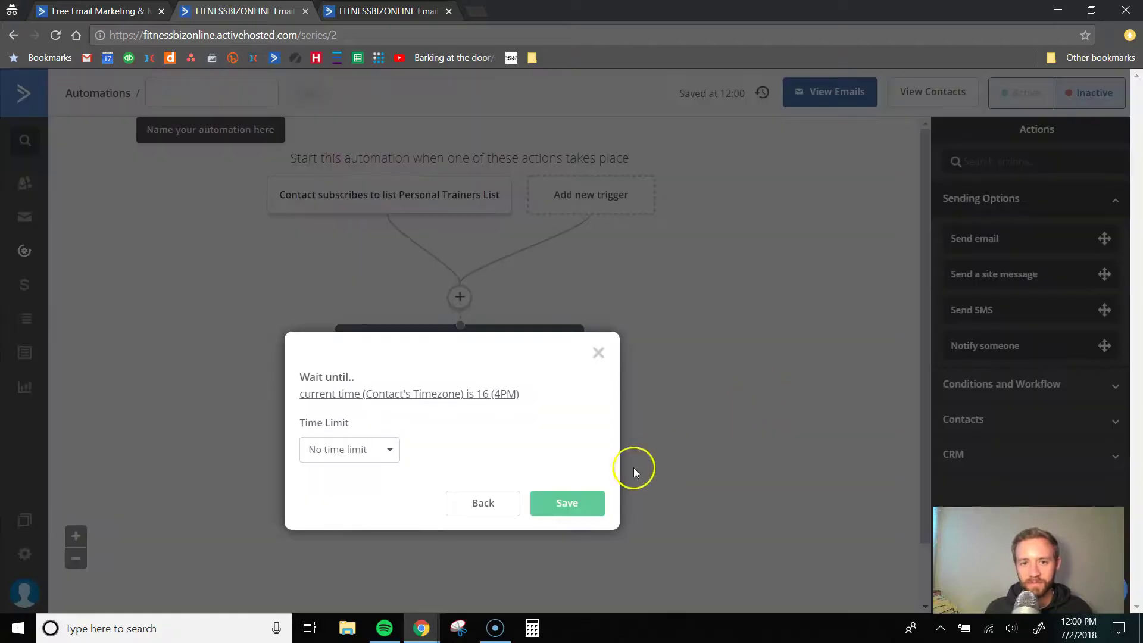
left_click(573, 507)
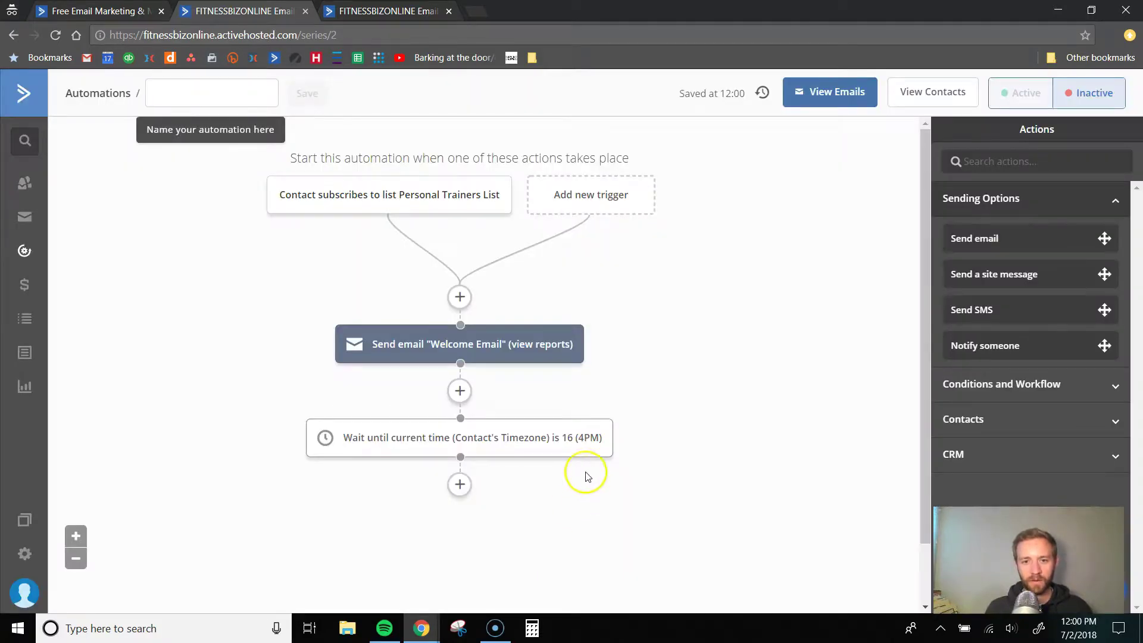
- Add a Send email step after the 4PM wait and create a new email named 'email #2'
mouse_move(604, 390)
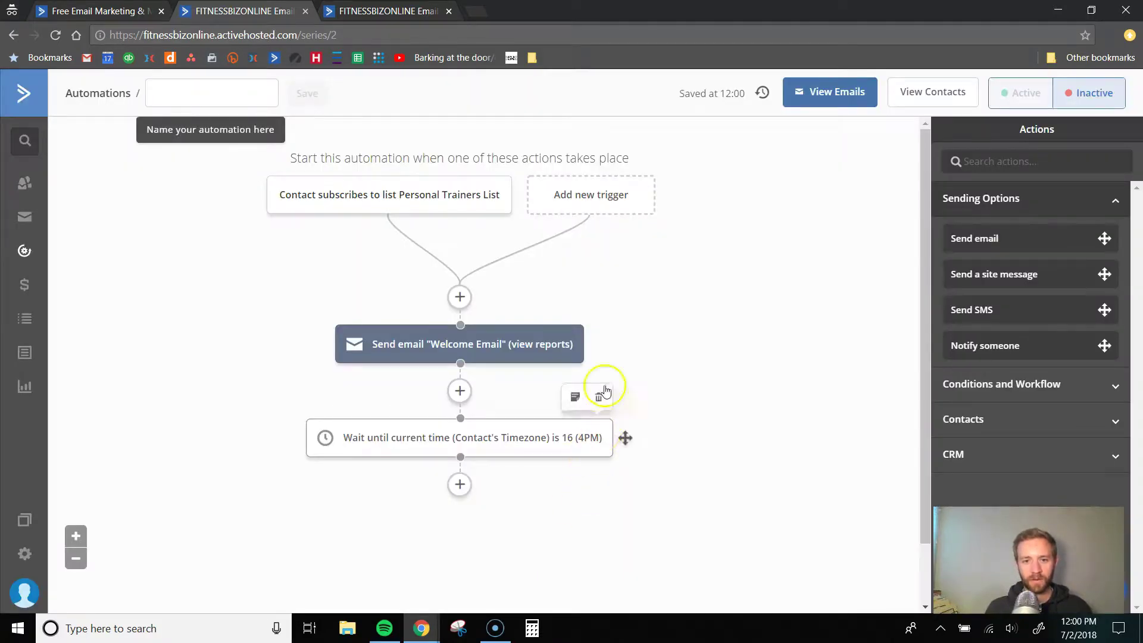
mouse_move(454, 352)
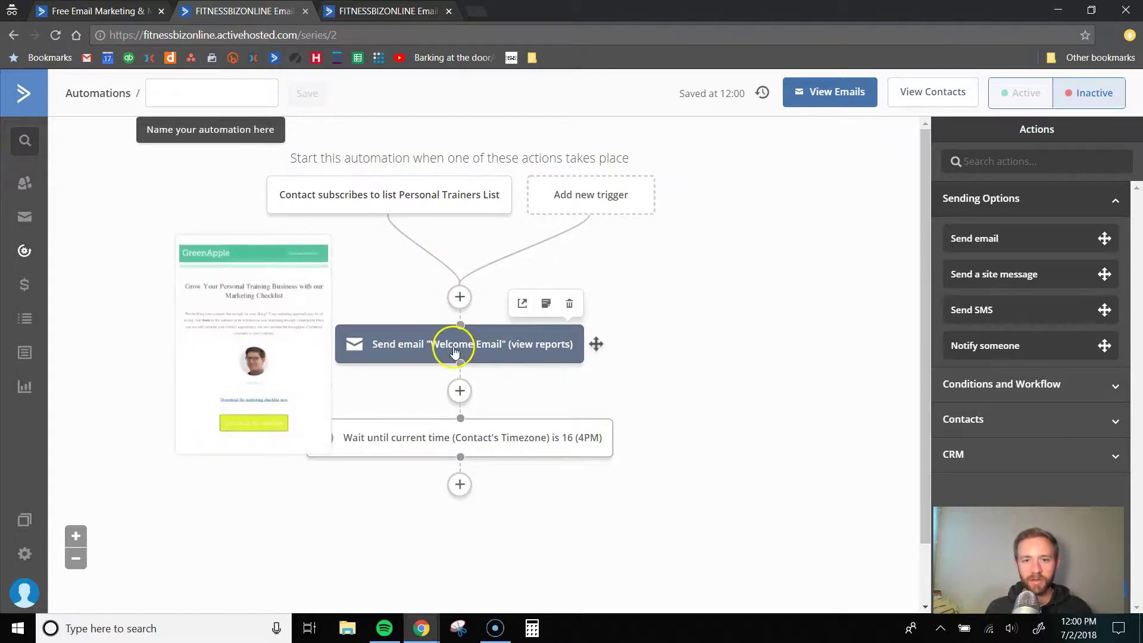
left_click(460, 485)
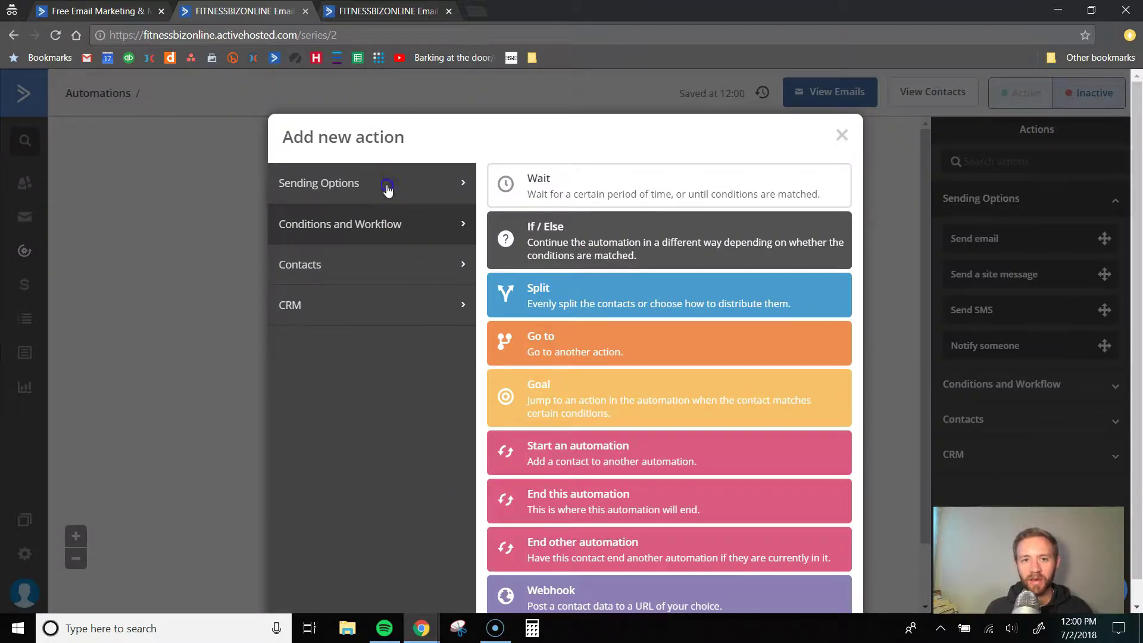
left_click(387, 188)
left_click(573, 182)
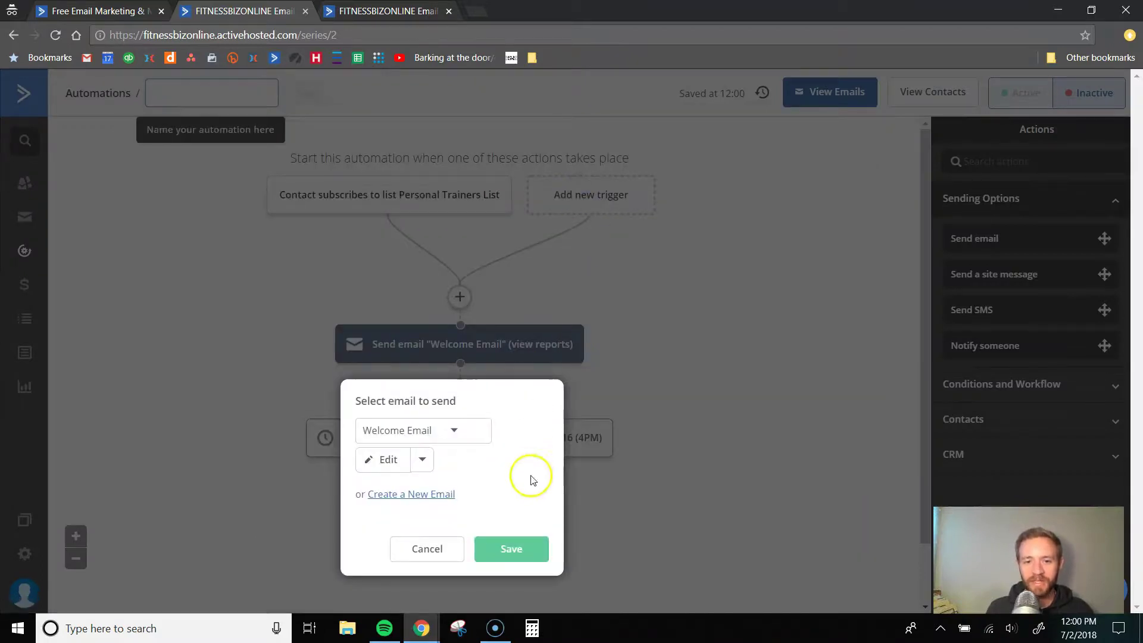
left_click(423, 493)
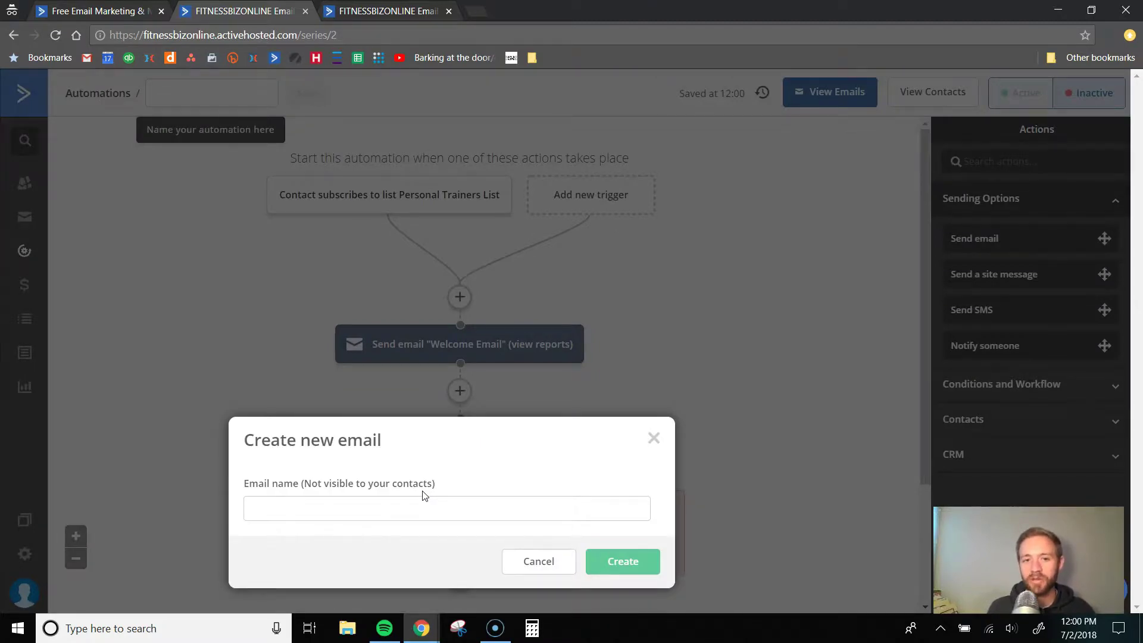
left_click(478, 507)
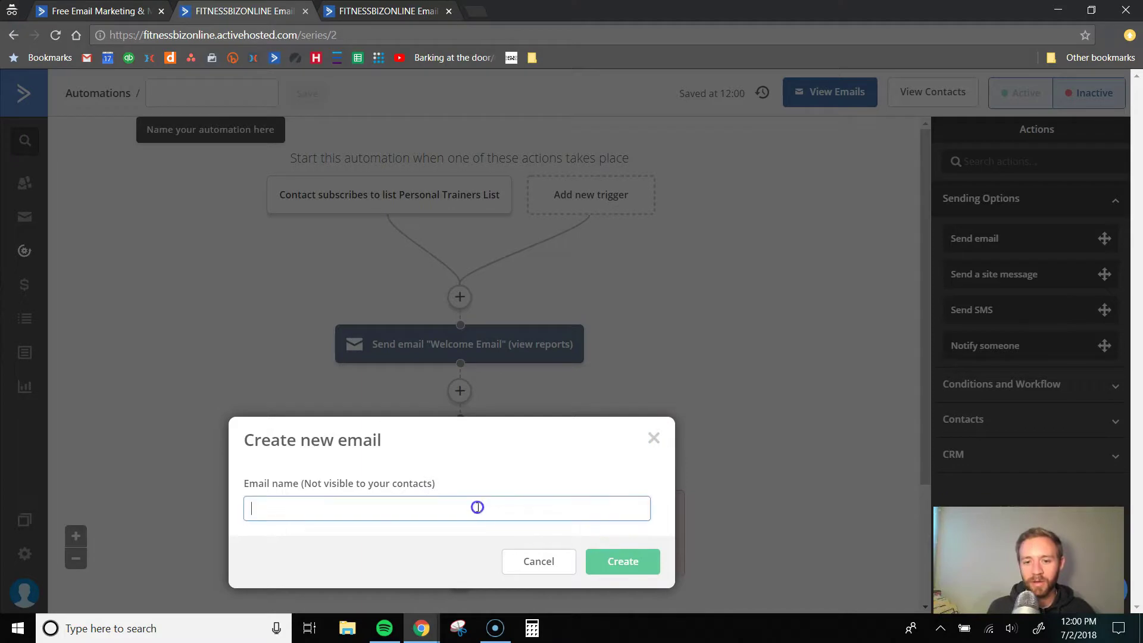
type("email #2")
left_click(620, 560)
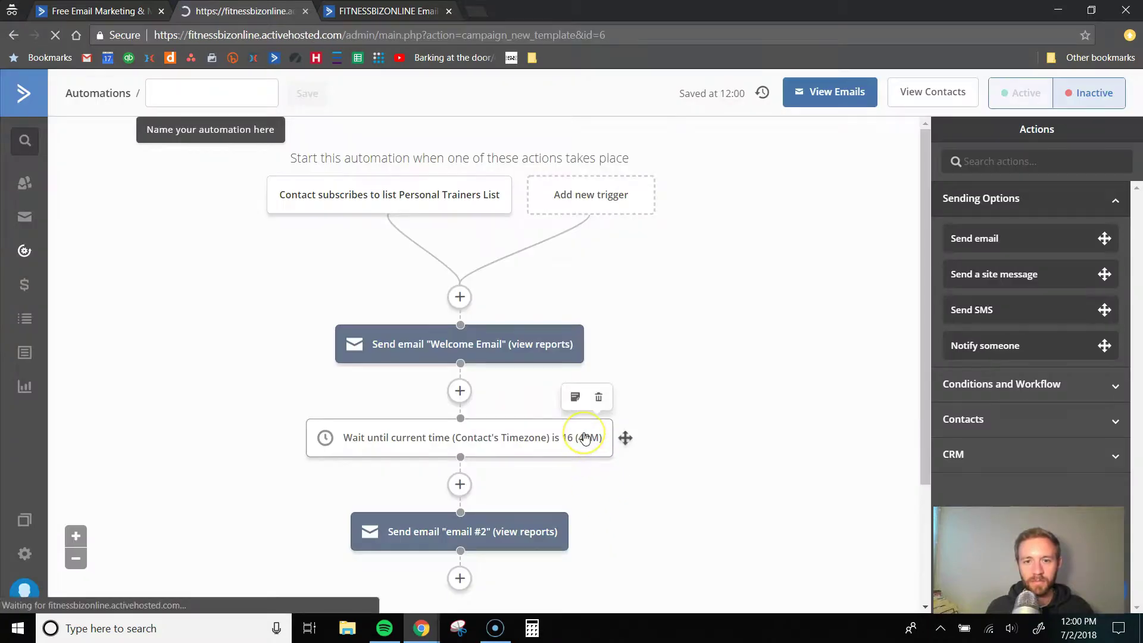
- Use the Webinar template from template page 2 and set the subject to 'email #2'
scroll(553, 431, "down", 4)
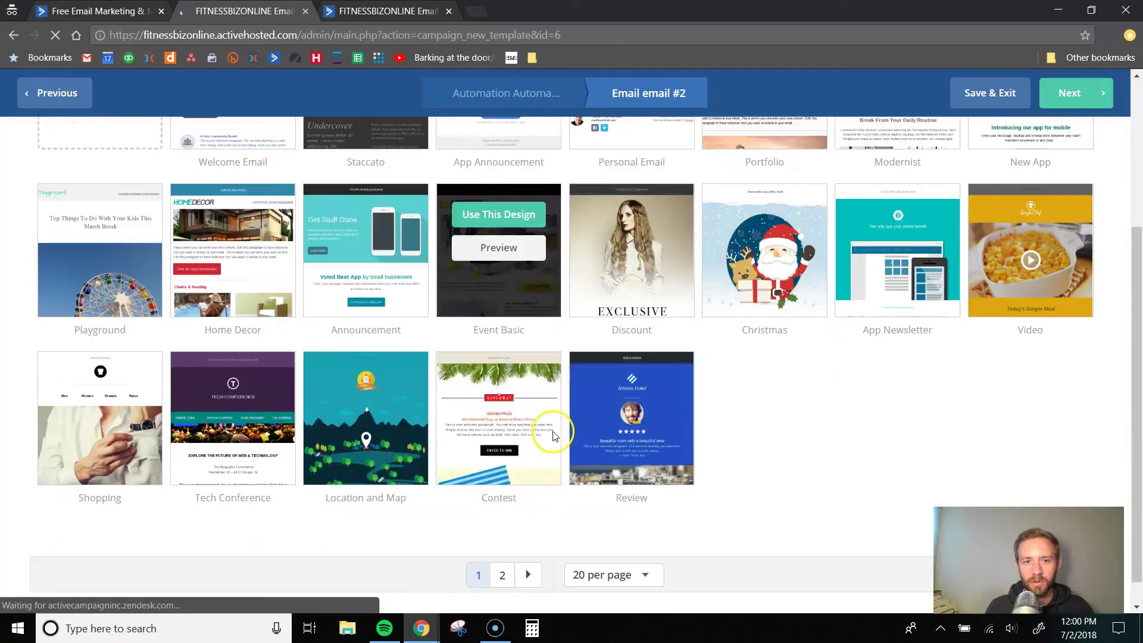
scroll(530, 540, "down", 1)
left_click(506, 552)
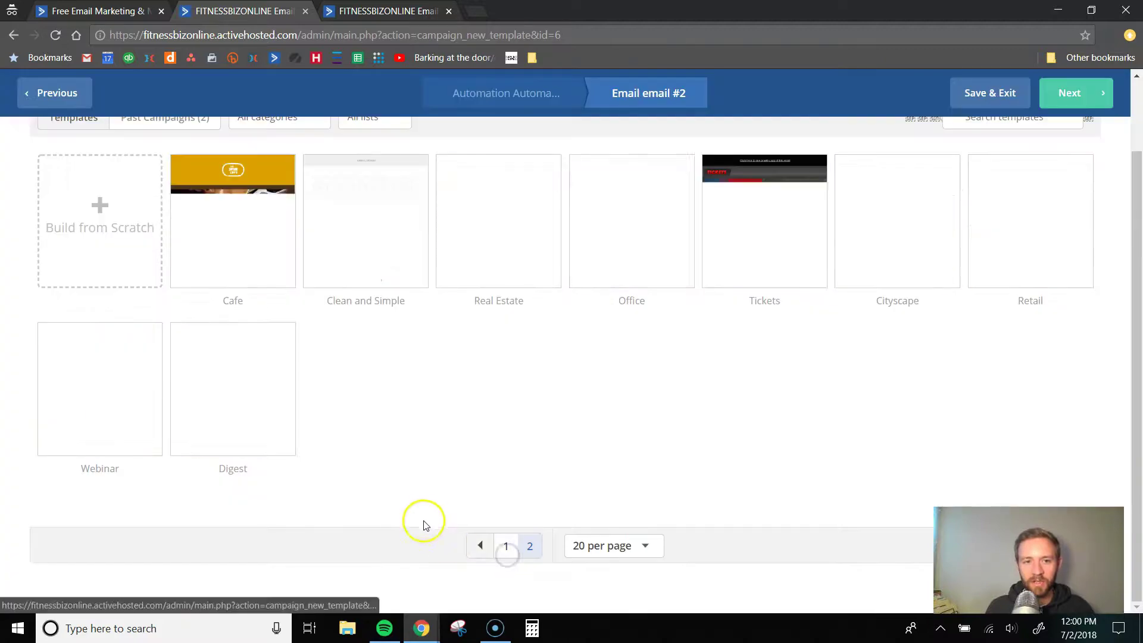
scroll(435, 518, "up", 2)
left_click(93, 437)
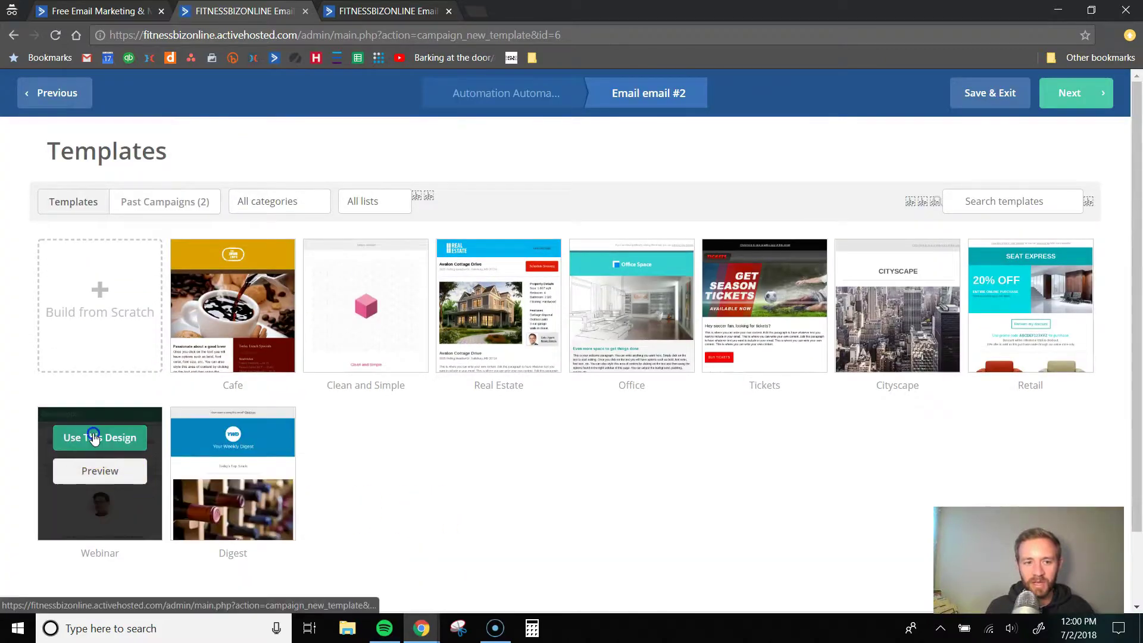
left_click(514, 219)
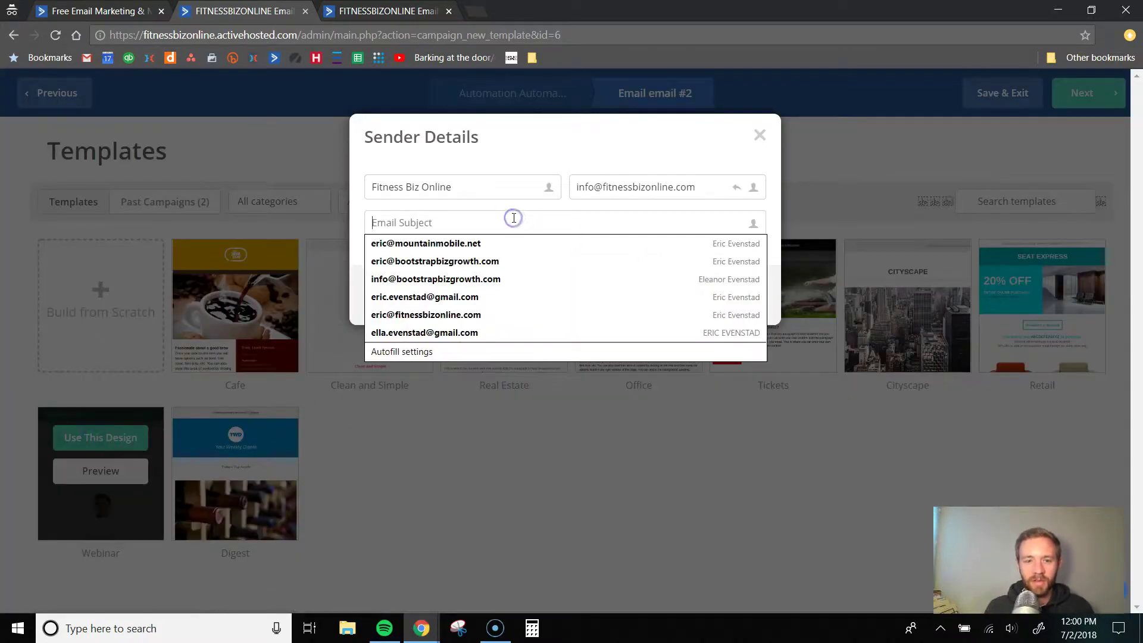
type("email #2")
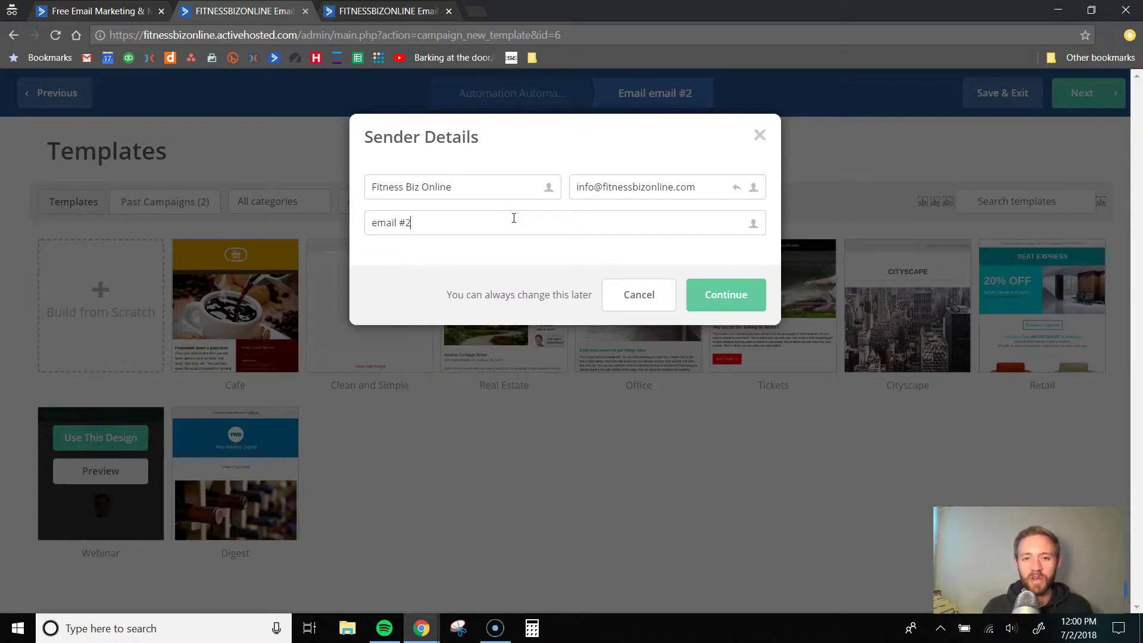
left_click(712, 292)
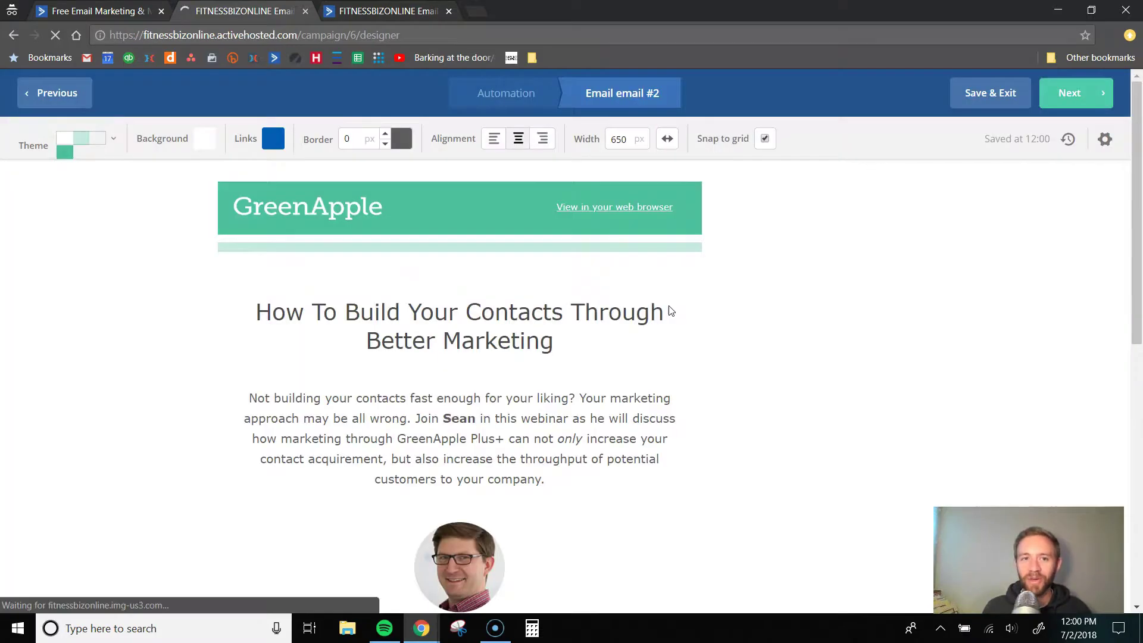
- Pass through the design and summary pages and finish email #2 back to the workflow
scroll(288, 315, "down", 4)
scroll(288, 316, "down", 2)
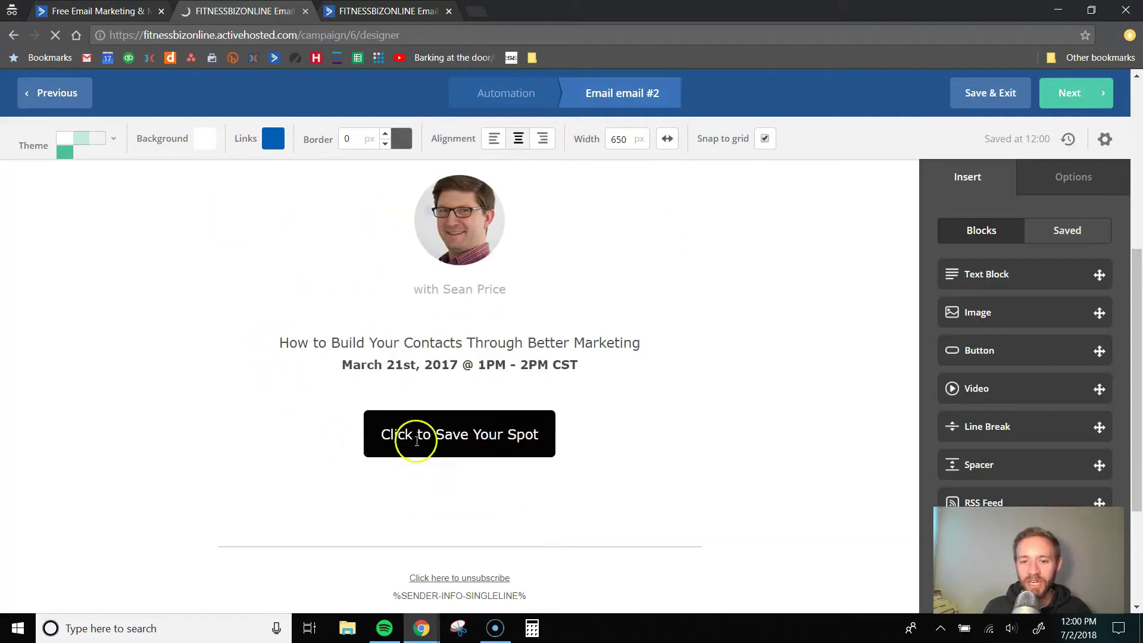
scroll(533, 417, "up", 3)
scroll(533, 416, "up", 1)
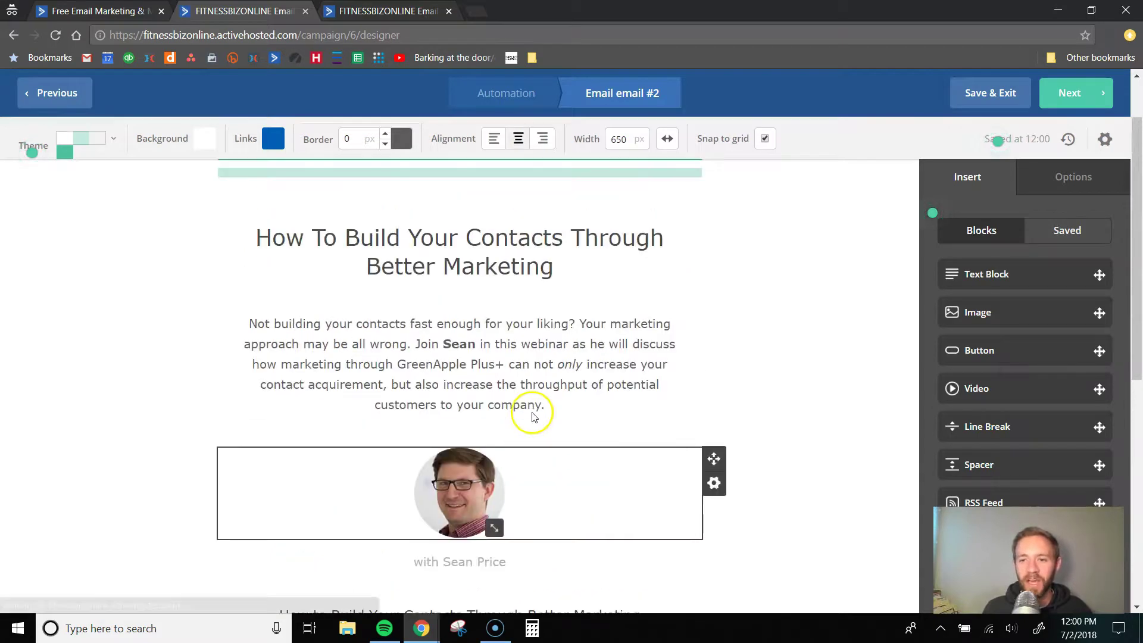
scroll(533, 412, "up", 1)
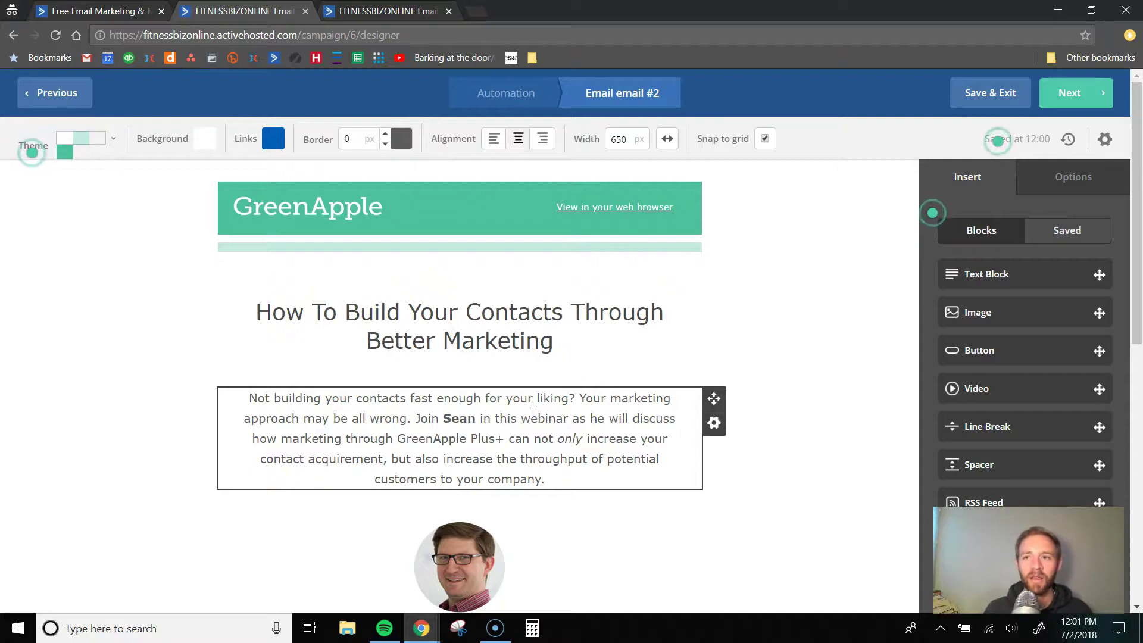
left_click(1070, 95)
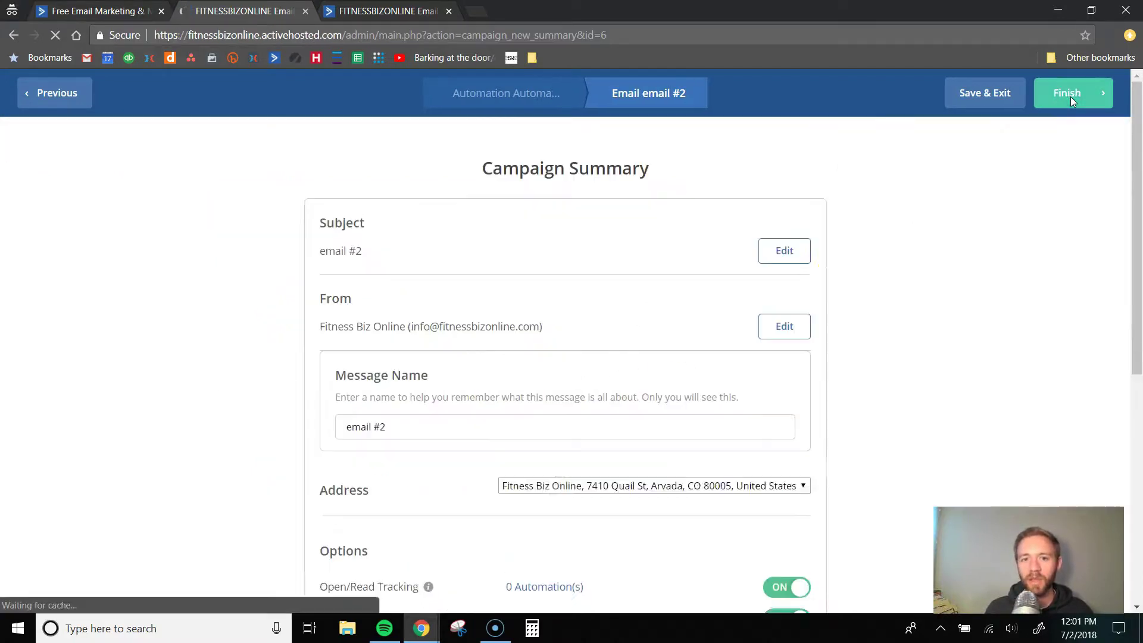
scroll(816, 291, "down", 7)
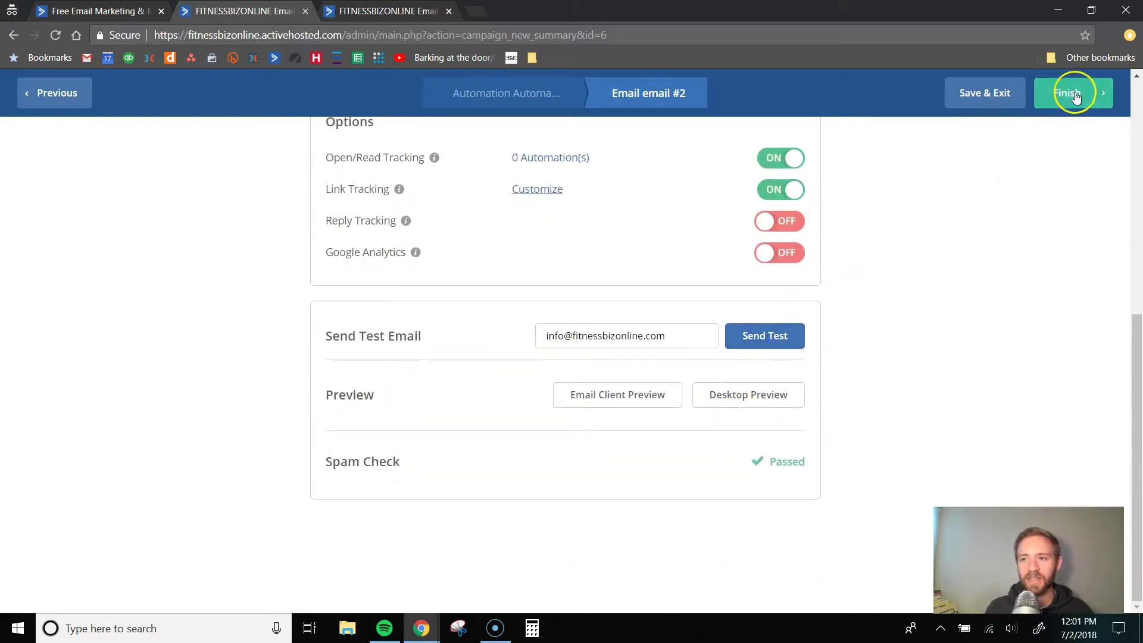
left_click(1071, 92)
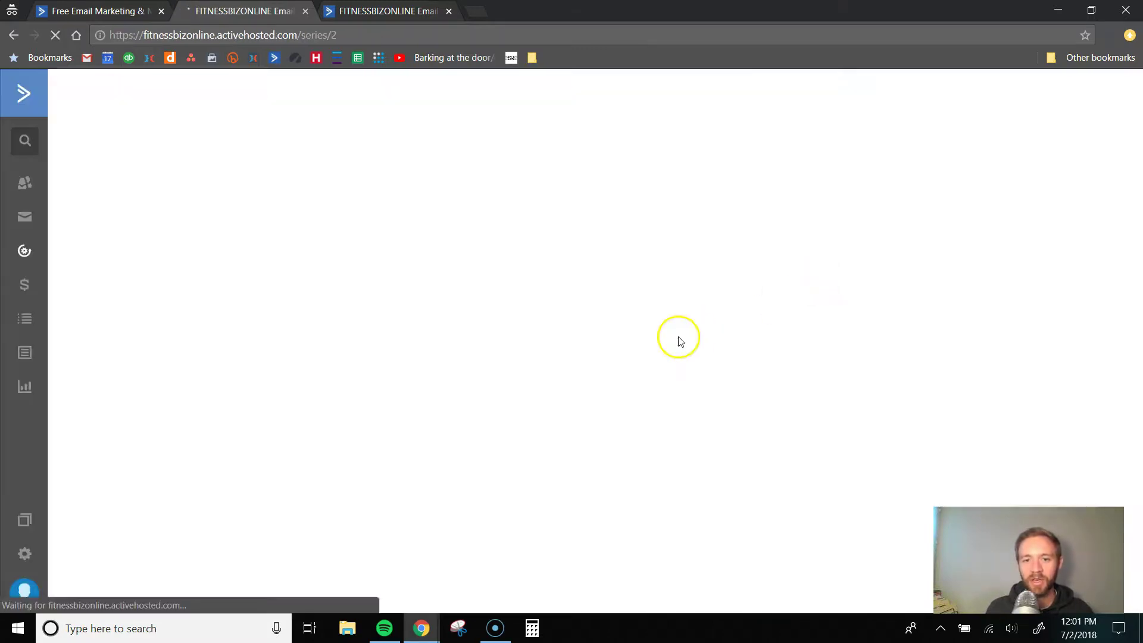
scroll(609, 333, "down", 2)
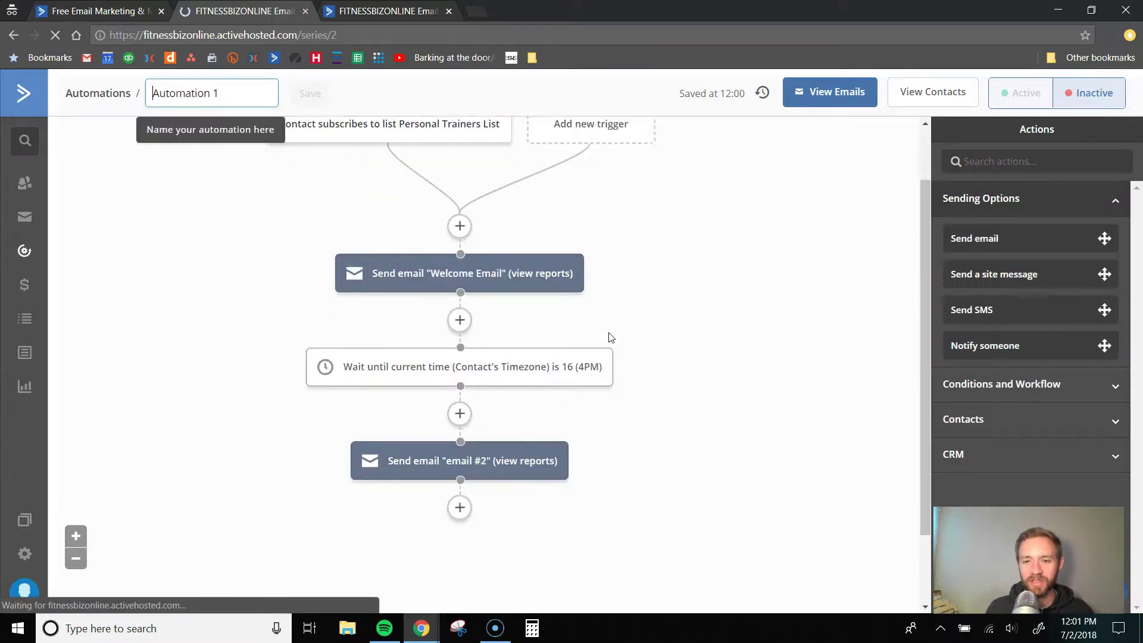
- Append a 'Wait for 1 day(s)' specified-period wait step after the email #2 send
left_click(465, 430)
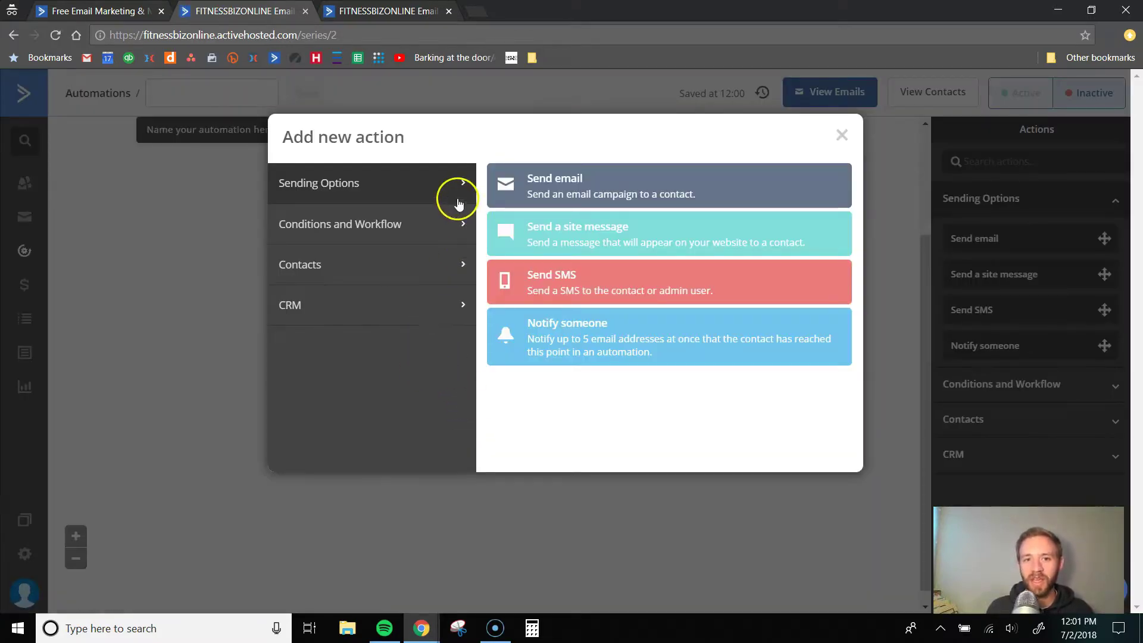
left_click(434, 233)
left_click(570, 186)
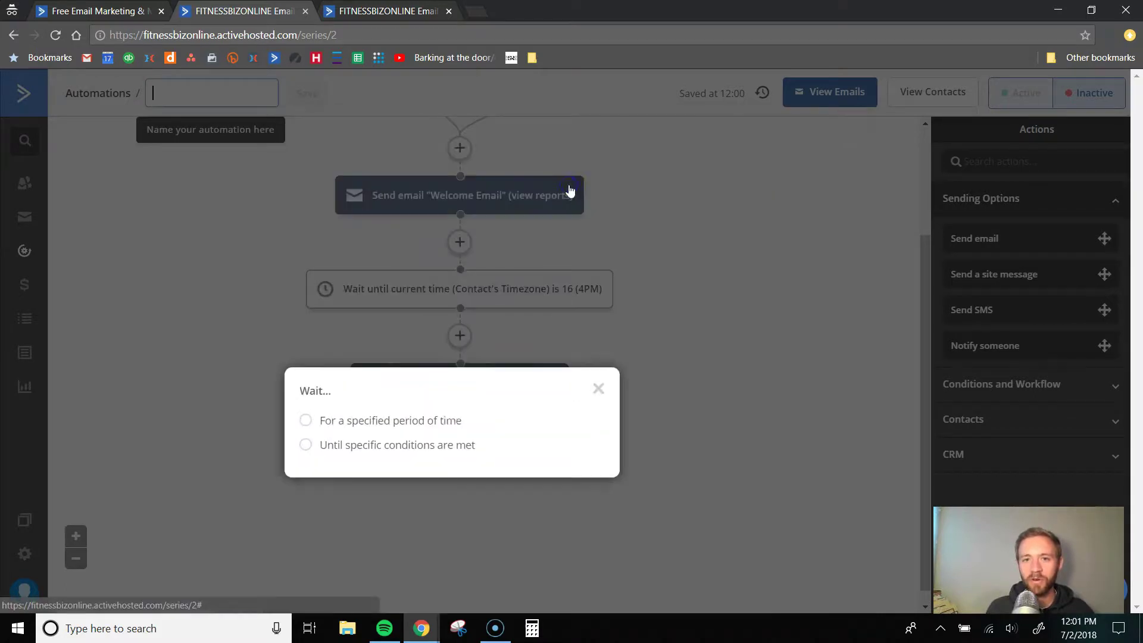
left_click(381, 425)
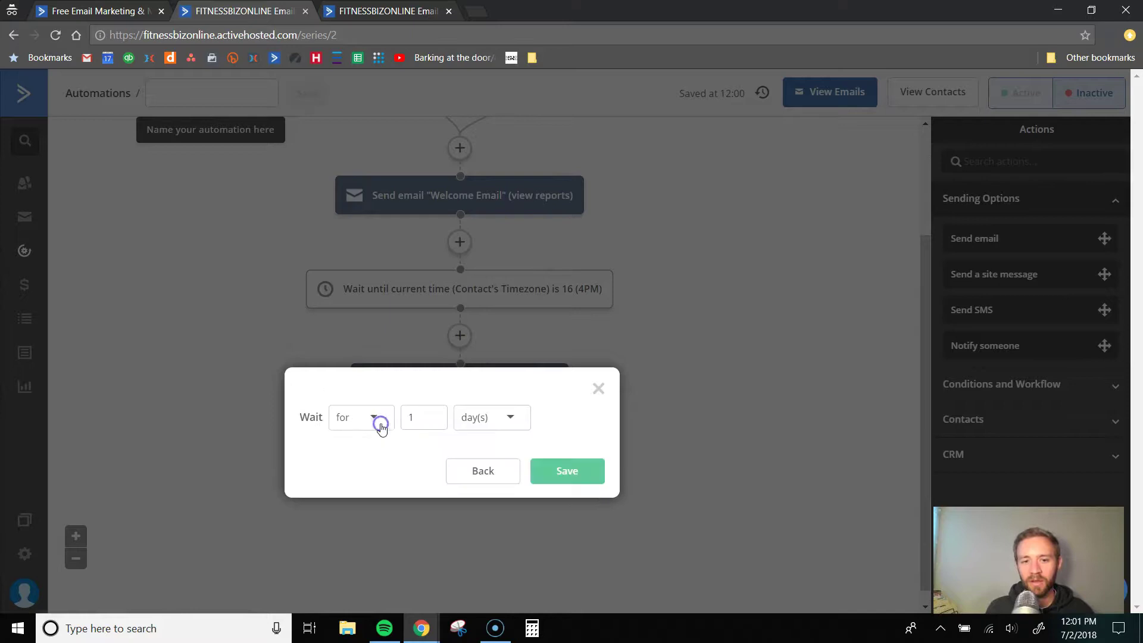
left_click(548, 463)
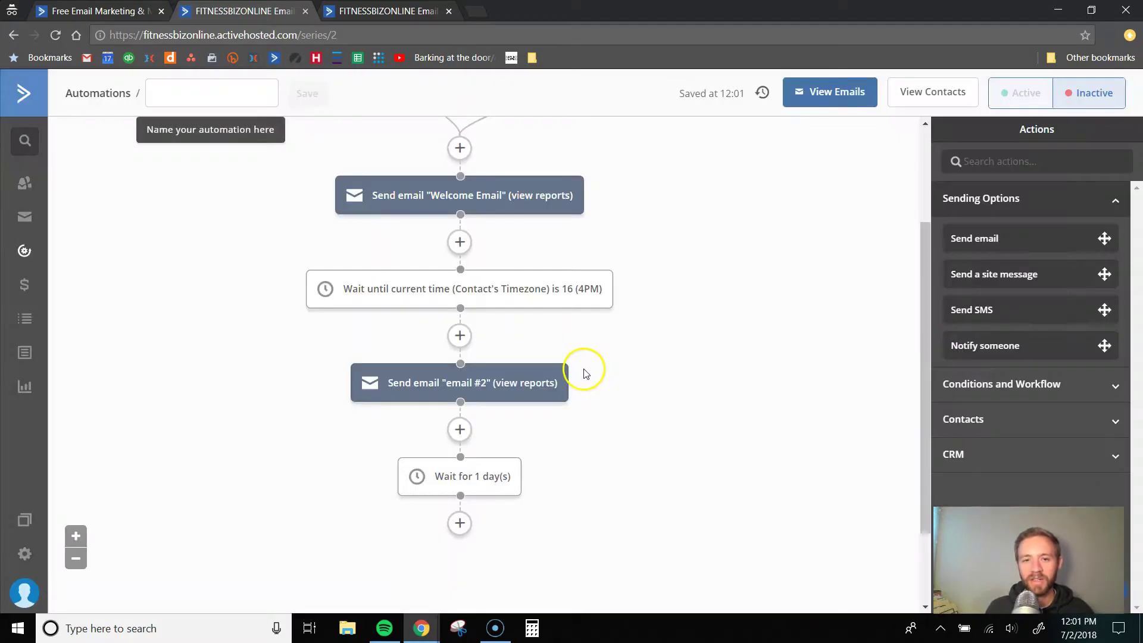
scroll(506, 426, "down", 2)
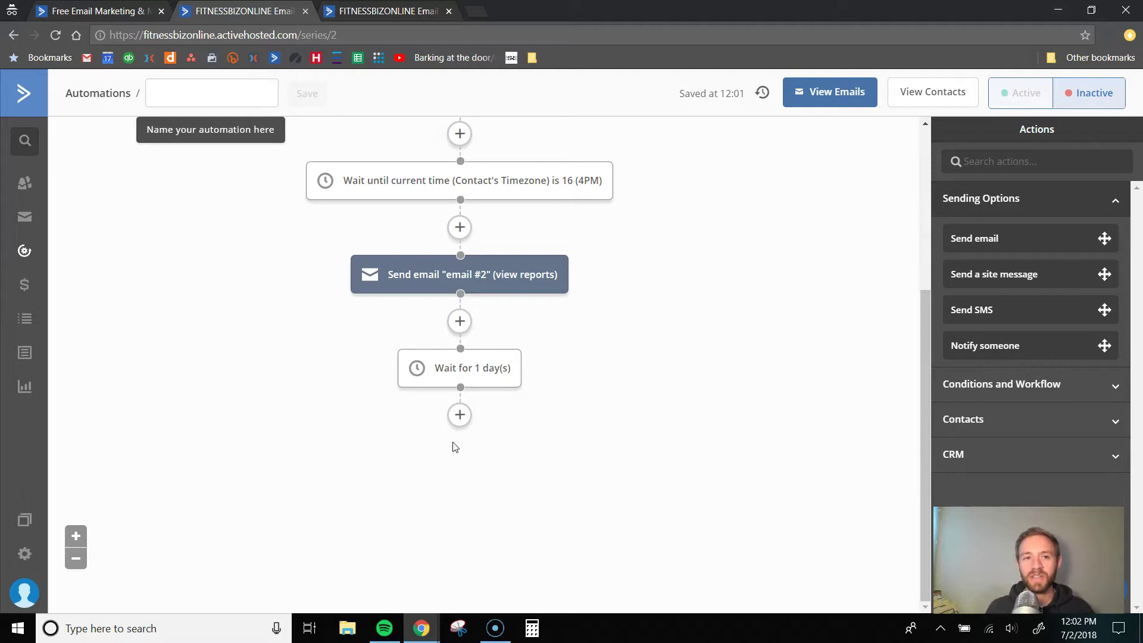
- Leave the automation editor and return to the account dashboard via the ActiveCampaign logo
left_click(25, 90)
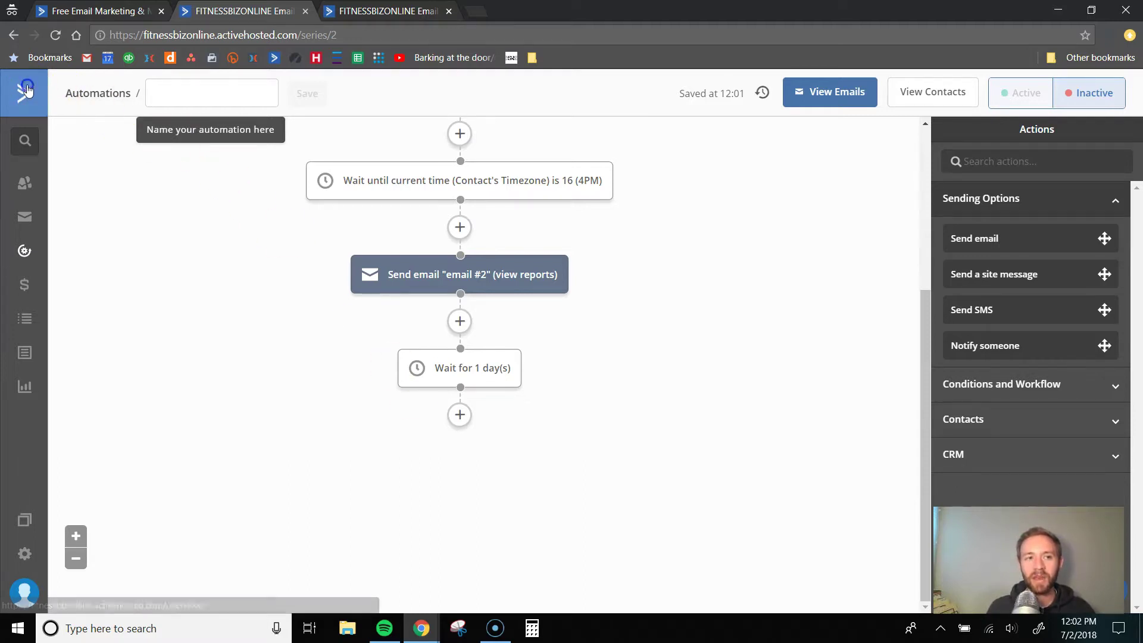